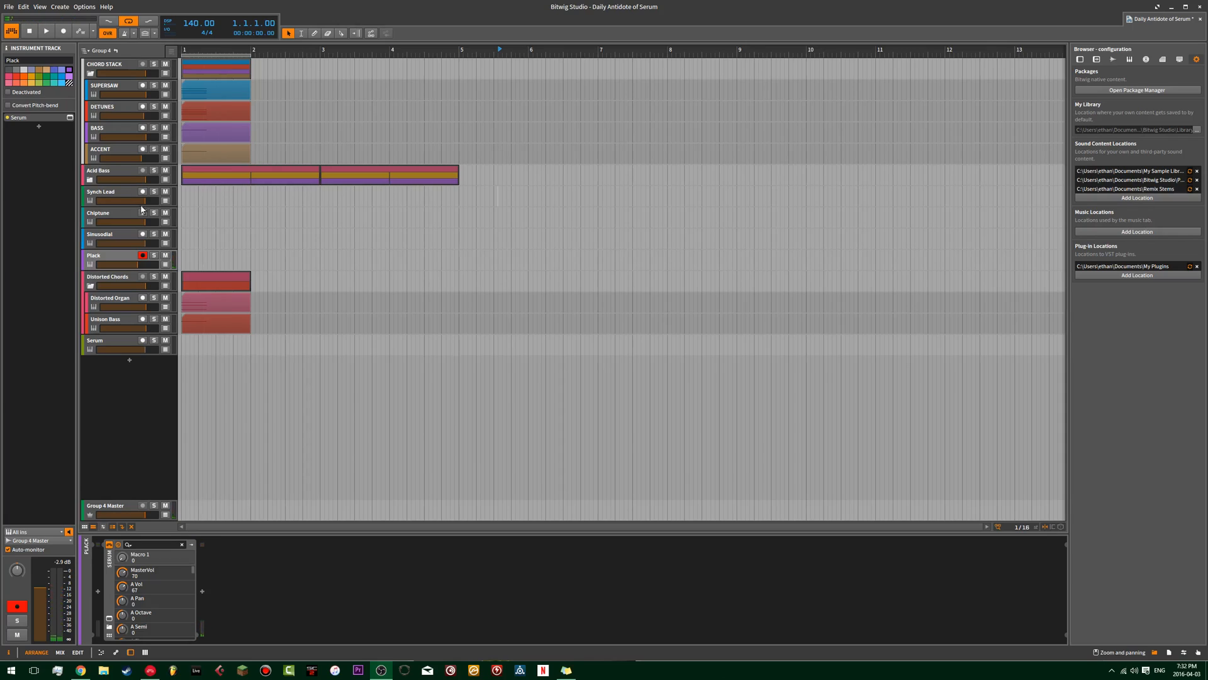
Open the Plack track's Serum and sweep Macro 1 up and back to 0% to hear the filter cutoff change.
{"action": "left_click", "coordinate": [70, 118]}
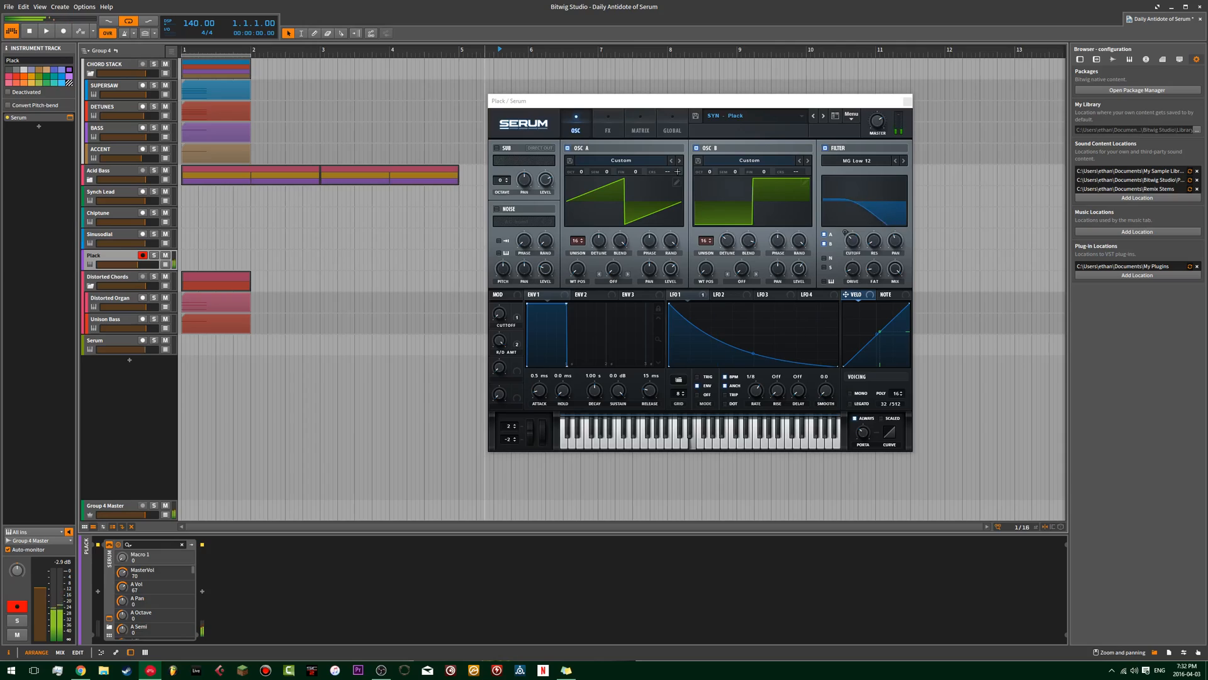
{"action": "left_click_drag", "start_coordinate": [499, 314], "coordinate": [498, 282]}
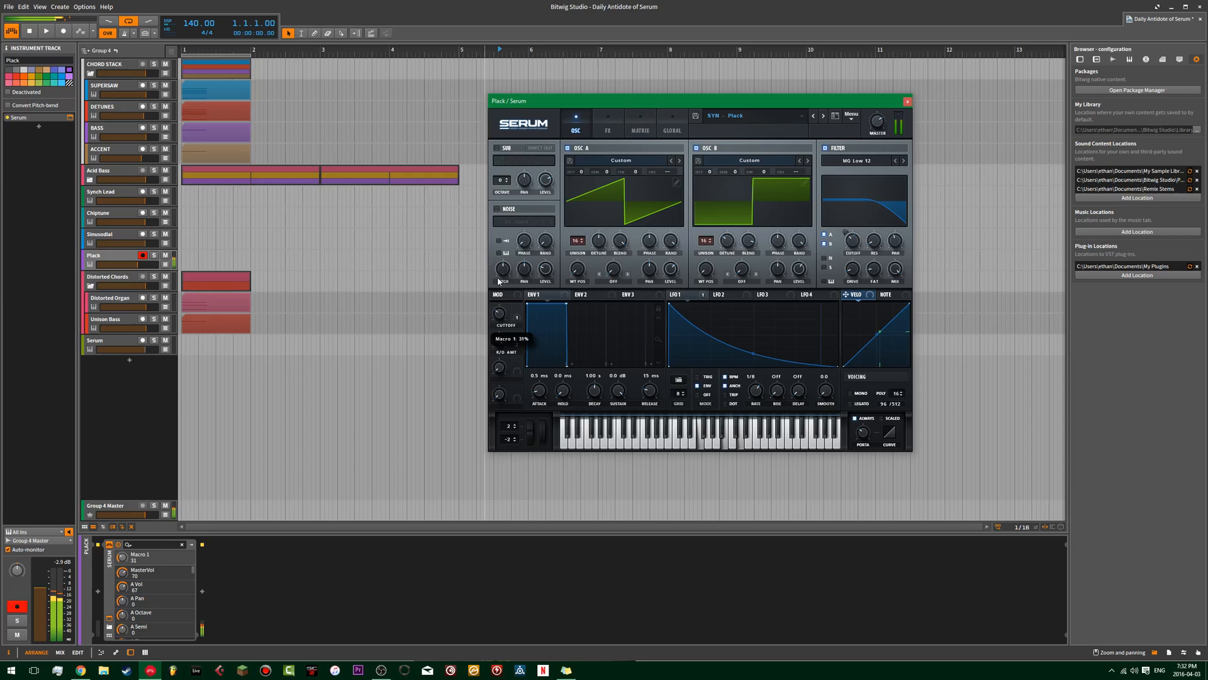
{"action": "left_click_drag", "start_coordinate": [498, 281], "coordinate": [515, 231]}
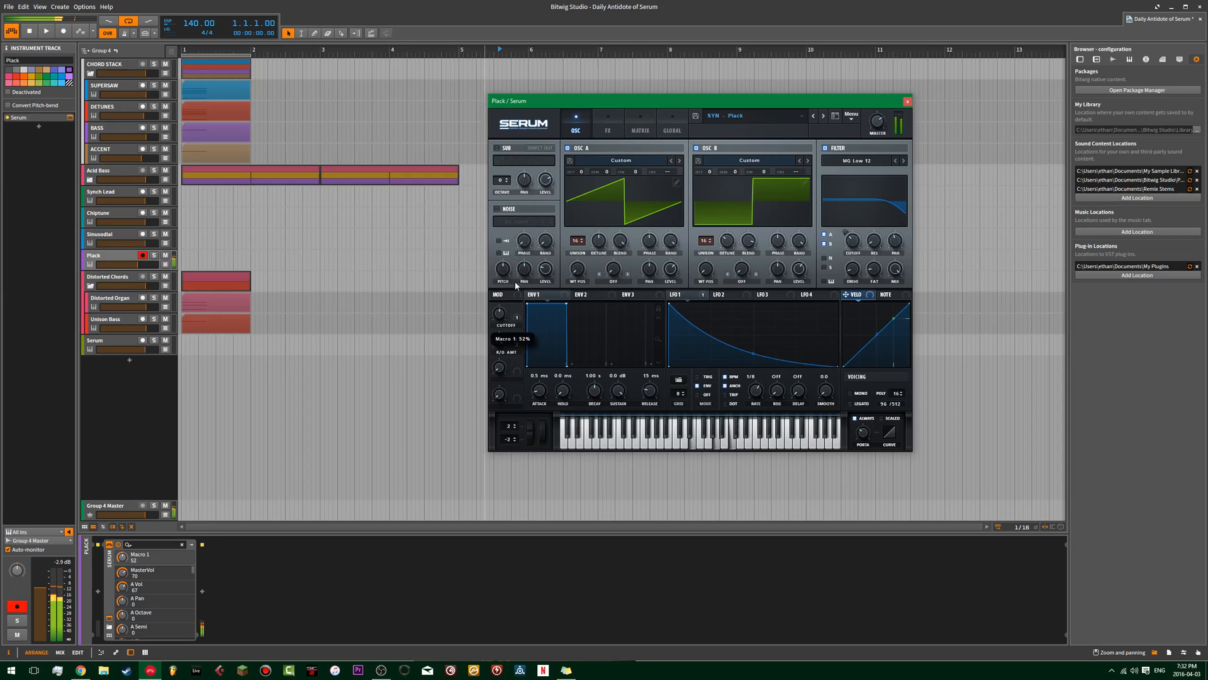
{"action": "left_click_drag", "start_coordinate": [520, 338], "coordinate": [514, 280]}
{"action": "left_click_drag", "start_coordinate": [520, 232], "coordinate": [469, 353]}
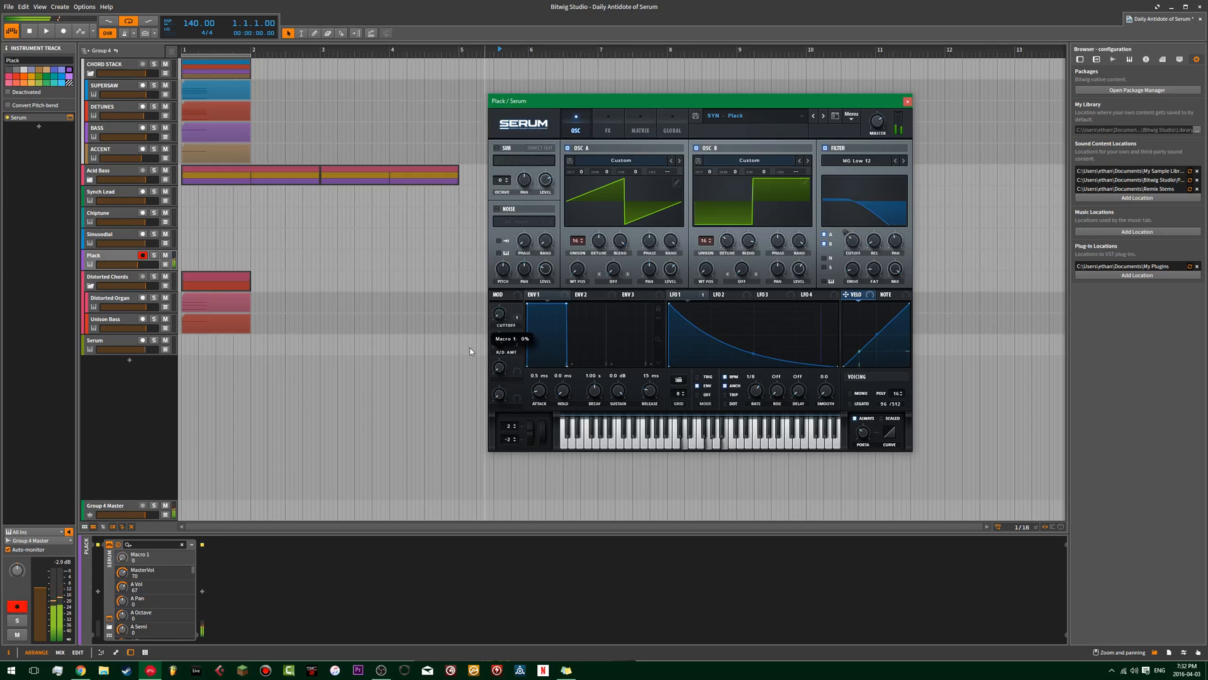
{"action": "left_click_drag", "start_coordinate": [498, 275], "coordinate": [479, 325]}
{"action": "left_click_drag", "start_coordinate": [503, 246], "coordinate": [501, 283]}
Bow the Plack patch's LFO 1 curve upward and set its portamento time to 43 ms, then close the synth.
{"action": "left_click_drag", "start_coordinate": [753, 350], "coordinate": [755, 337]}
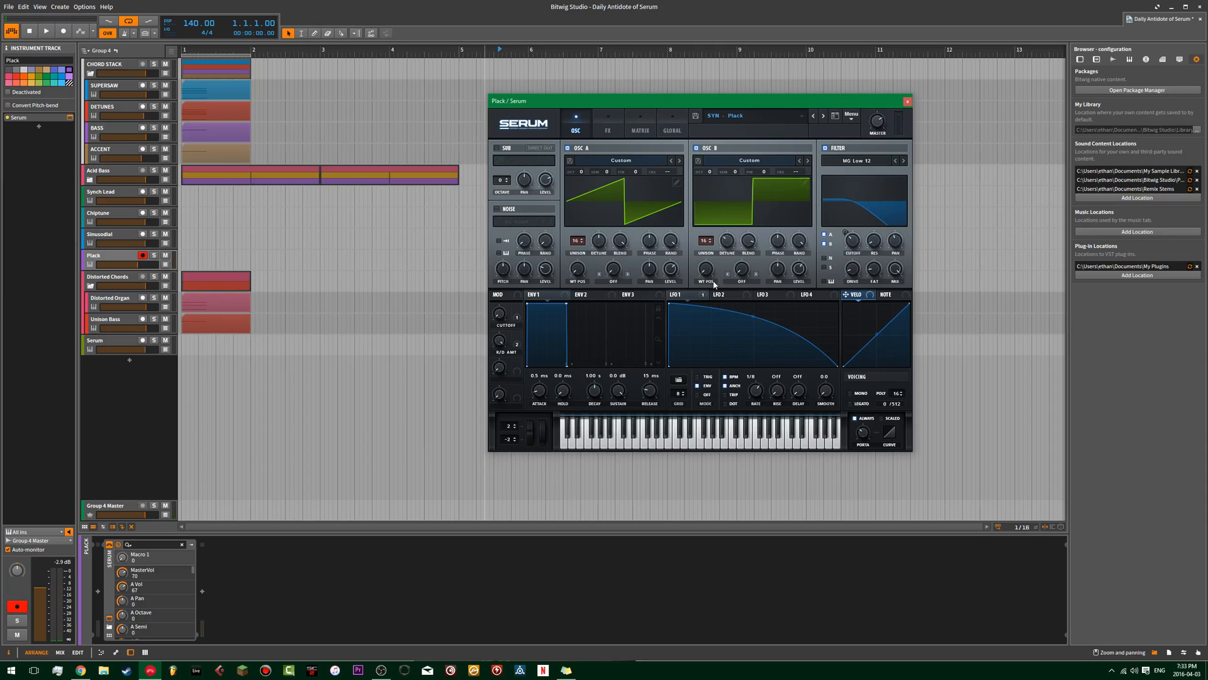
{"action": "left_click", "coordinate": [855, 418]}
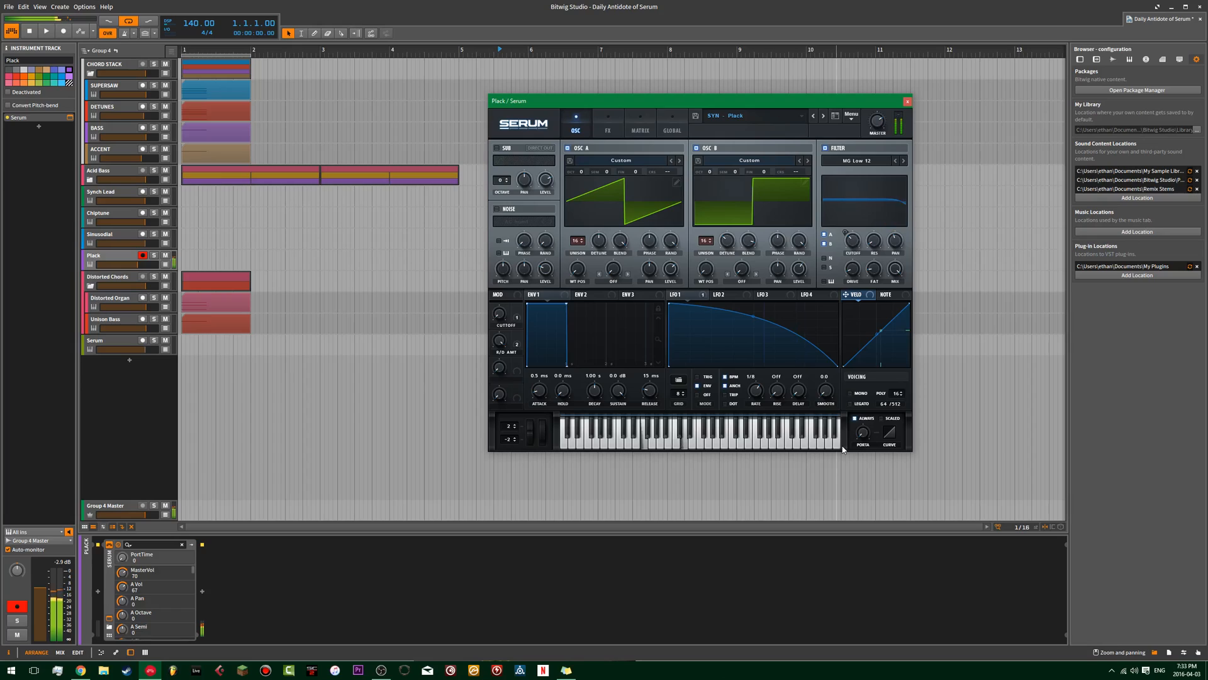
{"action": "left_click_drag", "start_coordinate": [863, 432], "coordinate": [886, 351]}
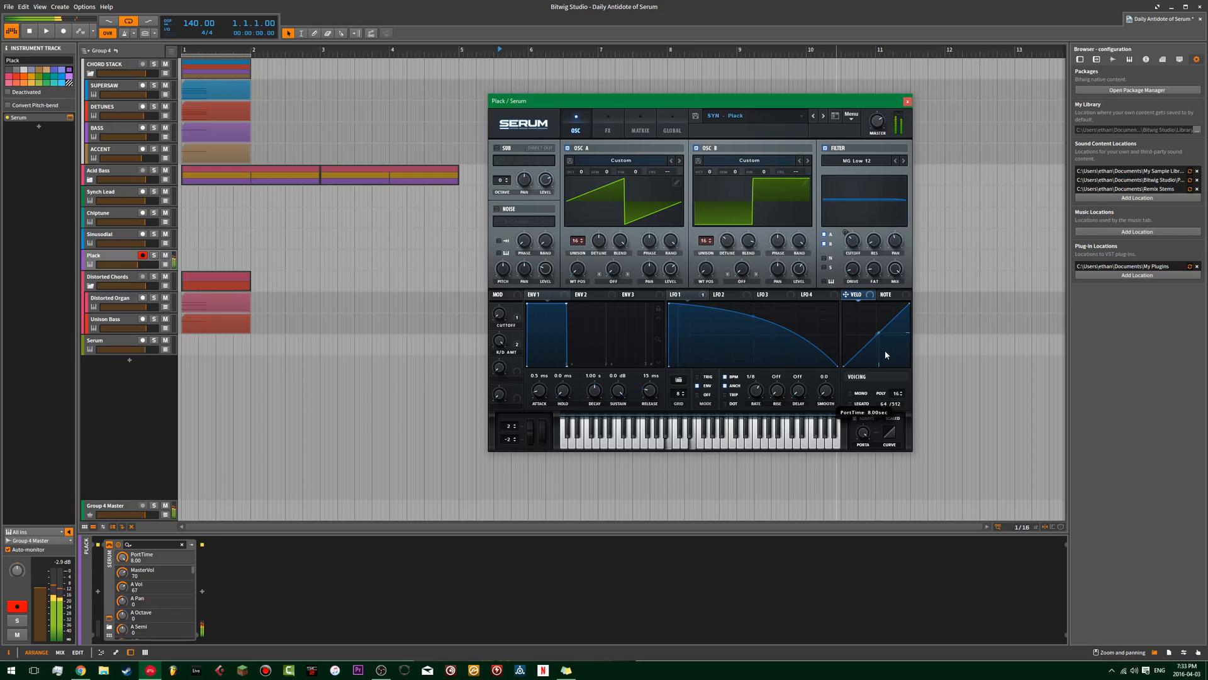
{"action": "left_click_drag", "start_coordinate": [885, 350], "coordinate": [869, 391]}
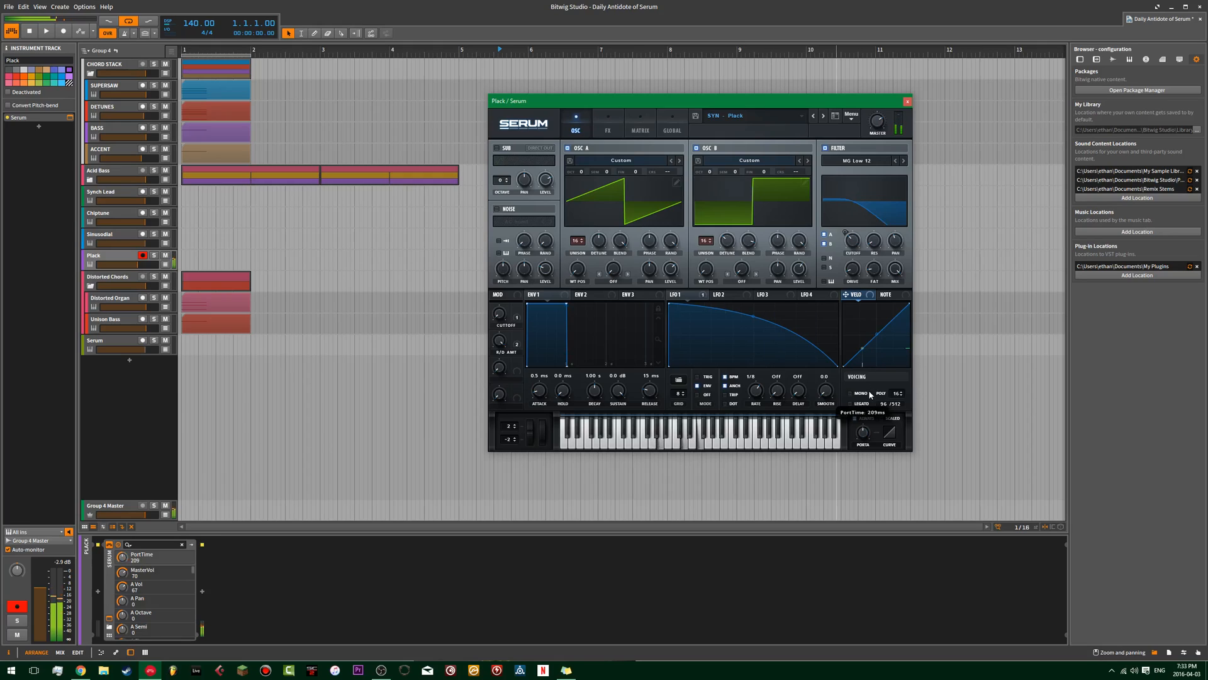
{"action": "left_click_drag", "start_coordinate": [863, 434], "coordinate": [863, 438]}
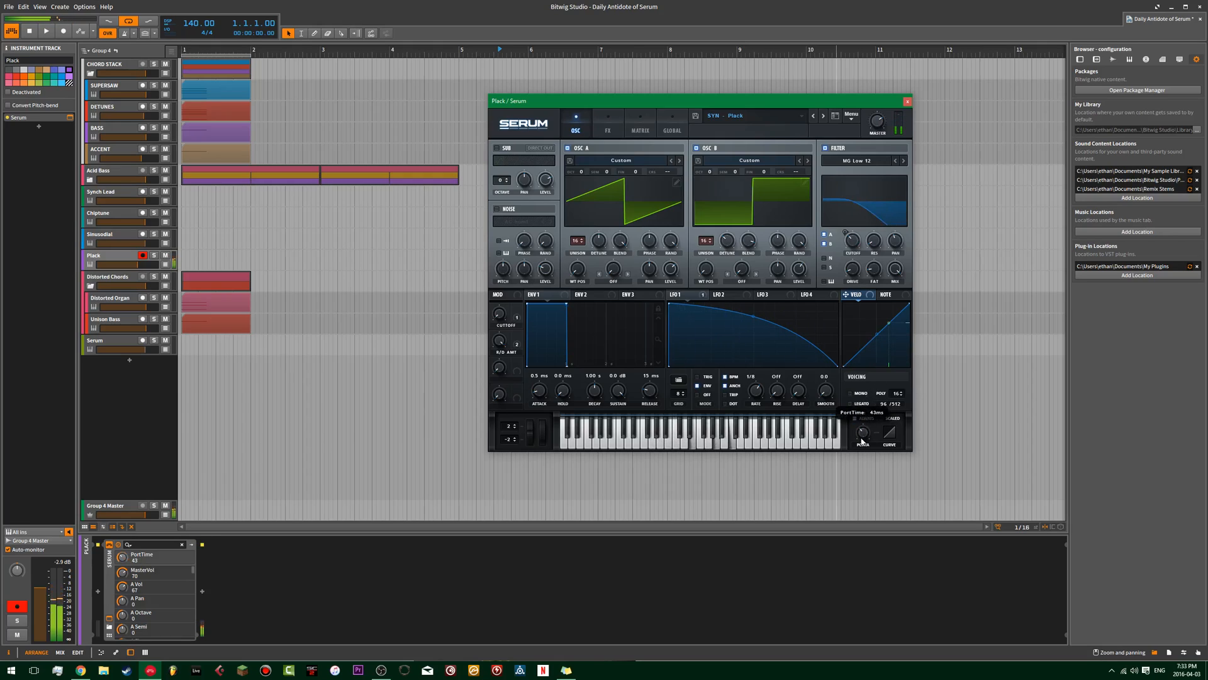
{"action": "left_click", "coordinate": [907, 102]}
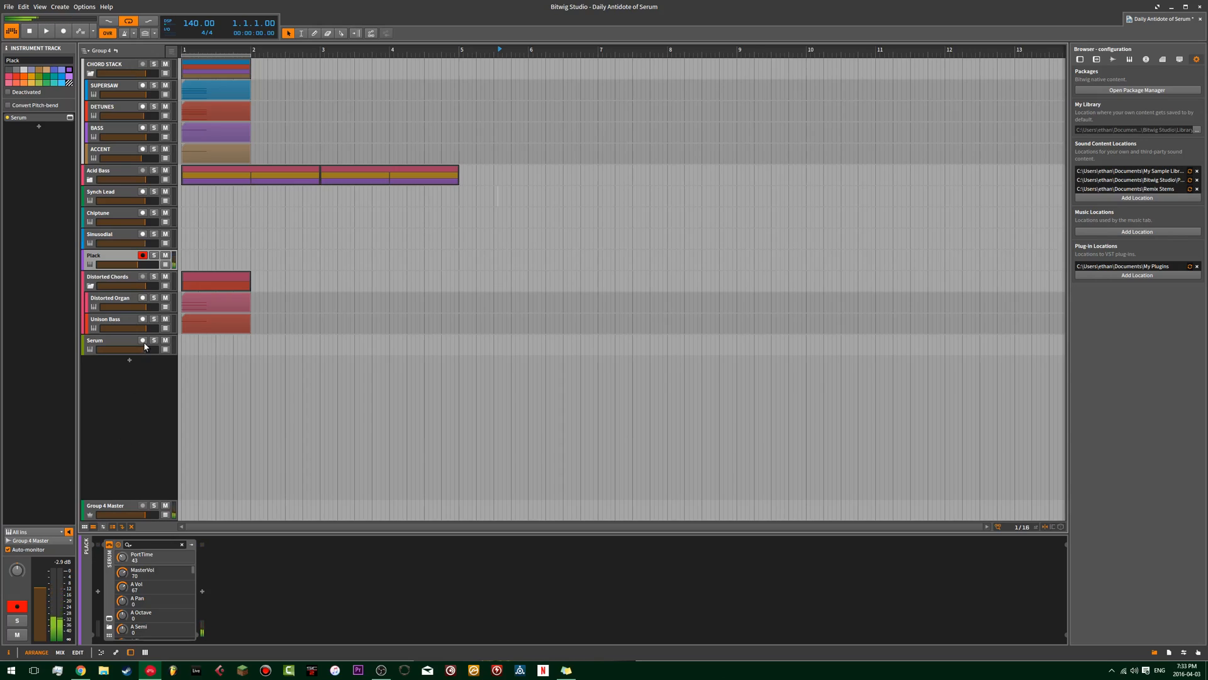
Open Serum on the Serum track and reset it to the initial preset.
{"action": "left_click", "coordinate": [113, 340]}
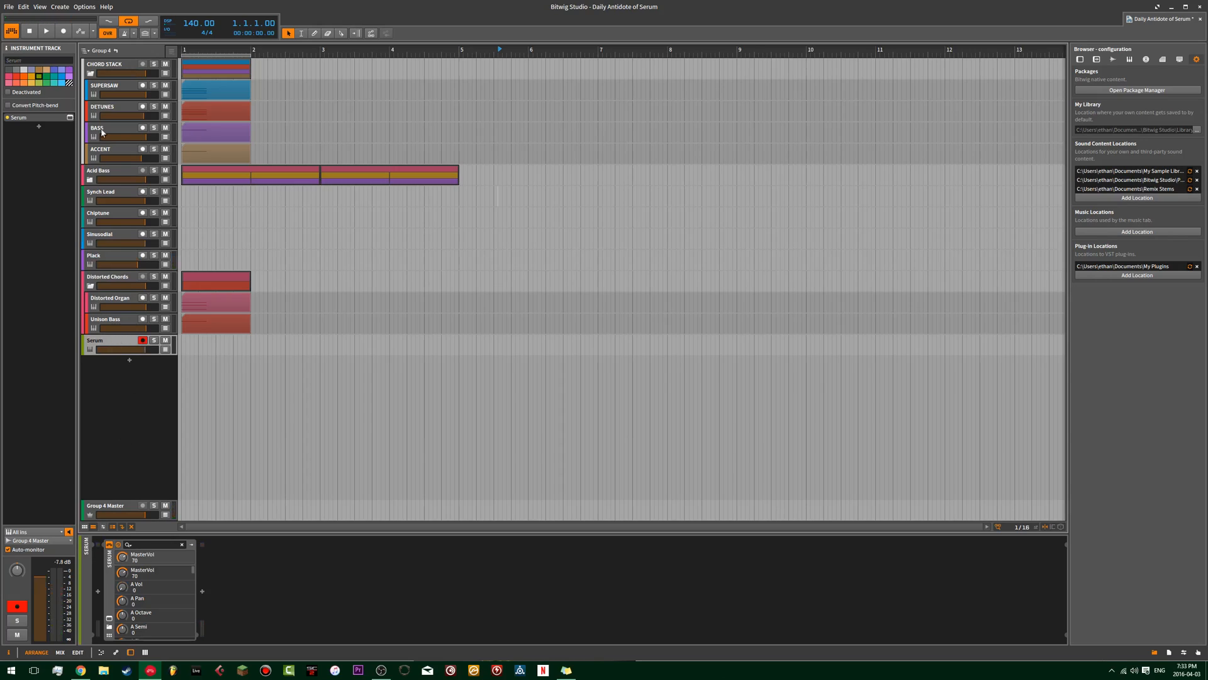
{"action": "left_click", "coordinate": [70, 117]}
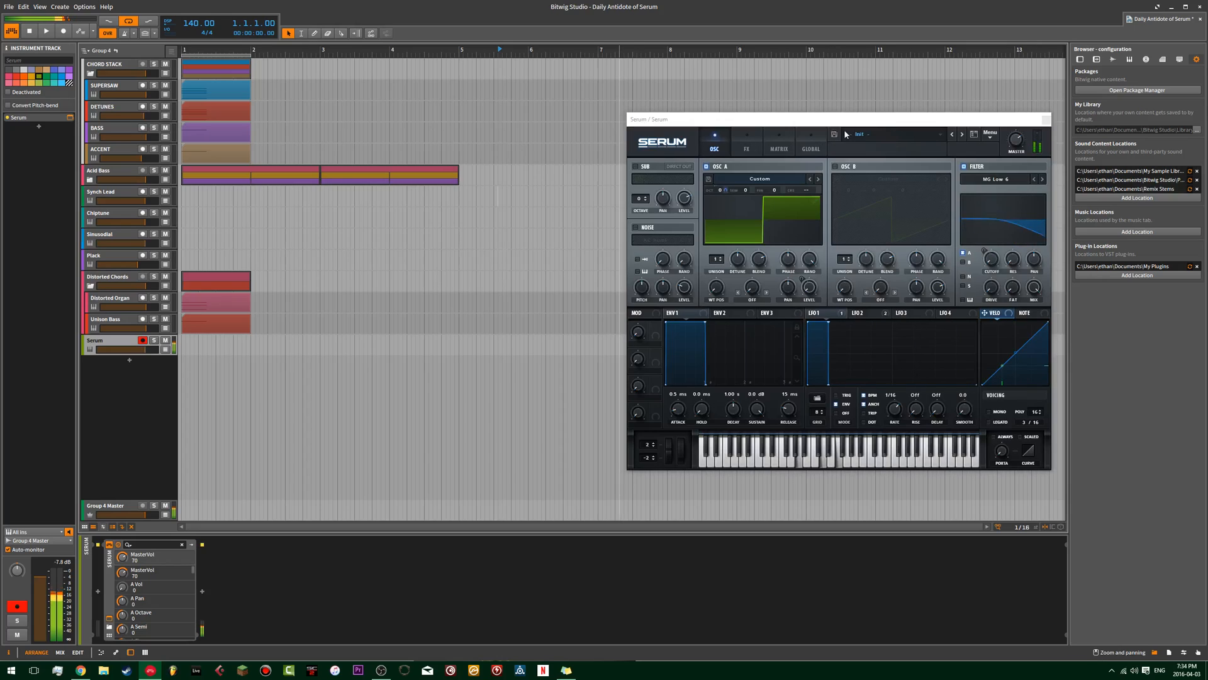
{"action": "left_click_drag", "start_coordinate": [910, 120], "coordinate": [700, 89]}
{"action": "left_click", "coordinate": [775, 109]}
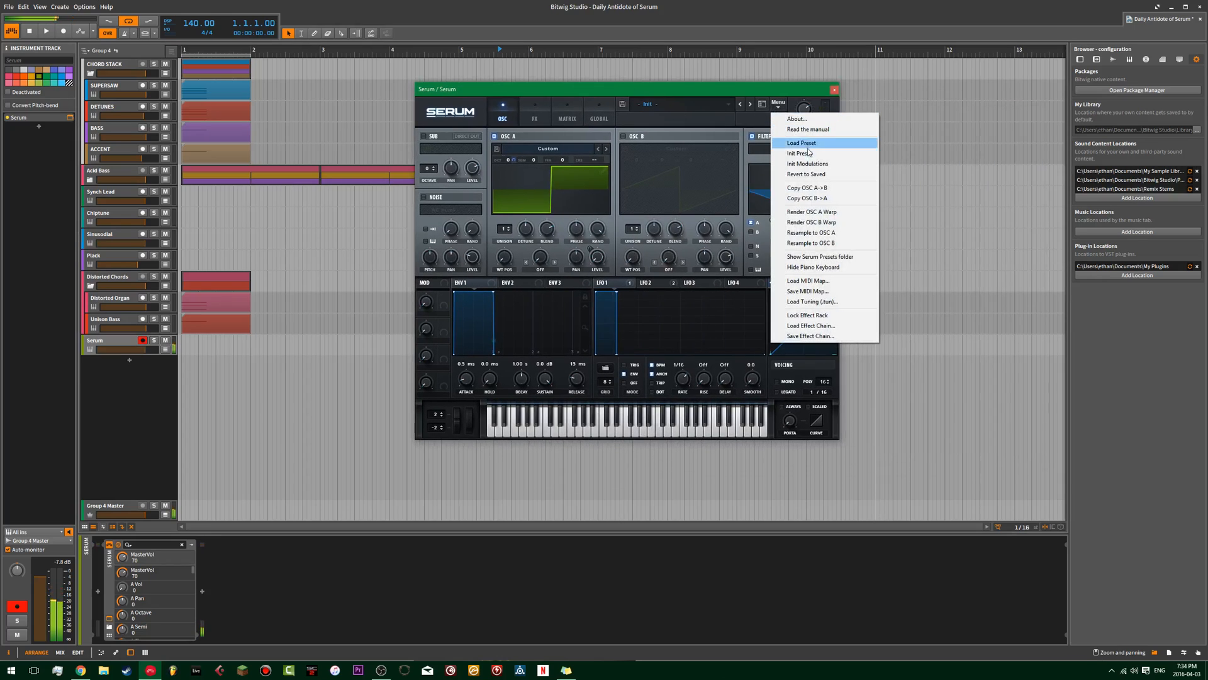
{"action": "left_click", "coordinate": [812, 153]}
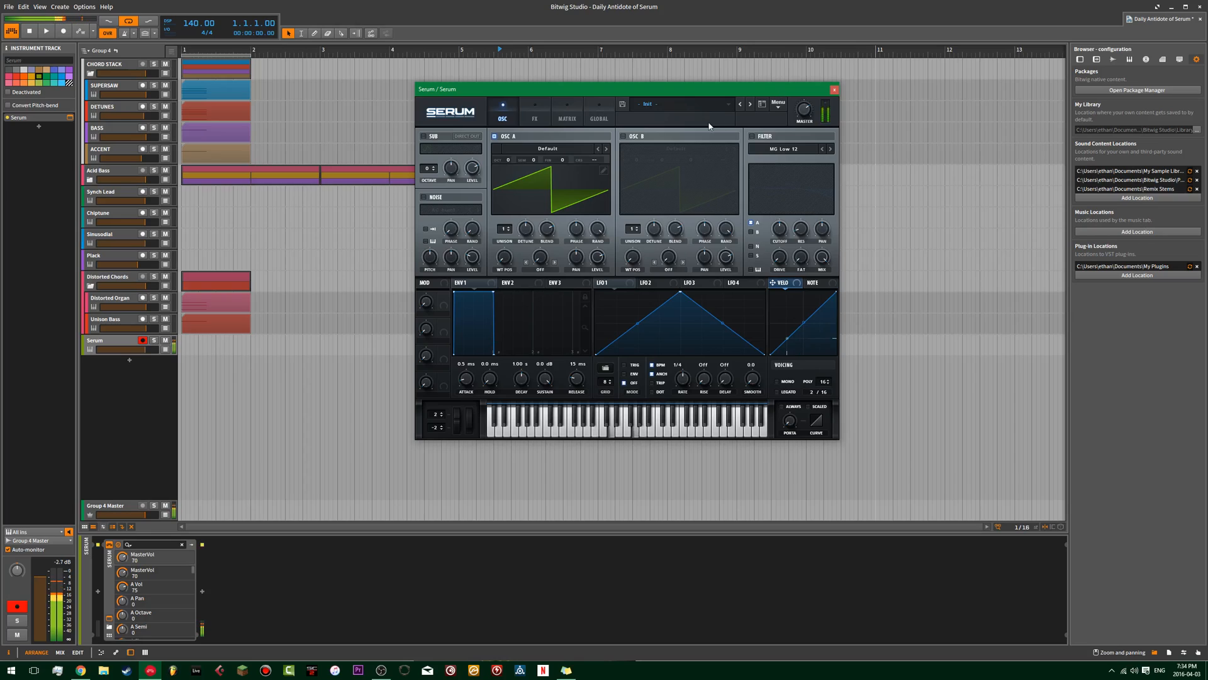
{"action": "left_click_drag", "start_coordinate": [712, 88], "coordinate": [734, 155]}
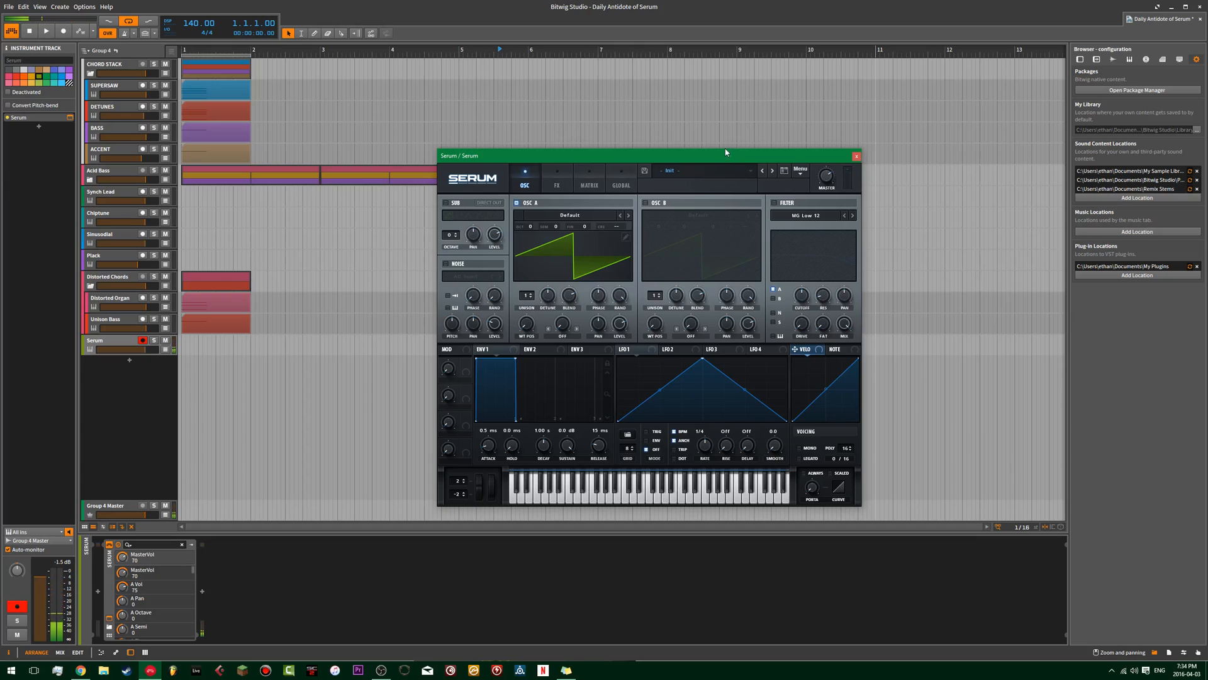
{"action": "left_click_drag", "start_coordinate": [579, 156], "coordinate": [591, 70]}
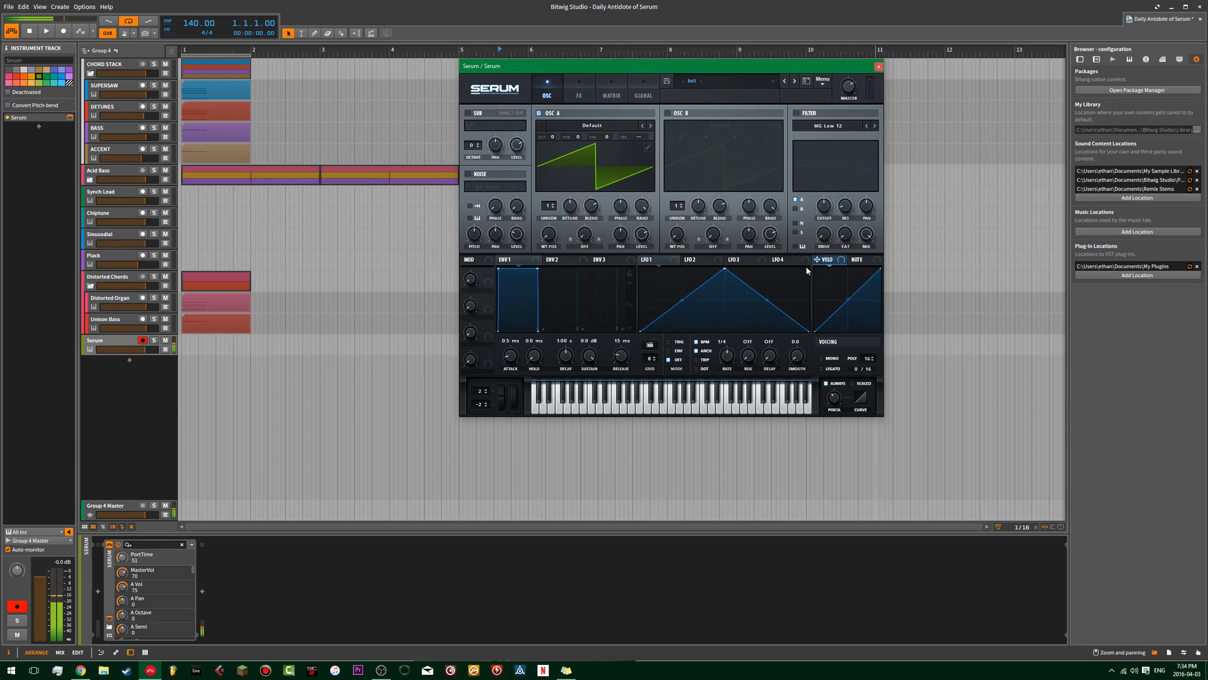
Enable the filter with its cutoff fully lowered and modulate it with a falling, upward-bowed LFO 1 at 1/8 rate in Env mode.
{"action": "left_click", "coordinate": [810, 115]}
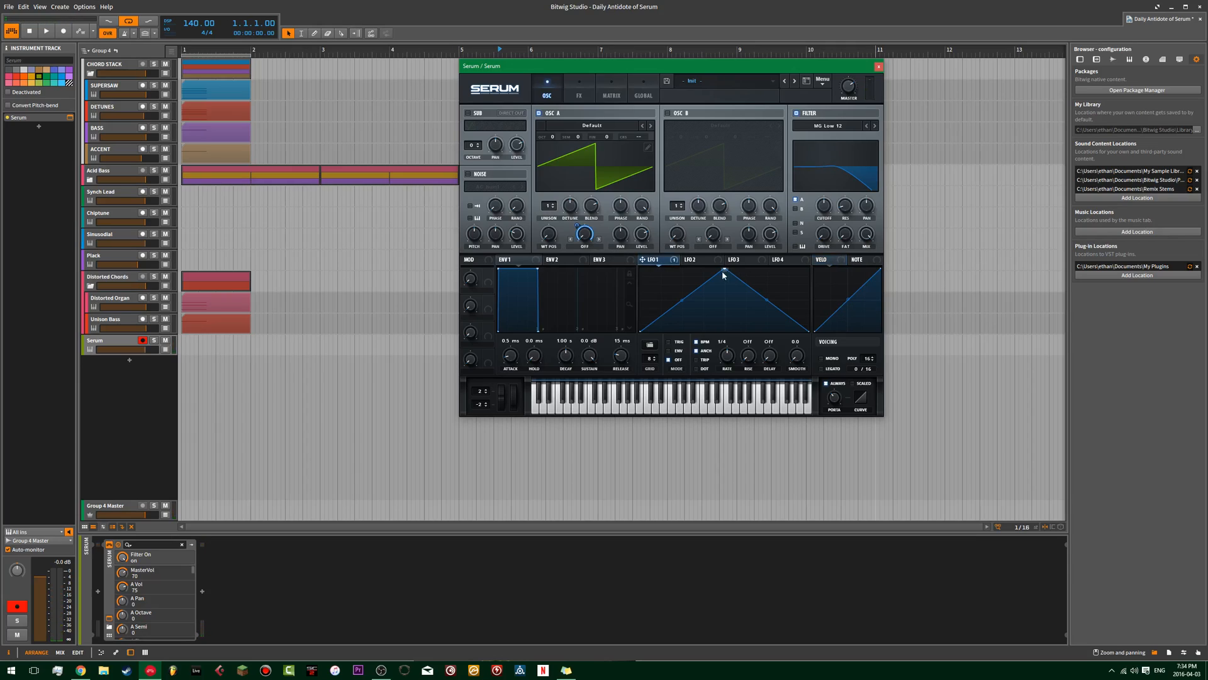
{"action": "right_click", "coordinate": [659, 268]}
{"action": "left_click", "coordinate": [680, 300]}
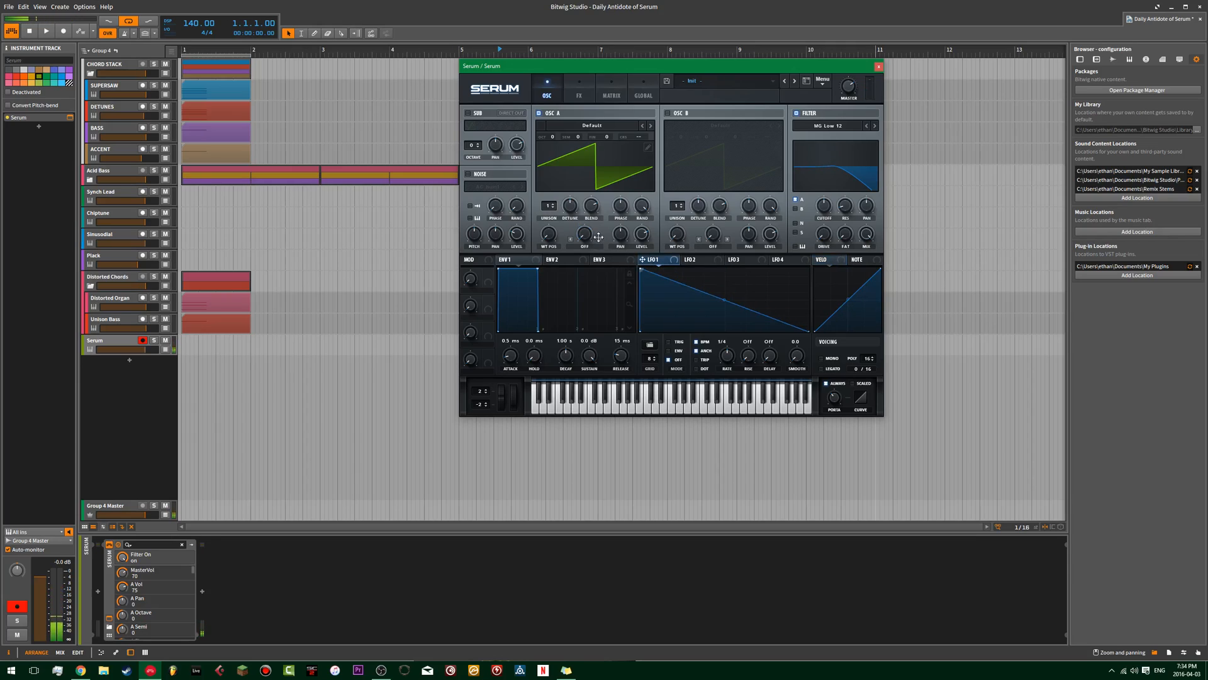
{"action": "left_click_drag", "start_coordinate": [824, 207], "coordinate": [820, 252]}
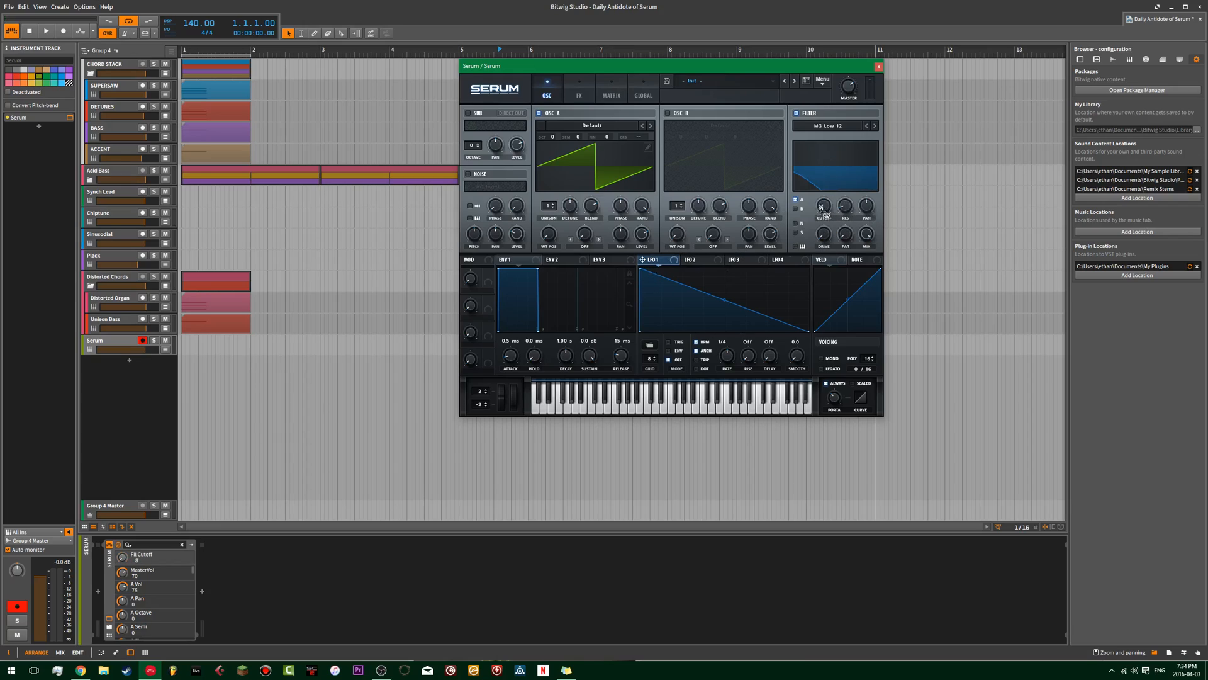
{"action": "left_click_drag", "start_coordinate": [724, 299], "coordinate": [725, 281]}
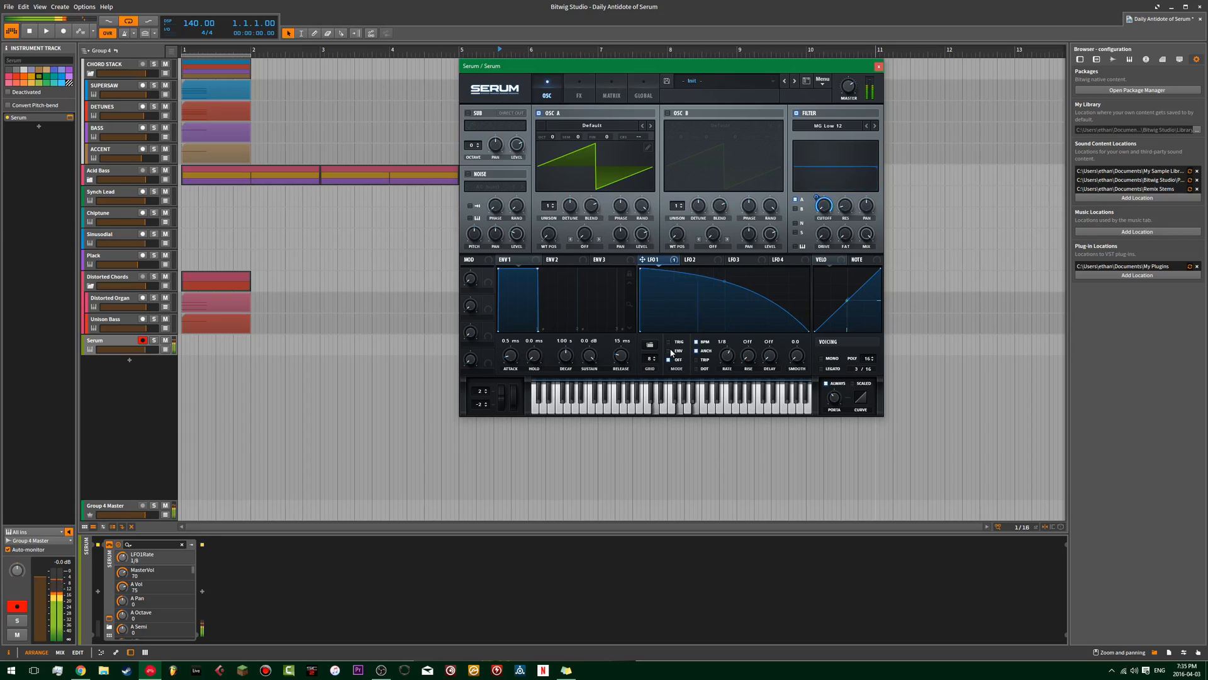
{"action": "mouse_move", "coordinate": [668, 348]}
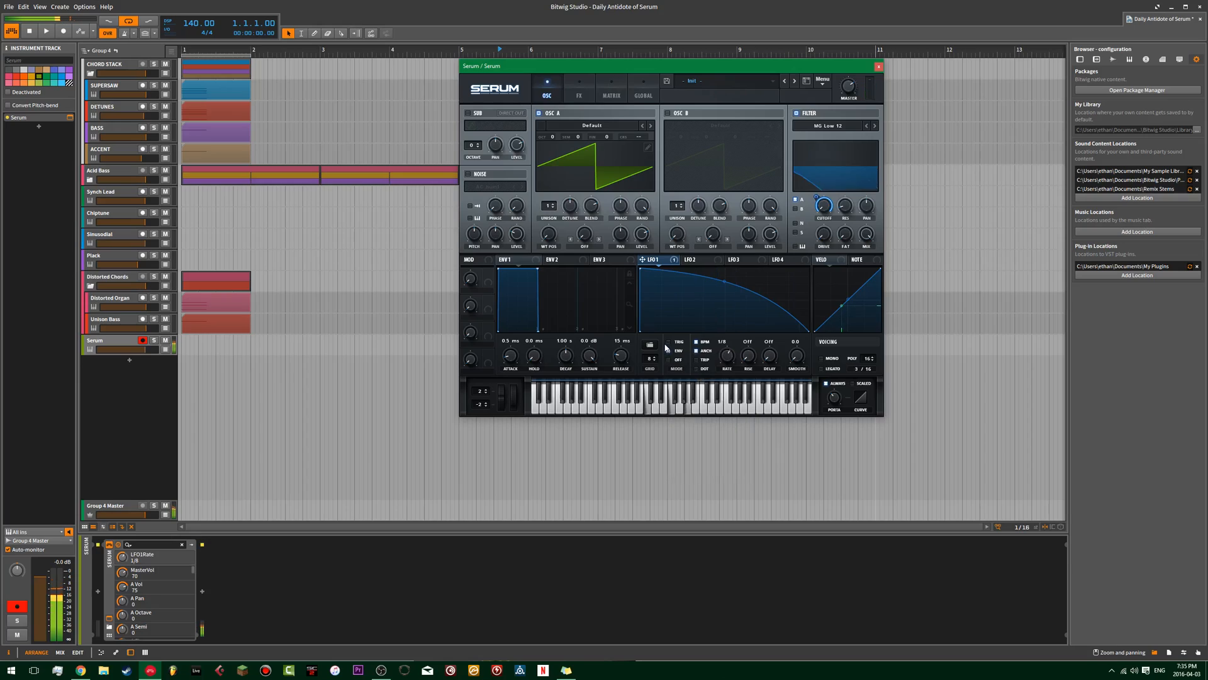
Set oscillator A's unison to 16 voices and enable oscillator B with a square wave drawn in the wavetable editor.
{"action": "mouse_move", "coordinate": [549, 208]}
{"action": "left_mouse_down"}
{"action": "mouse_move", "coordinate": [549, 153]}
{"action": "mouse_move", "coordinate": [569, 212]}
{"action": "left_mouse_up"}
{"action": "left_click", "coordinate": [691, 114]}
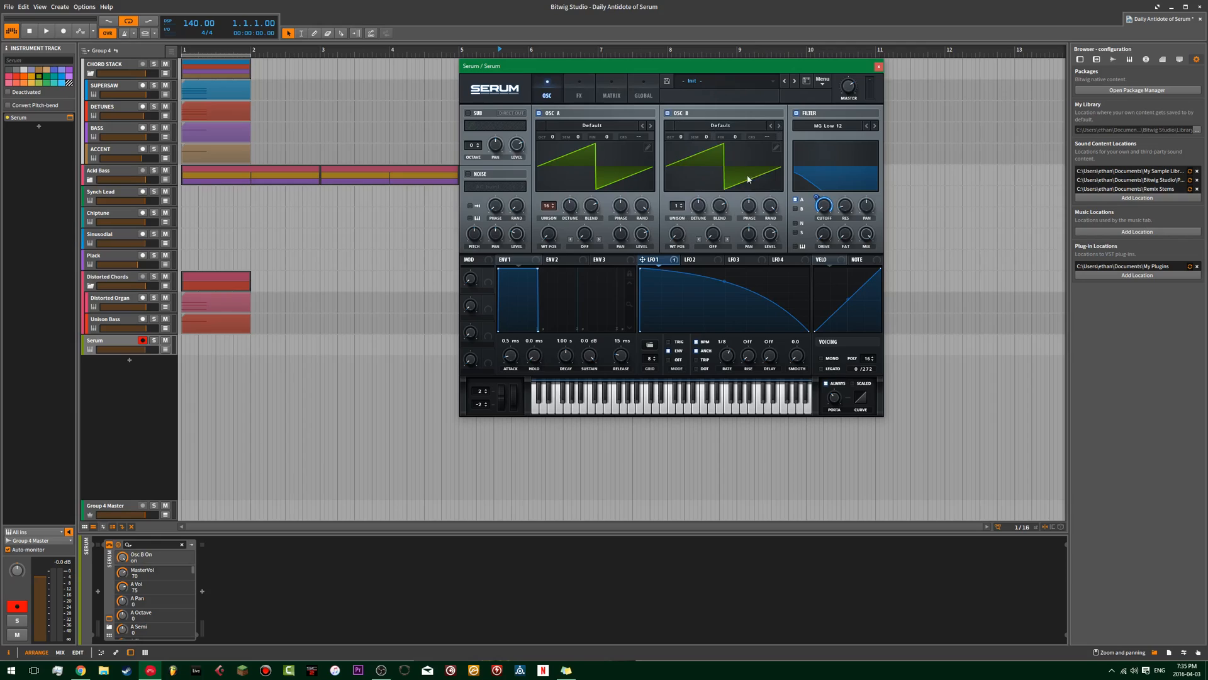
{"action": "left_click", "coordinate": [776, 147]}
{"action": "left_click_drag", "start_coordinate": [785, 189], "coordinate": [533, 157]}
{"action": "left_click_drag", "start_coordinate": [666, 292], "coordinate": [494, 295]}
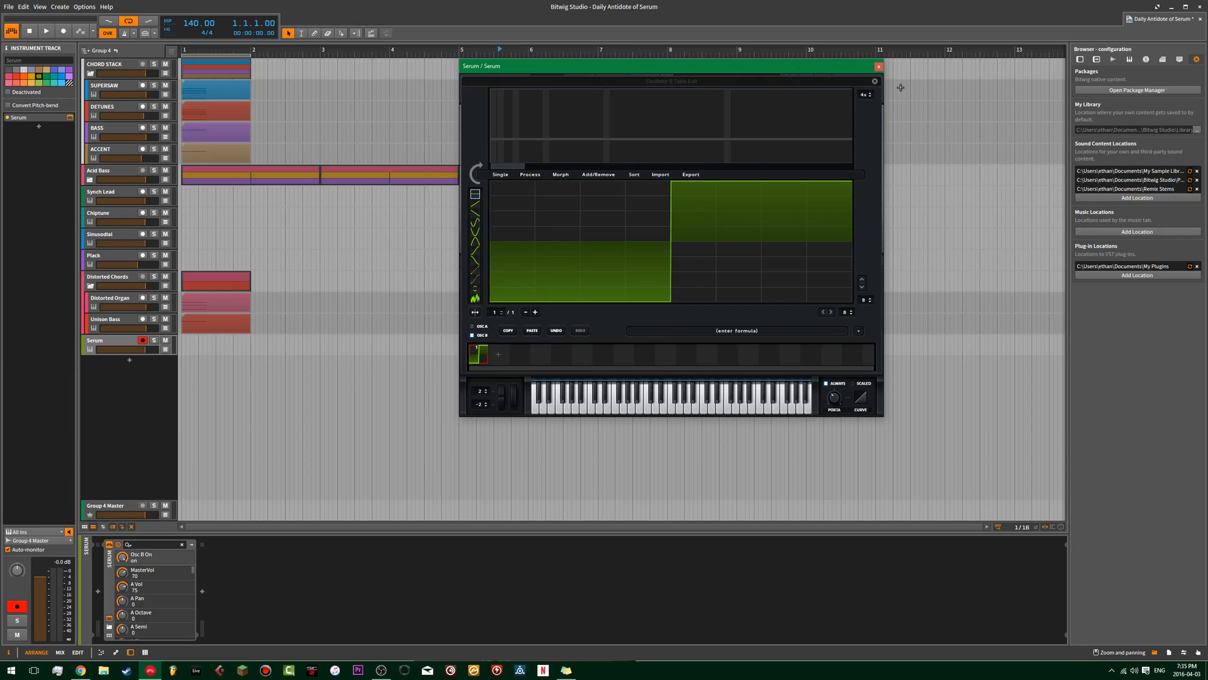
{"action": "left_click", "coordinate": [875, 81]}
Set oscillator B's level to 53% and unison to 16 voices, and route it through the filter.
{"action": "mouse_move", "coordinate": [774, 236]}
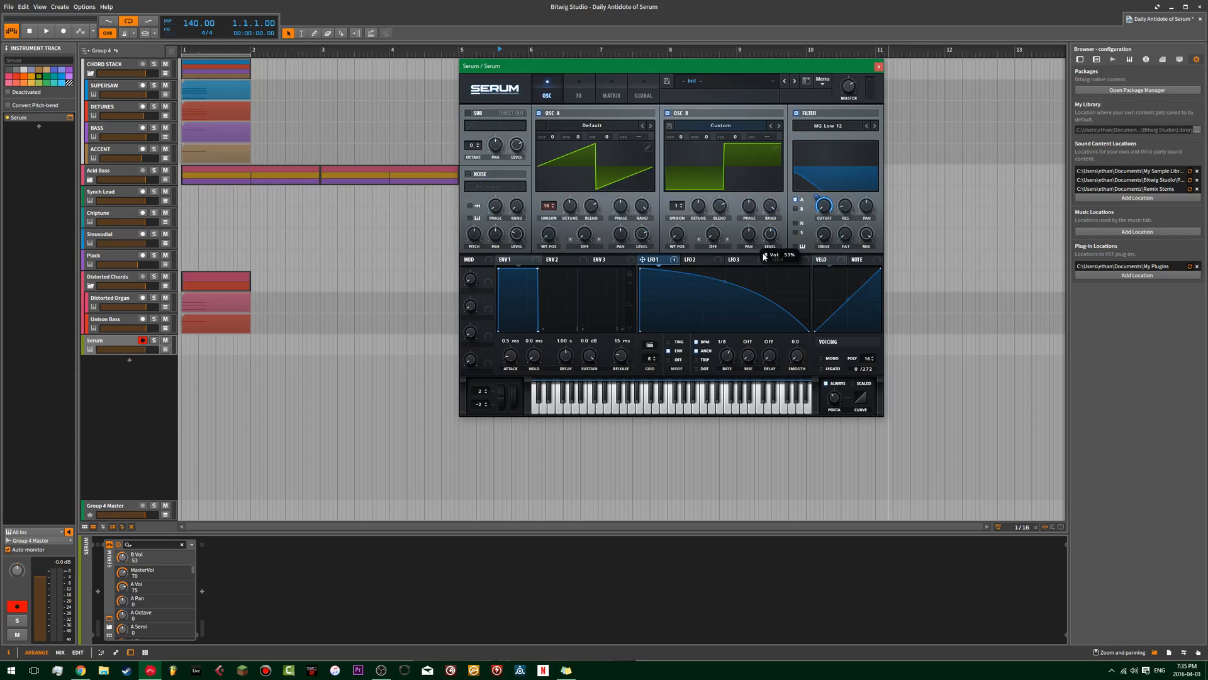
{"action": "left_click_drag", "start_coordinate": [678, 207], "coordinate": [706, 21]}
{"action": "left_click", "coordinate": [797, 209]}
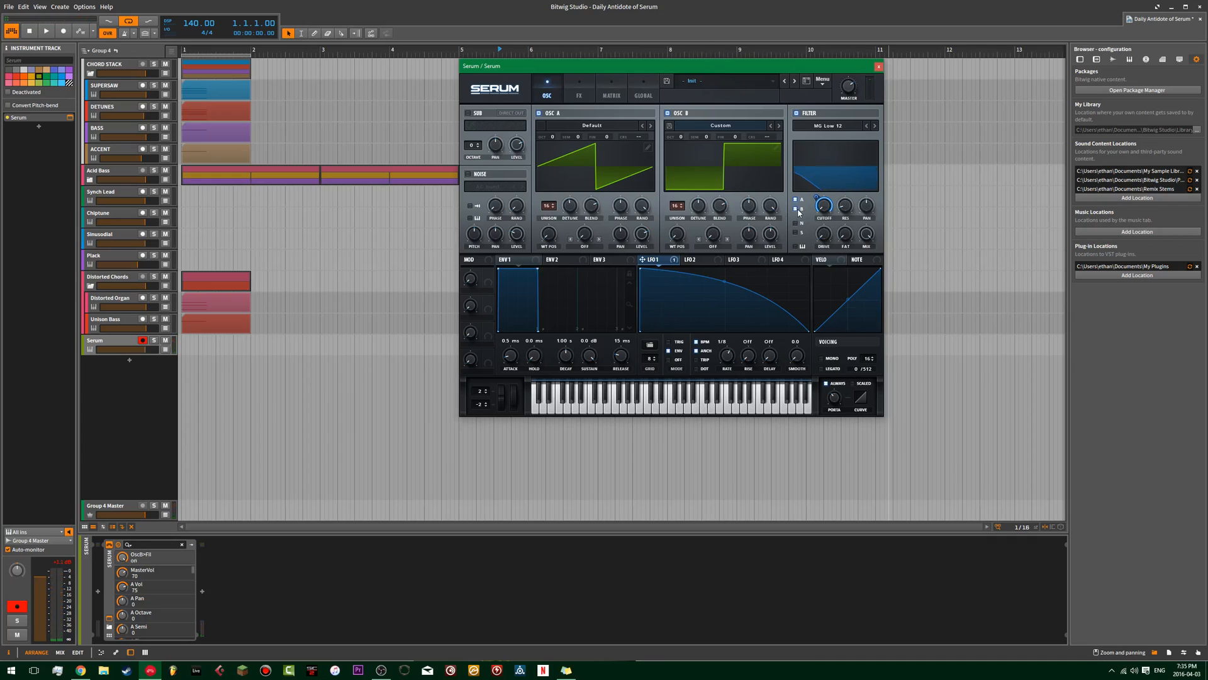
Enable the Hyper/Dimension effect with a Hyper mix of 31 and the Tube distortion with a drive of 21.
{"action": "left_click", "coordinate": [579, 89]}
{"action": "left_click", "coordinate": [498, 116]}
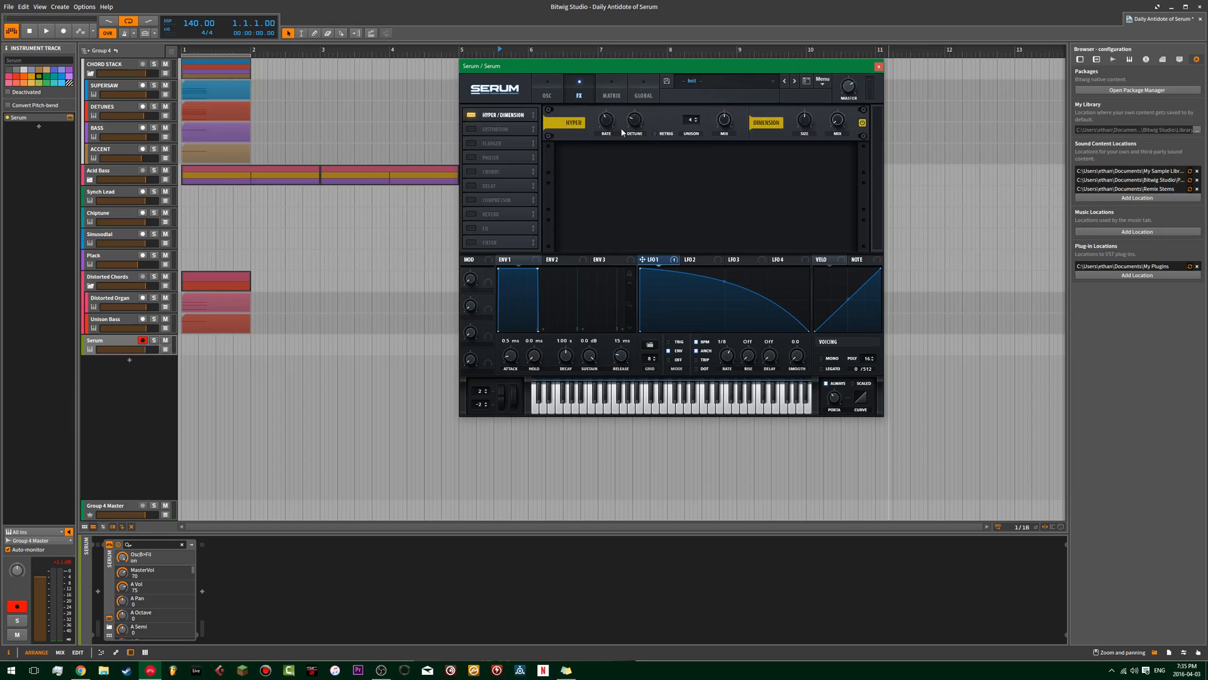
{"action": "left_click", "coordinate": [476, 129]}
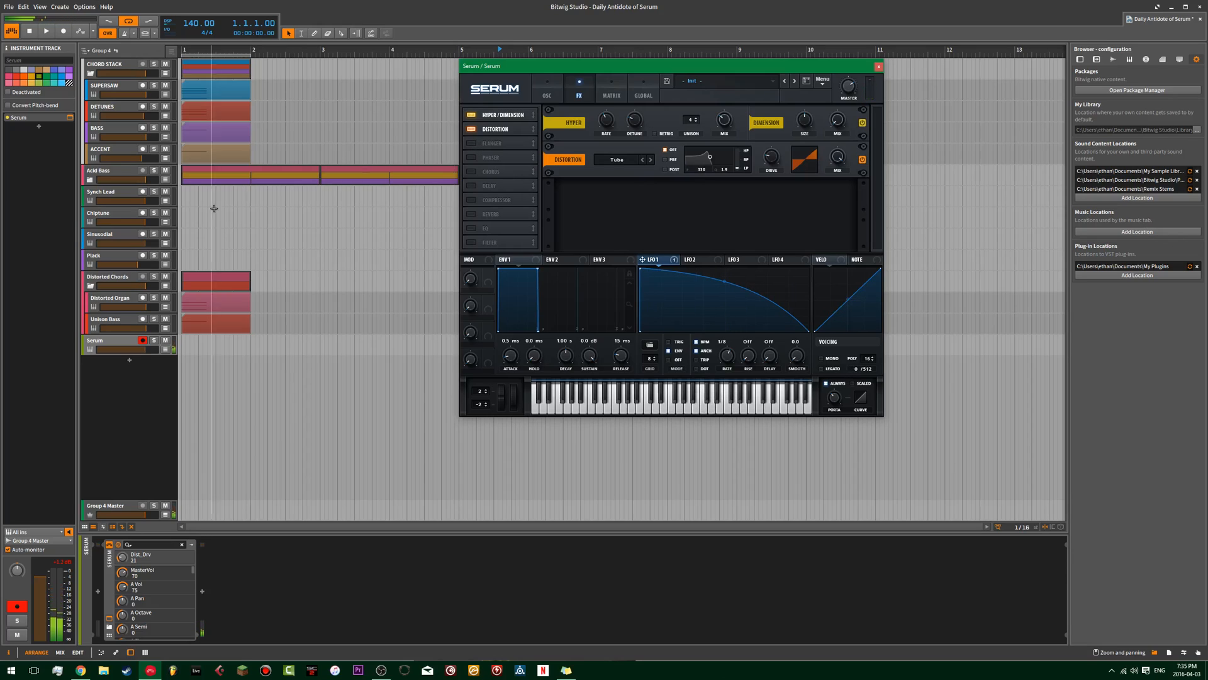
Adjust the Chiptune track's volume and audition it alongside the Synth Lead track.
{"action": "left_click", "coordinate": [123, 224]}
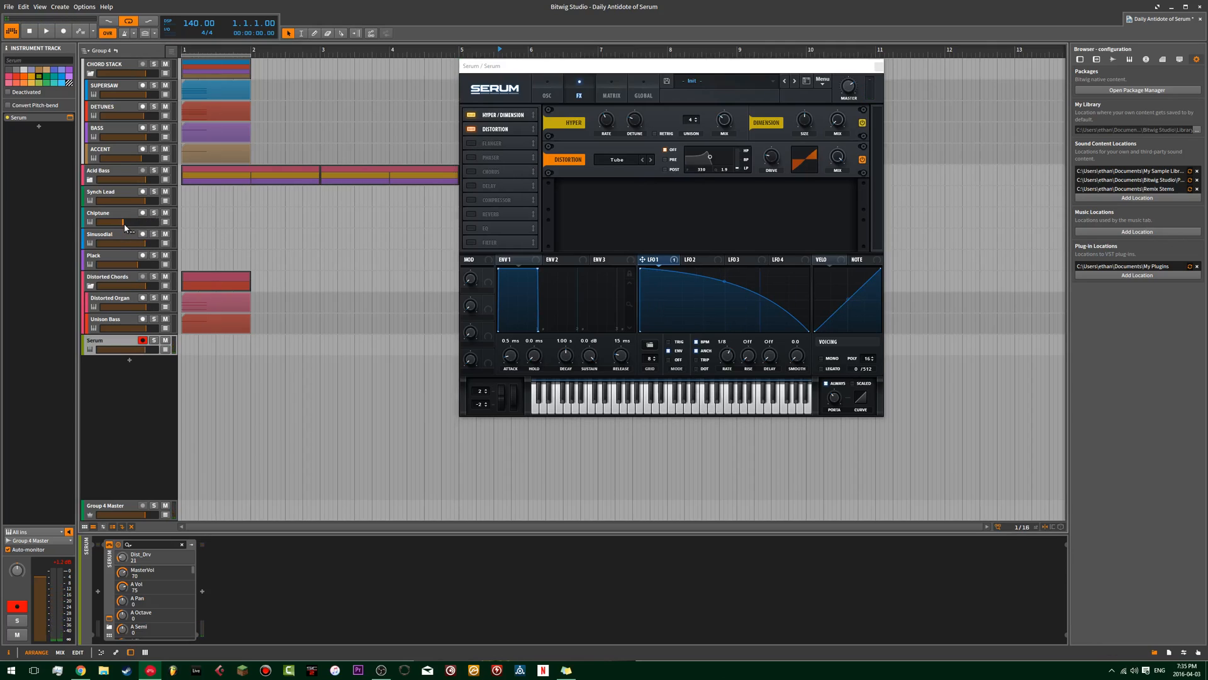
{"action": "left_click_drag", "start_coordinate": [131, 224], "coordinate": [136, 223]}
{"action": "left_click", "coordinate": [119, 218]}
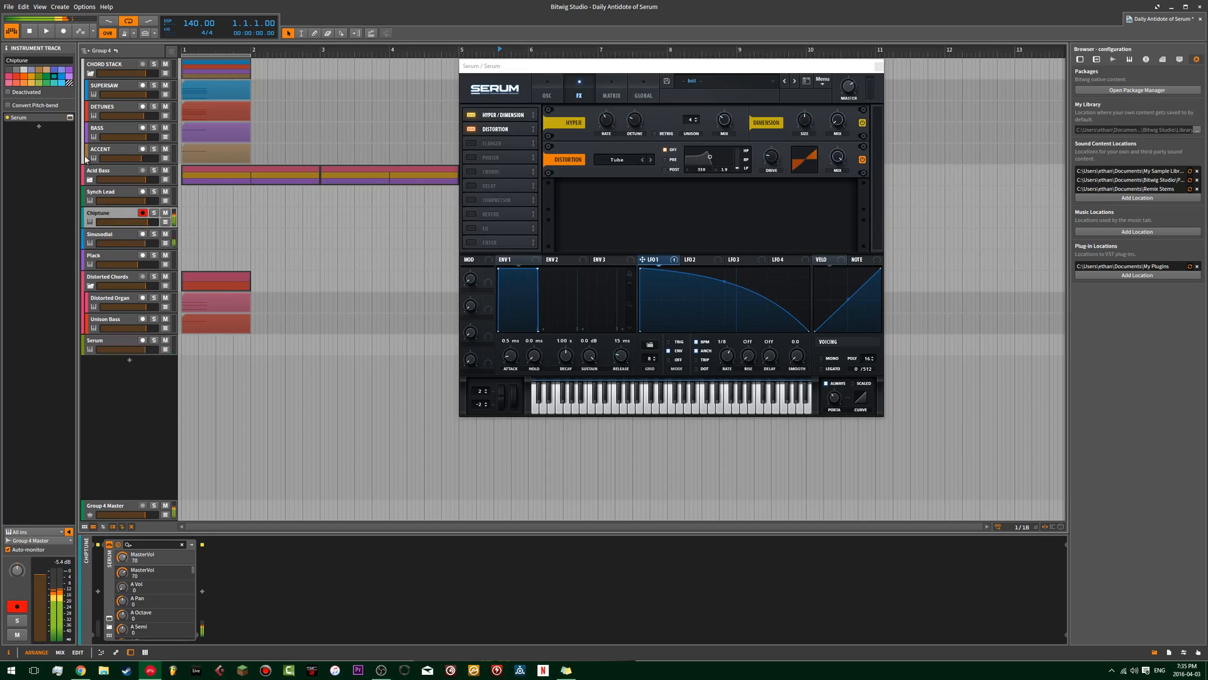
{"action": "left_click", "coordinate": [101, 194]}
Examine the effects rack of the Plack track's Serum patch as a reference, and close it.
{"action": "left_click", "coordinate": [104, 257]}
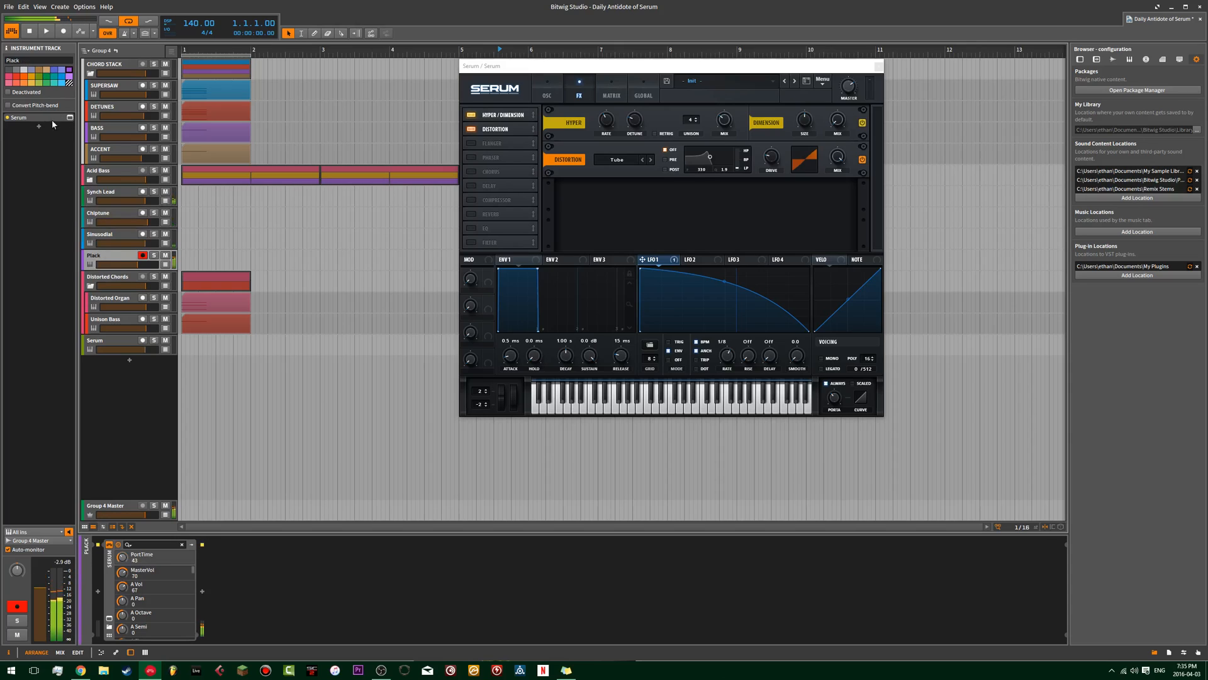
{"action": "left_click", "coordinate": [69, 117]}
{"action": "left_click", "coordinate": [608, 131]}
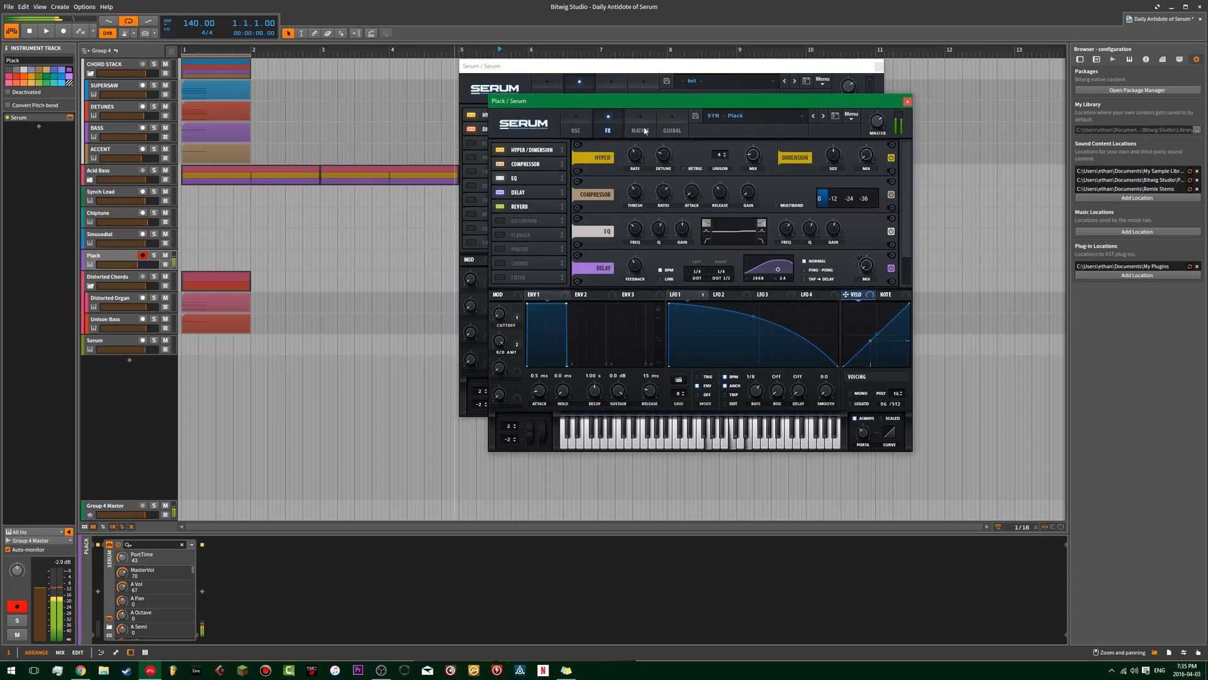
{"action": "left_click", "coordinate": [907, 101]}
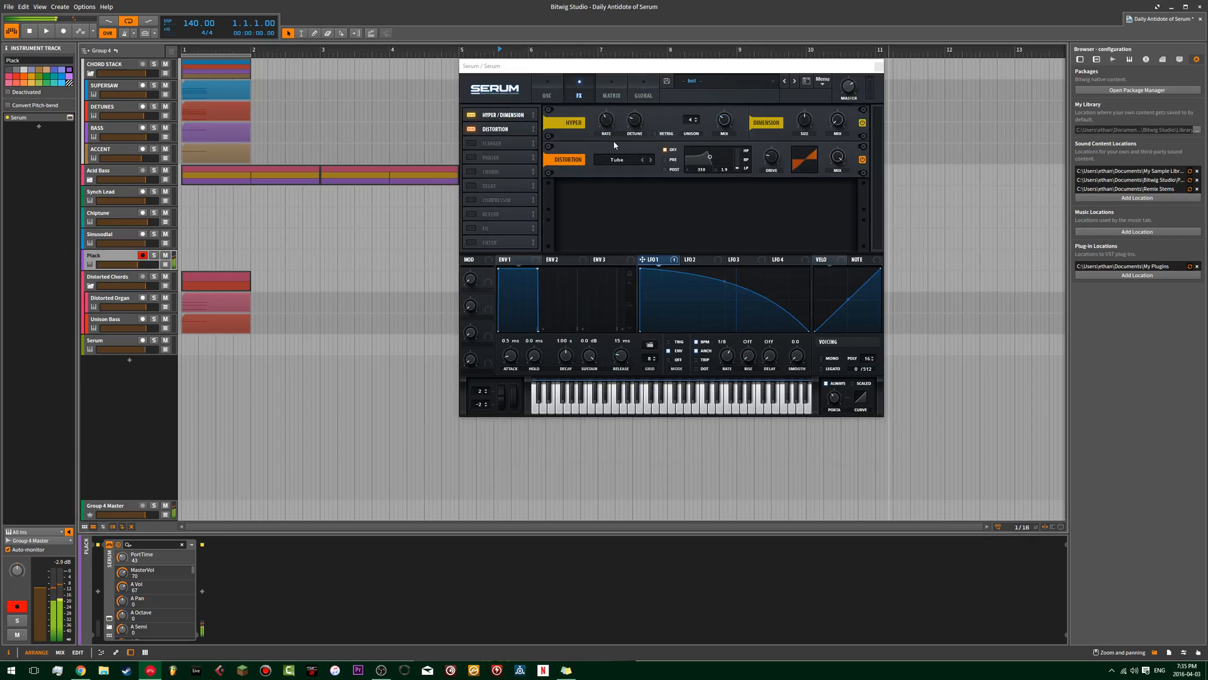
Enable the compressor in the new patch and set its threshold to -14.4 dB while playing the Serum track.
{"action": "left_click", "coordinate": [472, 200]}
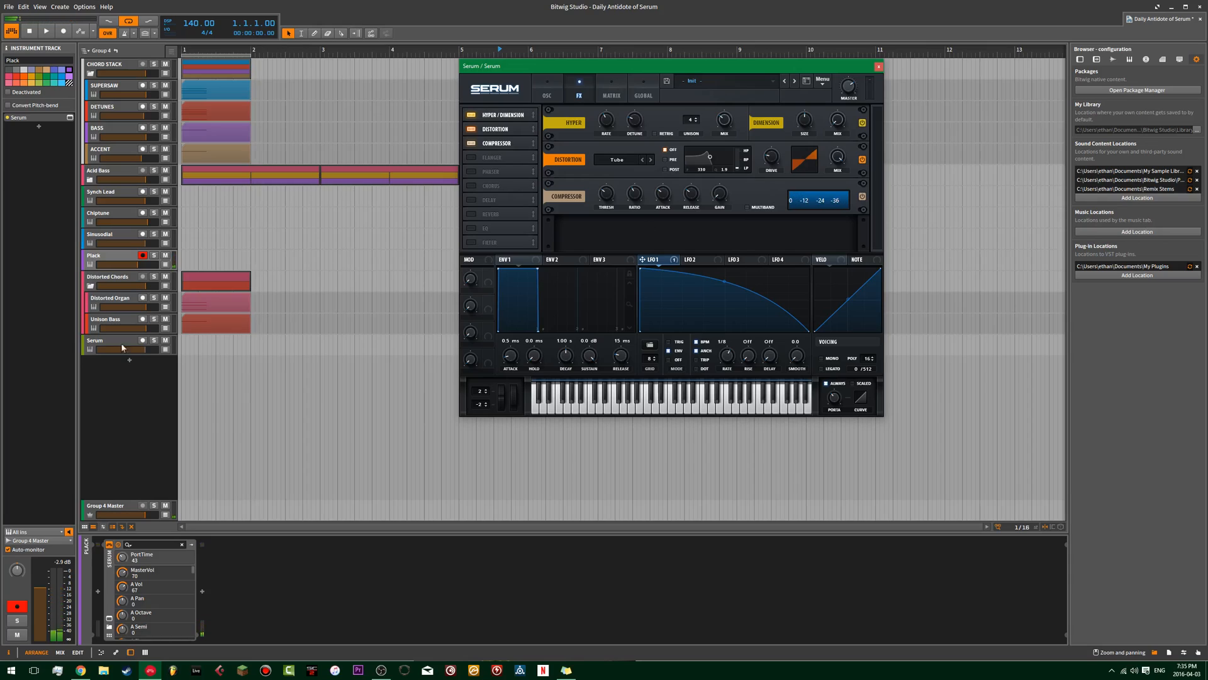
{"action": "left_click", "coordinate": [88, 342]}
{"action": "left_click", "coordinate": [612, 218]}
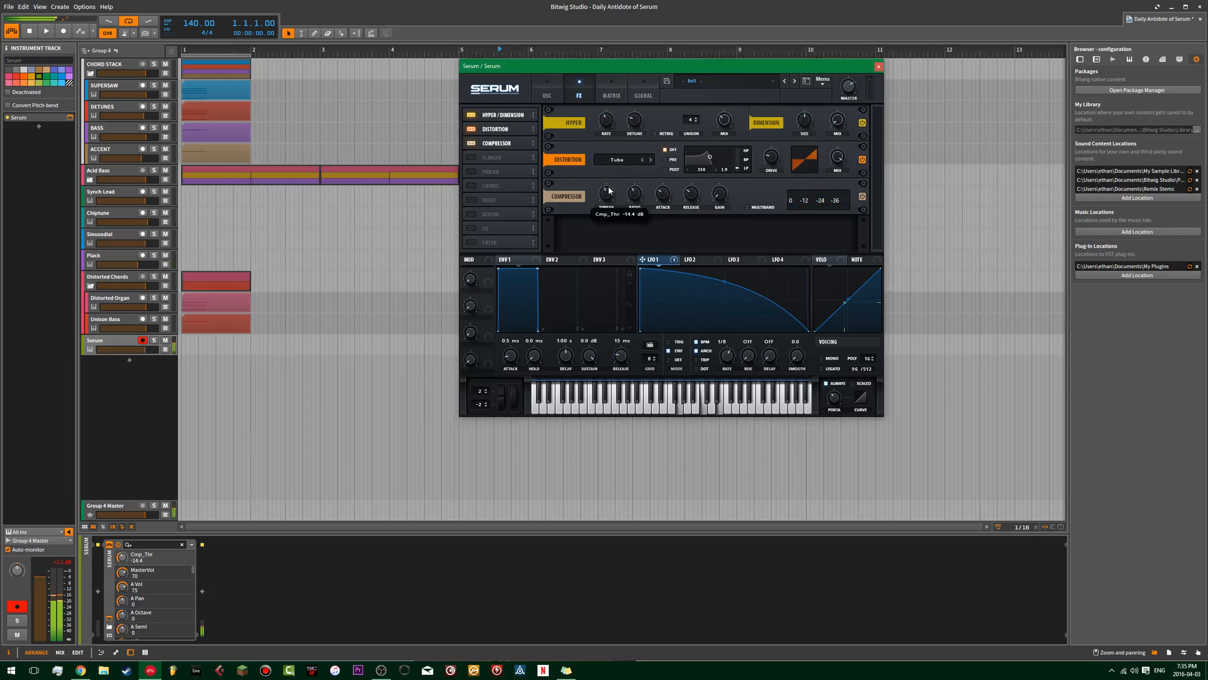
Enable the reverb and delay effects, shift the delay's filter toward higher frequencies, and set the delay mix to 25.
{"action": "left_click", "coordinate": [473, 214]}
{"action": "left_click", "coordinate": [473, 199]}
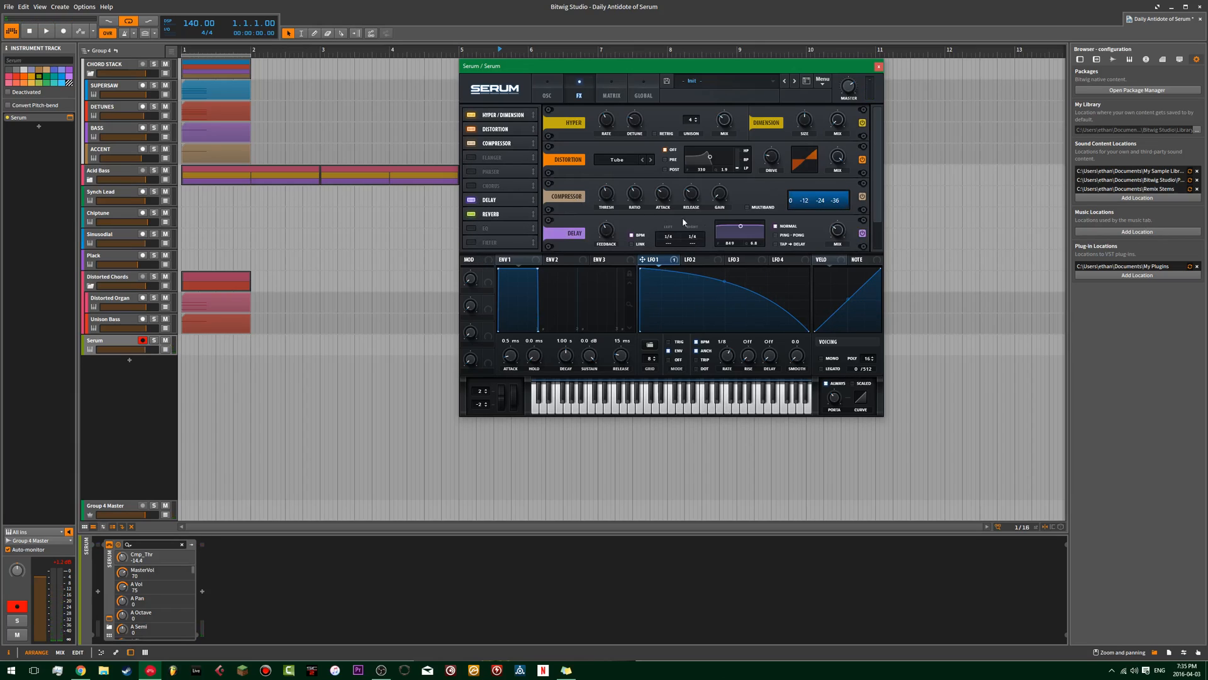
{"action": "scroll", "coordinate": [876, 160], "scroll_direction": "down", "scroll_amount": 2}
{"action": "left_click_drag", "start_coordinate": [741, 189], "coordinate": [754, 202]}
{"action": "left_click_drag", "start_coordinate": [840, 195], "coordinate": [840, 202]}
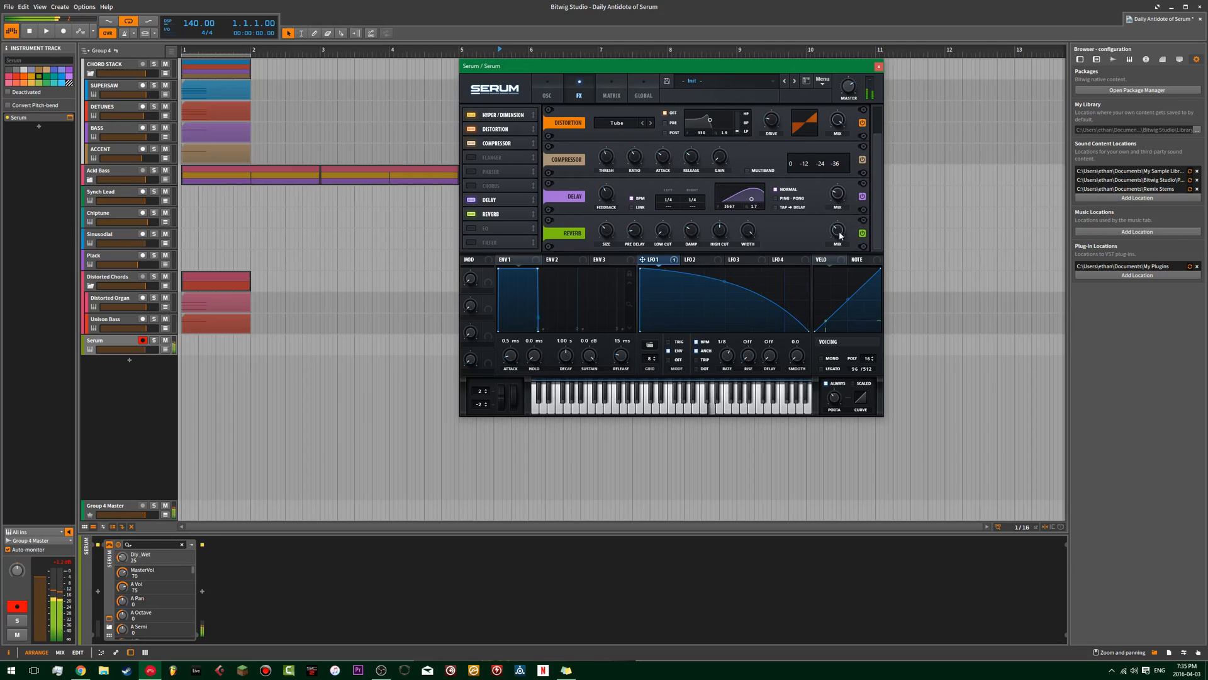
Set the reverb's high cut to 17% and its size to 26.
{"action": "mouse_move", "coordinate": [692, 233]}
{"action": "left_mouse_down"}
{"action": "mouse_move", "coordinate": [689, 253]}
{"action": "mouse_move", "coordinate": [707, 228]}
{"action": "left_mouse_up"}
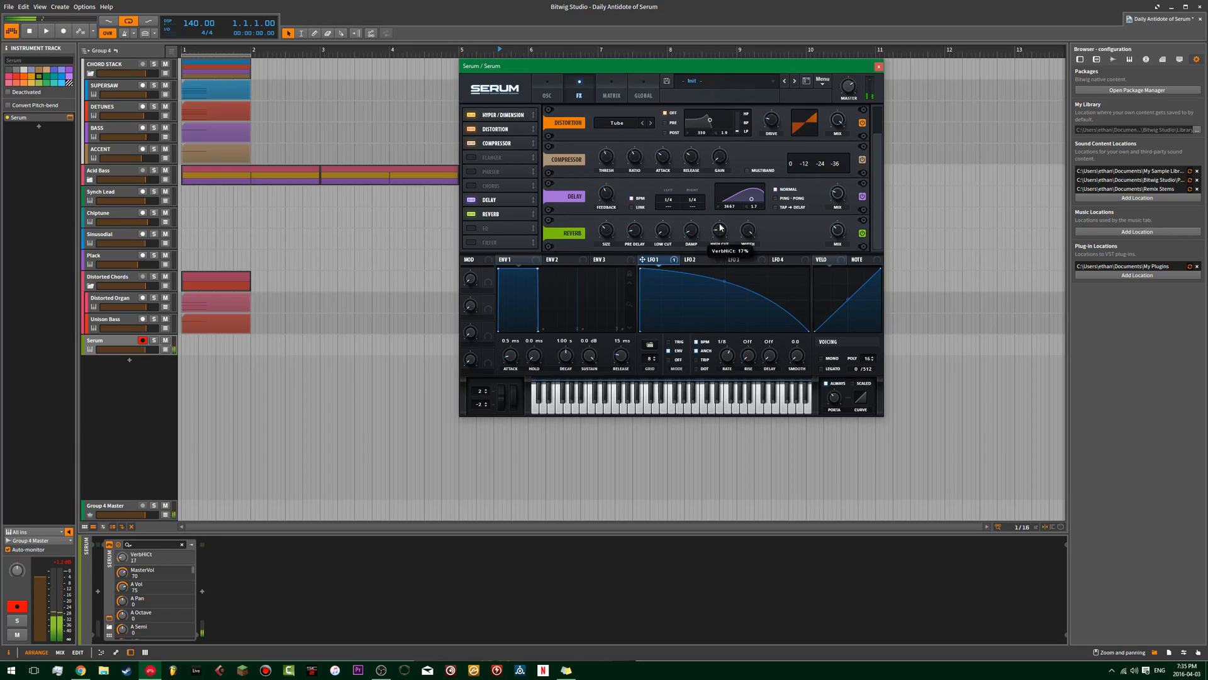
{"action": "left_click_drag", "start_coordinate": [605, 230], "coordinate": [605, 236]}
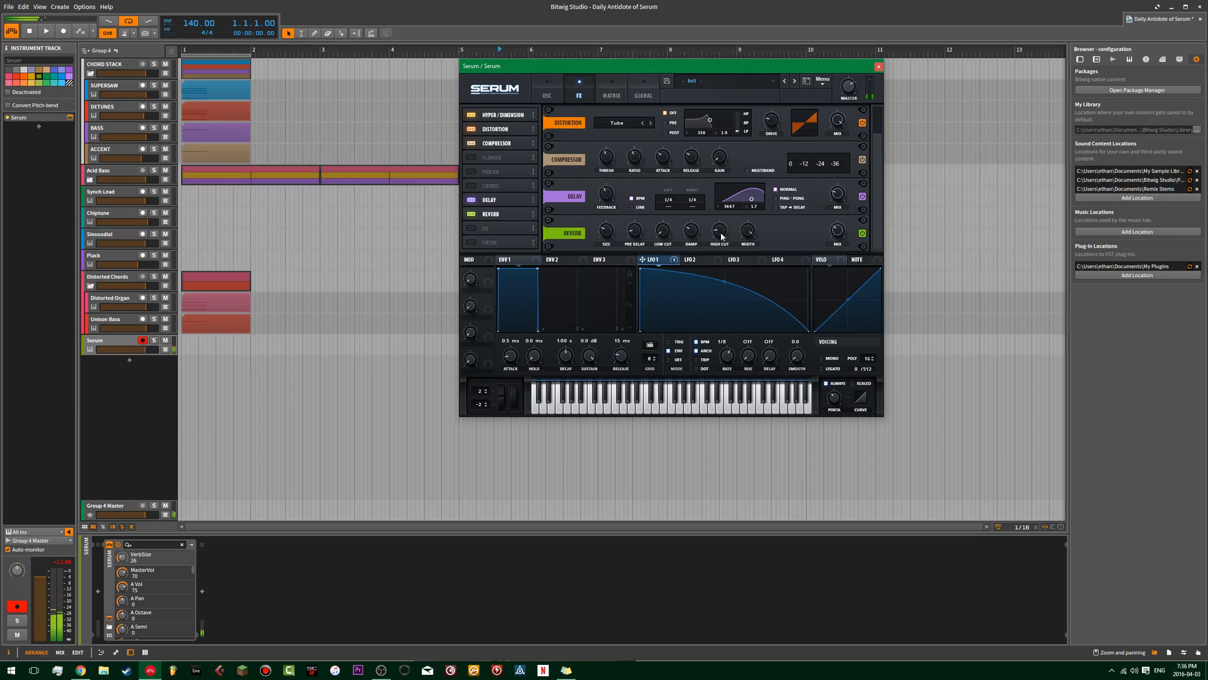
Set the filter cutoff to 8 and try MG Low 24 with an inward-bent LFO 1 curve before returning the filter to MG Low 12.
{"action": "left_click", "coordinate": [547, 88]}
{"action": "left_click_drag", "start_coordinate": [826, 195], "coordinate": [830, 143]}
{"action": "left_click", "coordinate": [875, 126]}
{"action": "left_click", "coordinate": [875, 126]}
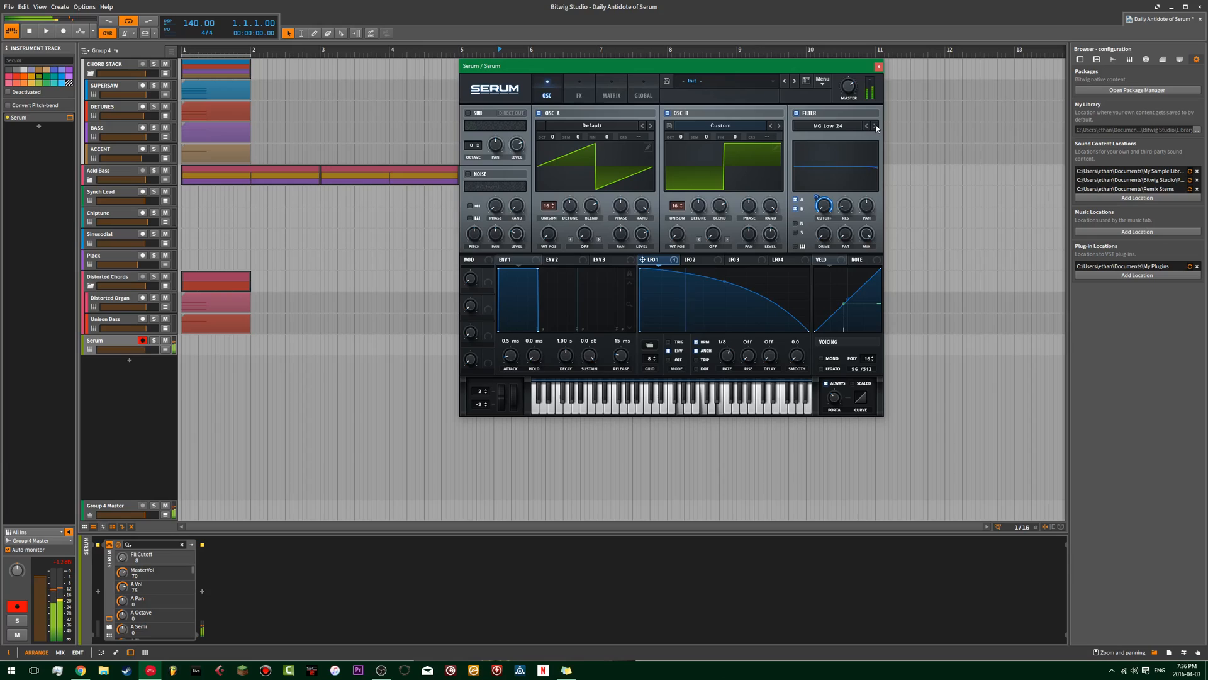
{"action": "left_click_drag", "start_coordinate": [730, 291], "coordinate": [730, 324]}
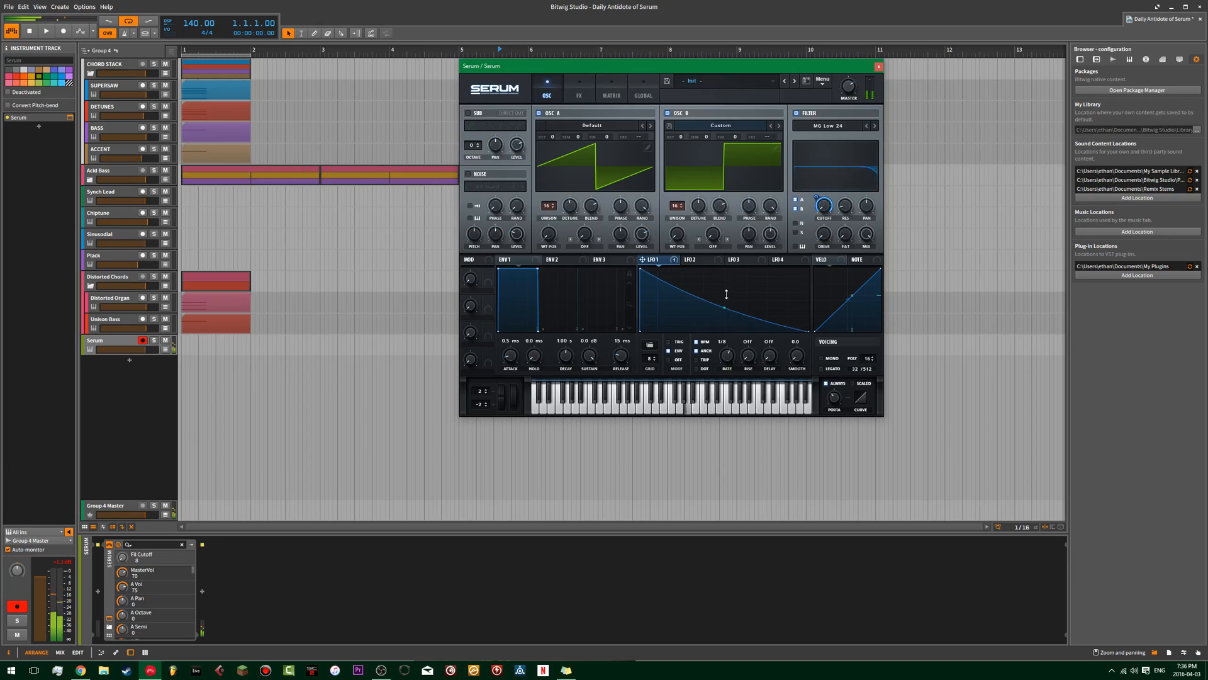
{"action": "left_click", "coordinate": [869, 127]}
{"action": "left_click", "coordinate": [869, 127]}
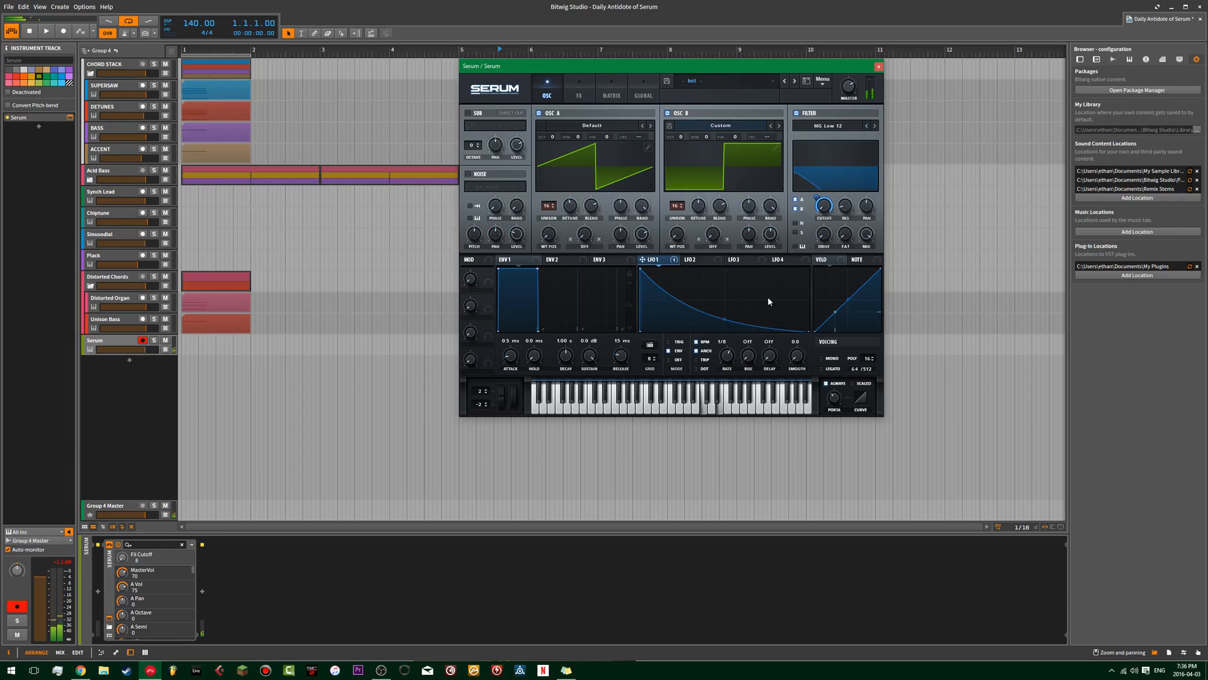
Restore the outward bow of LFO 1's curve and set its rate to 1/4.
{"action": "left_click_drag", "start_coordinate": [725, 319], "coordinate": [728, 300]}
{"action": "left_click_drag", "start_coordinate": [728, 354], "coordinate": [730, 362]}
{"action": "mouse_move", "coordinate": [725, 302]}
{"action": "left_mouse_down"}
{"action": "mouse_move", "coordinate": [727, 280]}
{"action": "mouse_move", "coordinate": [721, 291]}
{"action": "left_mouse_up"}
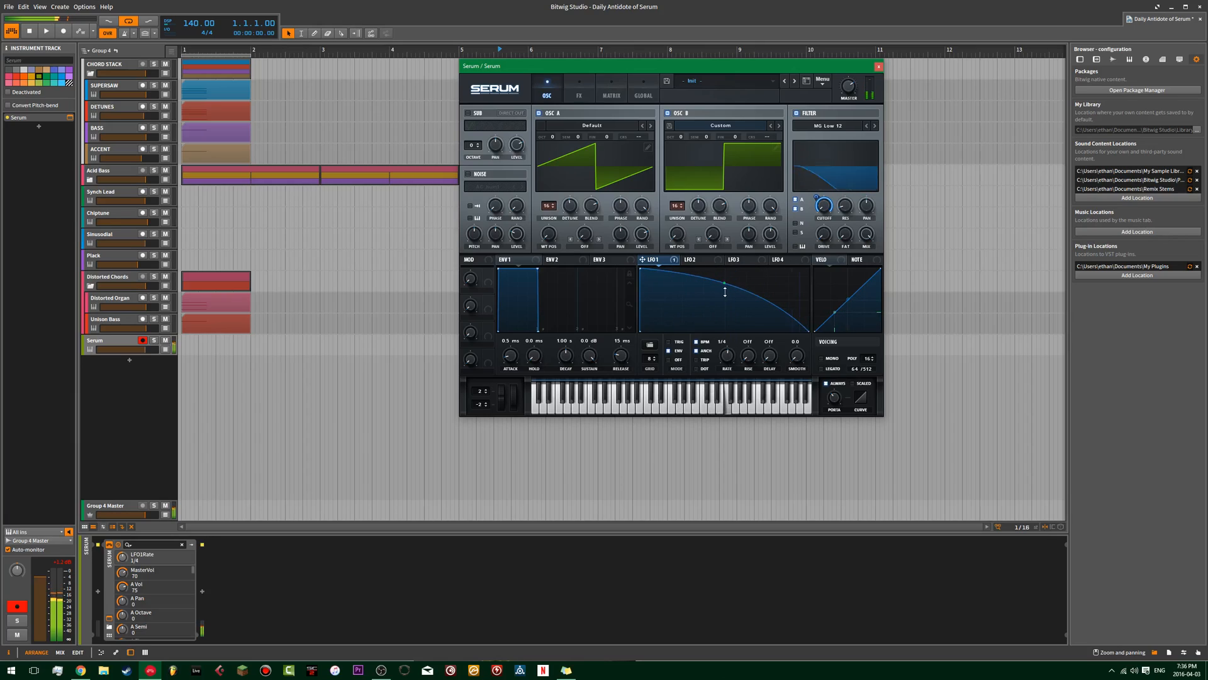
Examine the oscillator, filter and LFO settings of the Plack track's Serum patch for comparison, and close it.
{"action": "left_click", "coordinate": [103, 235]}
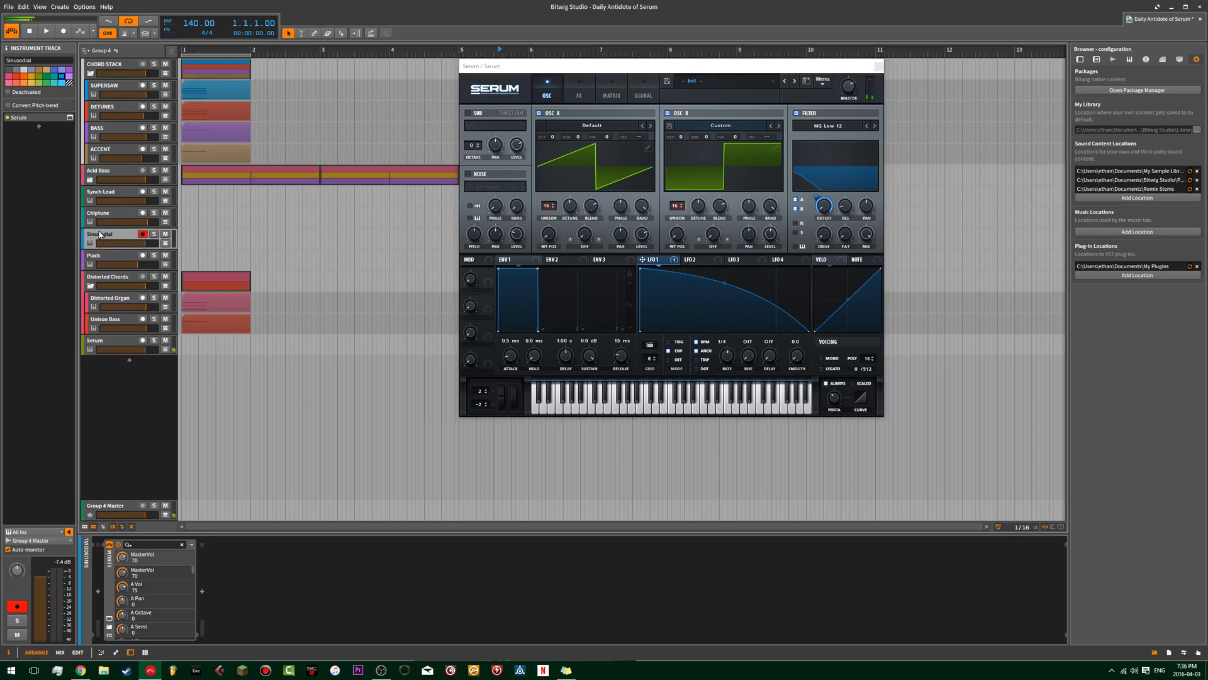
{"action": "left_click", "coordinate": [101, 261]}
{"action": "left_click", "coordinate": [70, 118]}
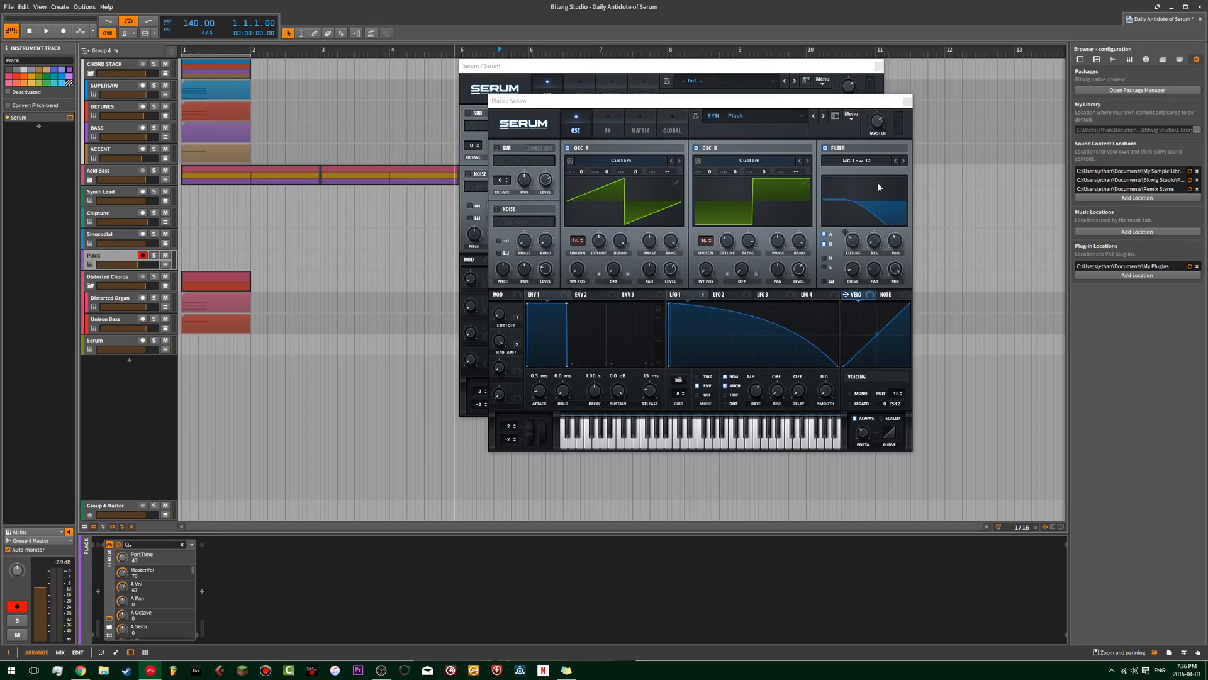
{"action": "left_click", "coordinate": [906, 102]}
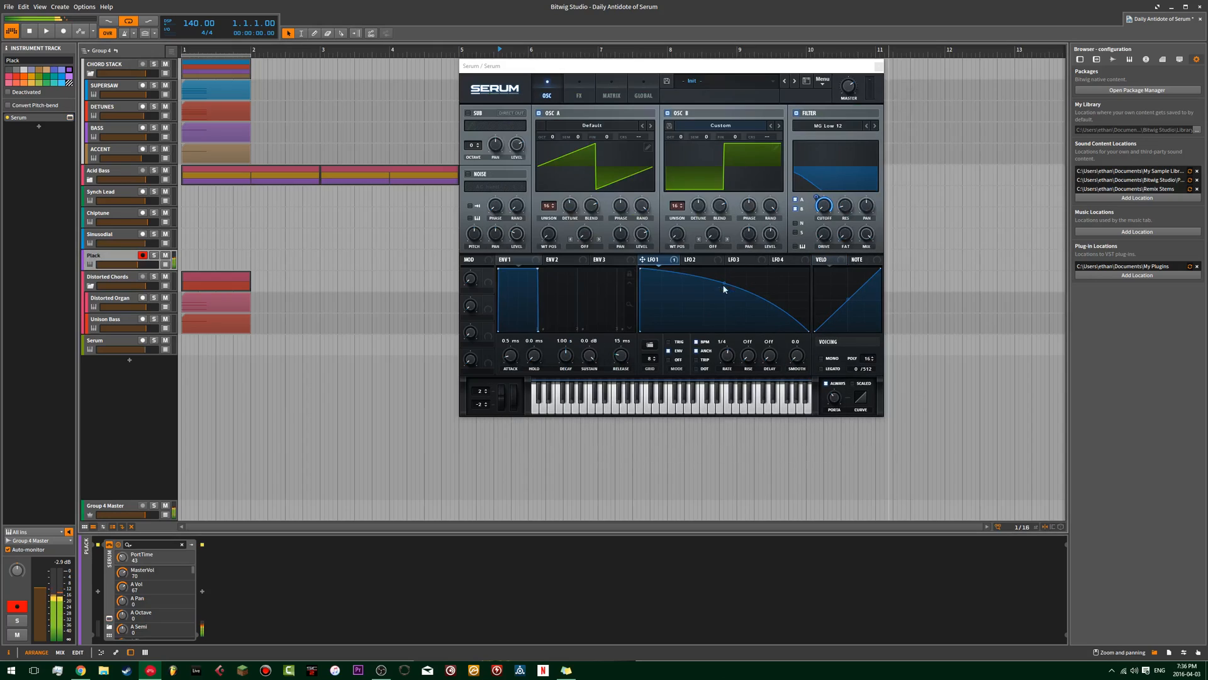
Arm the Serum track in place of the Plack track and set LFO 1's rate to 1/8.
{"action": "left_click", "coordinate": [142, 340]}
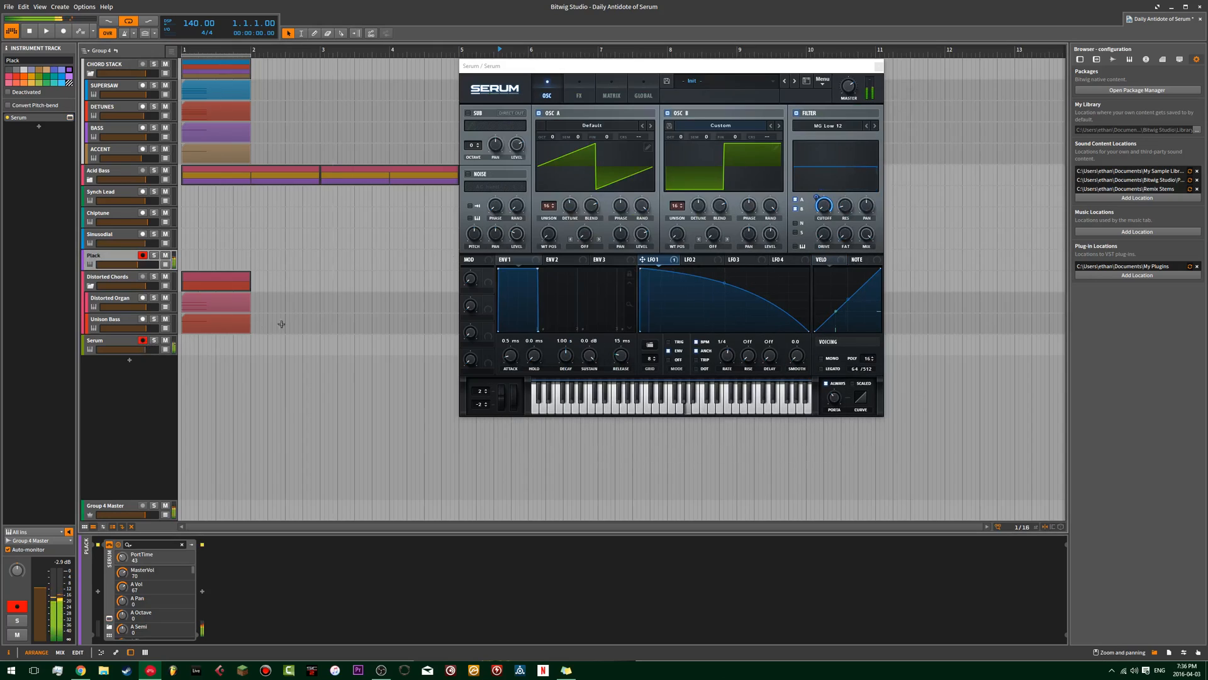
{"action": "left_click", "coordinate": [143, 255]}
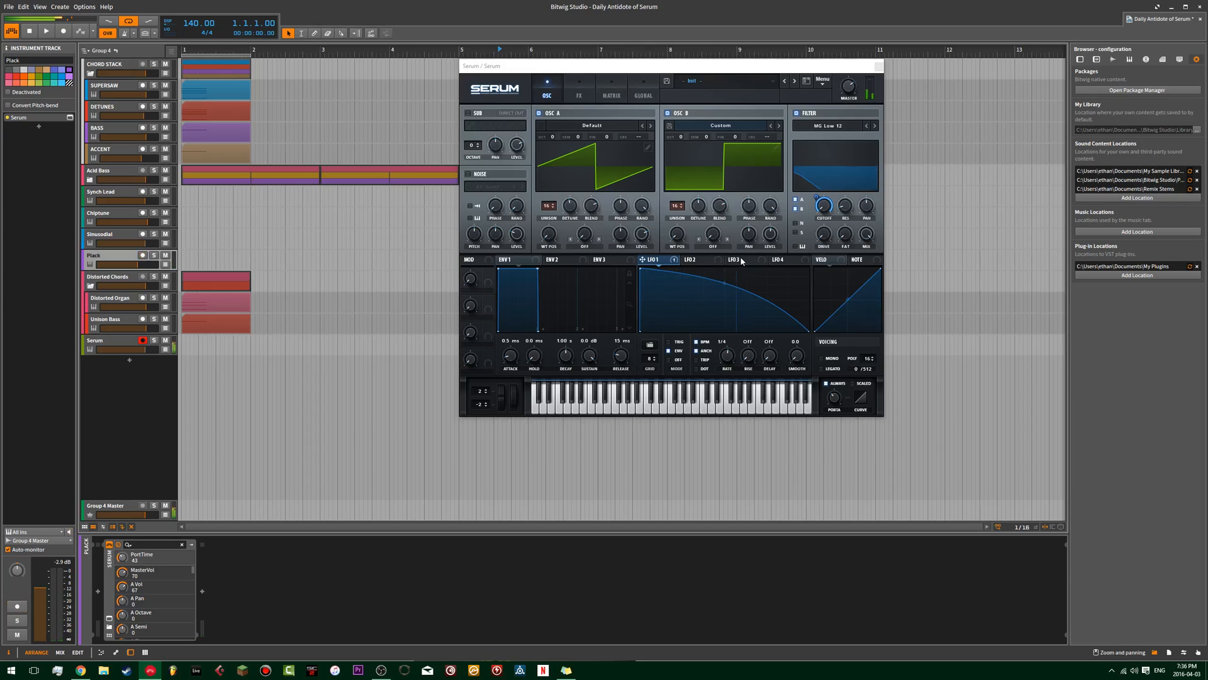
{"action": "left_click_drag", "start_coordinate": [731, 360], "coordinate": [732, 351]}
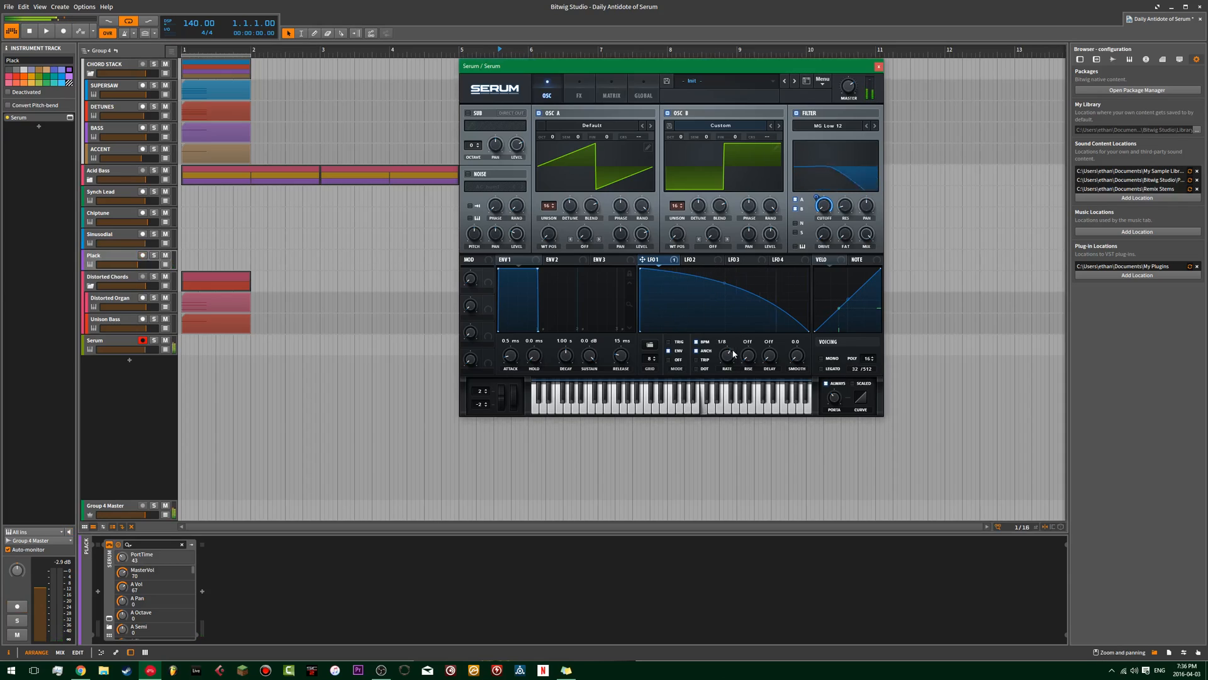
Adjust the patch's master volume and review its effects rack before returning to the oscillator view.
{"action": "left_click", "coordinate": [581, 95]}
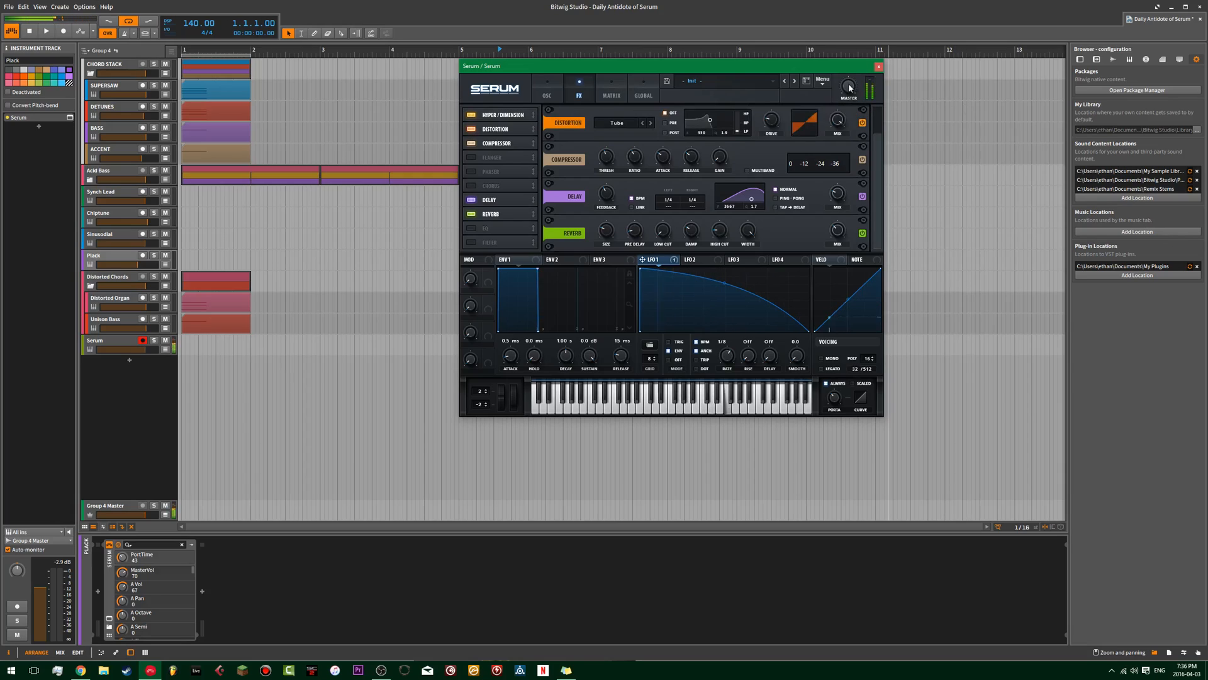
{"action": "left_click_drag", "start_coordinate": [849, 90], "coordinate": [851, 99]}
{"action": "scroll", "coordinate": [876, 109], "scroll_direction": "up", "scroll_amount": 1}
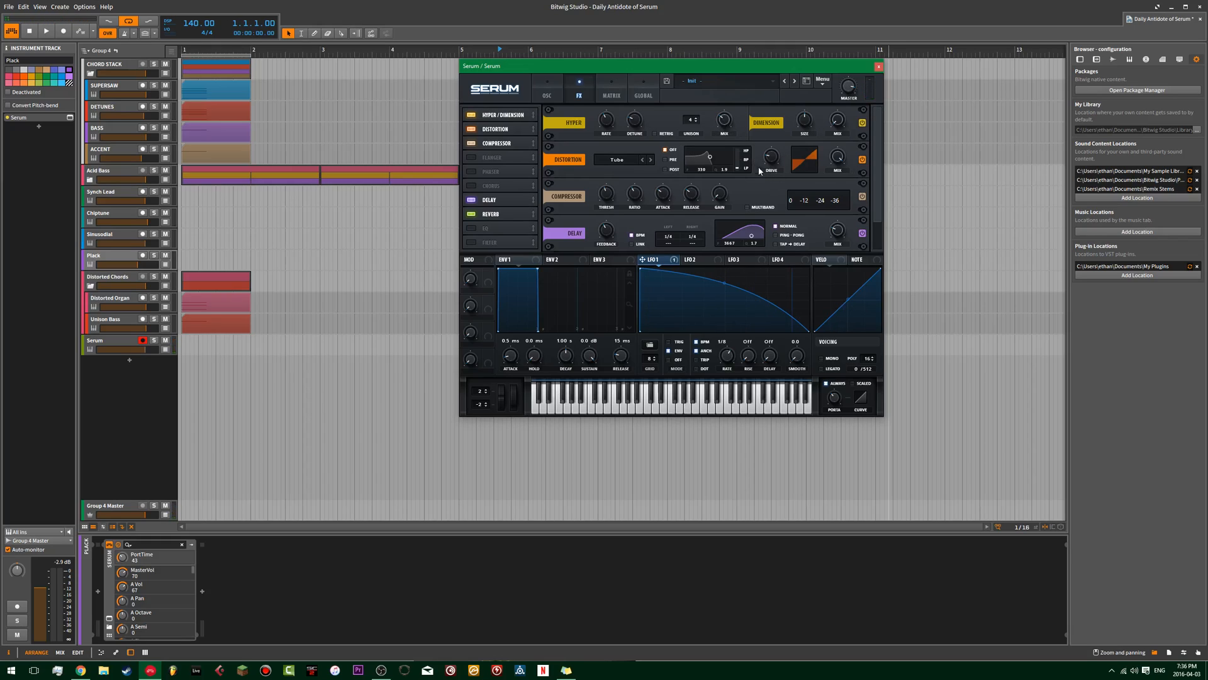
{"action": "scroll", "coordinate": [871, 160], "scroll_direction": "down", "scroll_amount": 1}
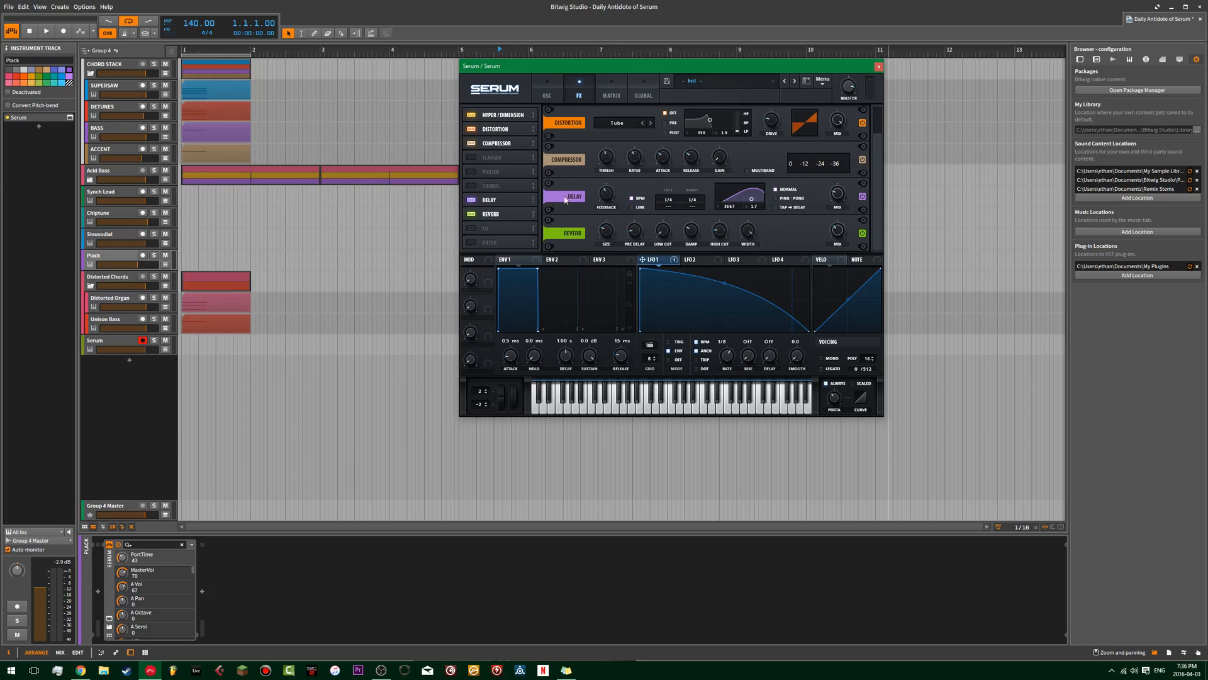
{"action": "left_click", "coordinate": [547, 92]}
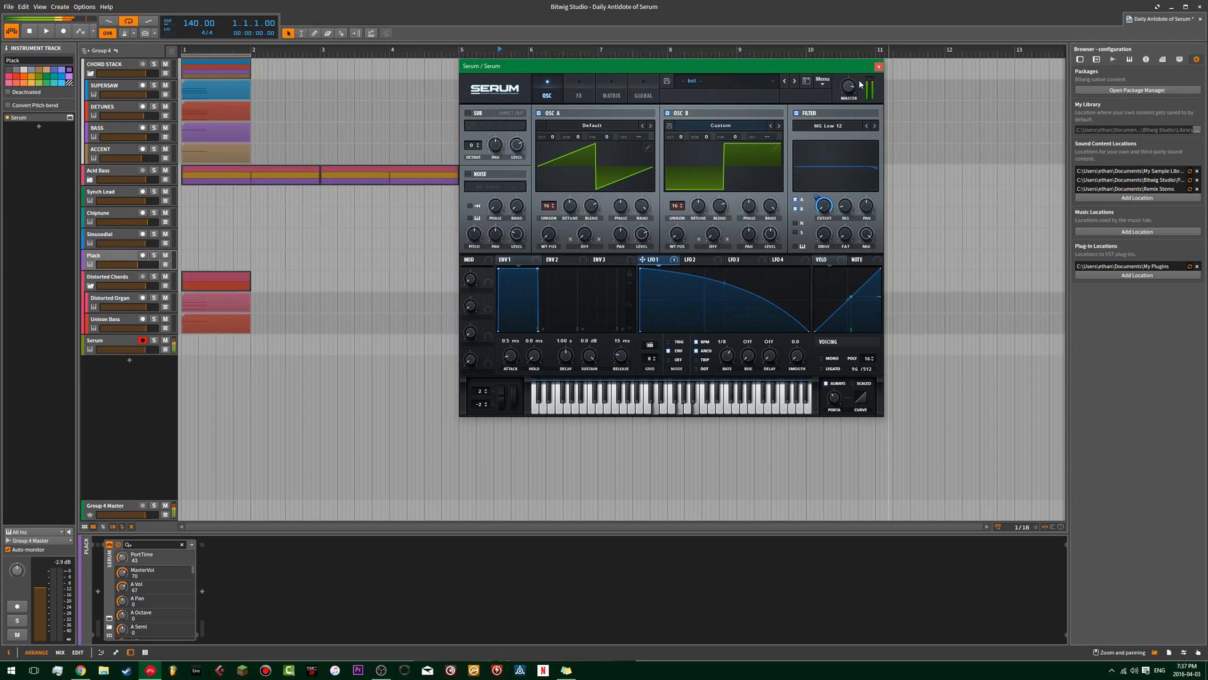
Close the Serum patch and add a new instrument track loaded with Massive.
{"action": "left_click", "coordinate": [879, 67]}
{"action": "double_click", "coordinate": [137, 395]}
{"action": "type", "text": "mass"}
{"action": "left_click", "coordinate": [522, 275]}
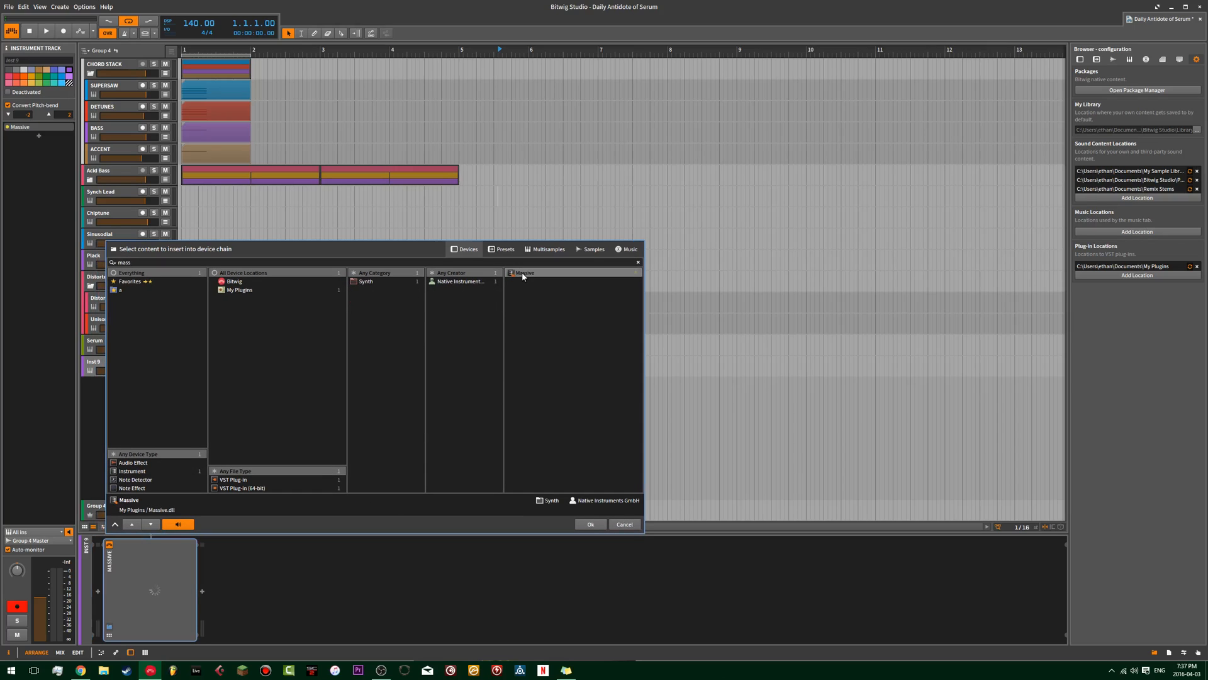
{"action": "left_click", "coordinate": [601, 524]}
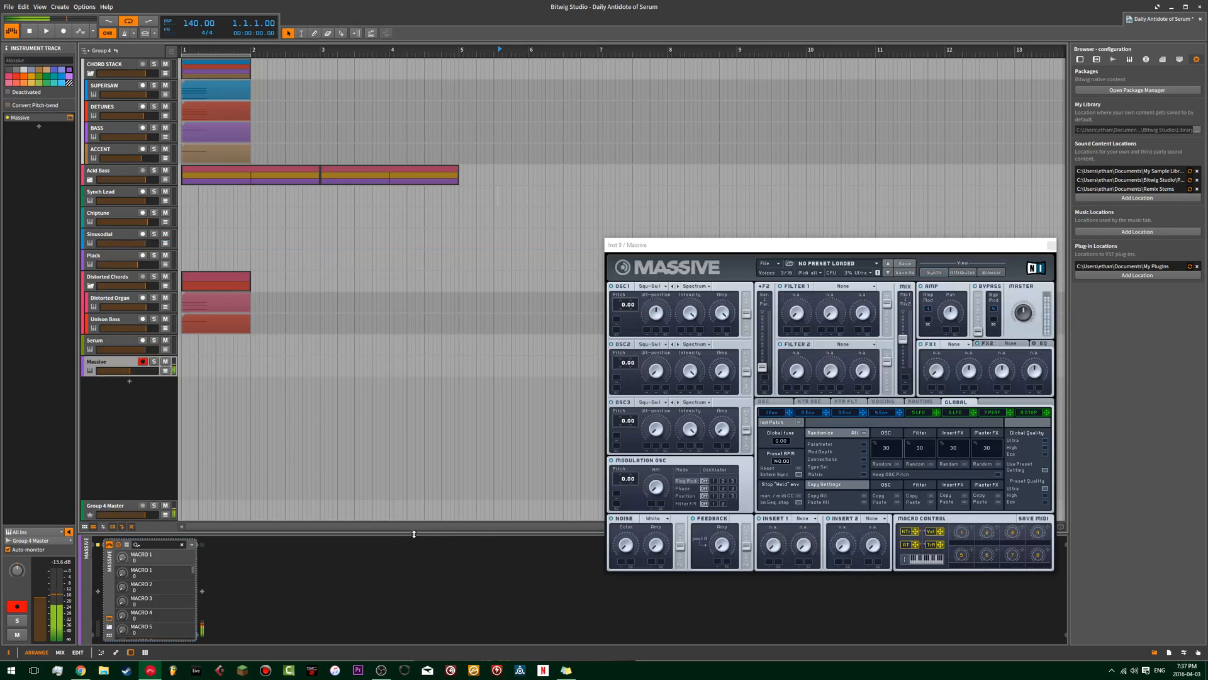
Set oscillator 1's wavetable position to 100, oscillator 2's wavetable position to 0, and oscillator 2's amp to 64.
{"action": "left_click_drag", "start_coordinate": [476, 214], "coordinate": [501, 97]}
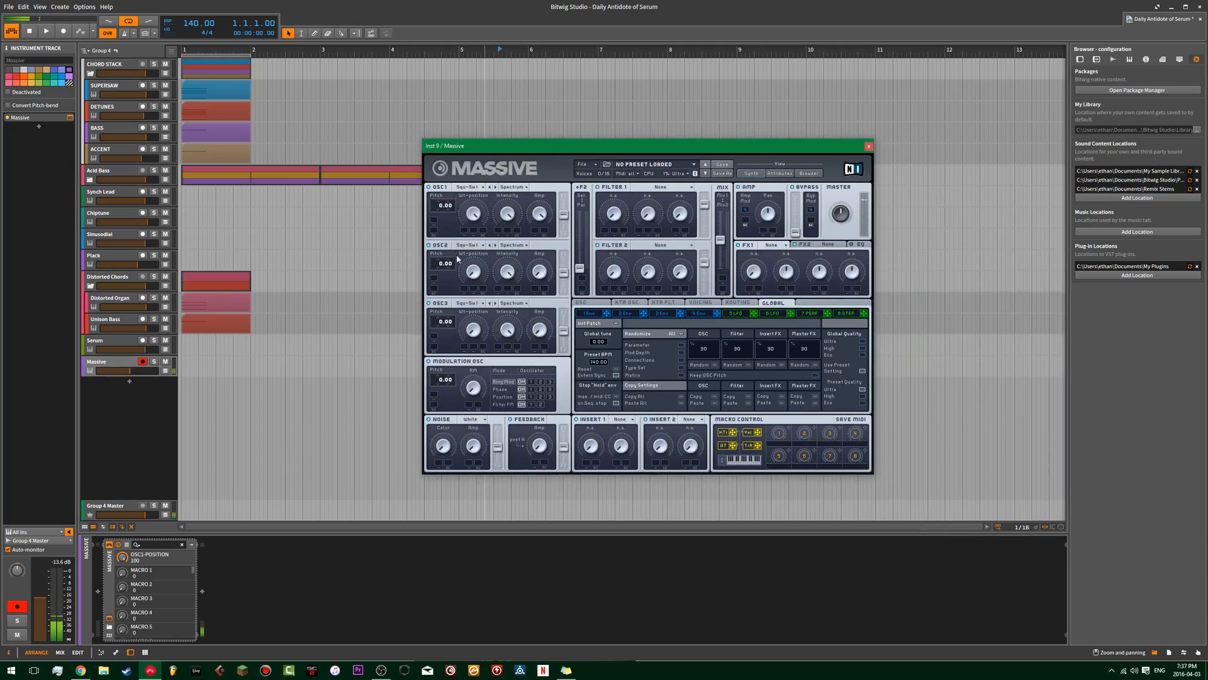
{"action": "left_click_drag", "start_coordinate": [476, 272], "coordinate": [484, 151]}
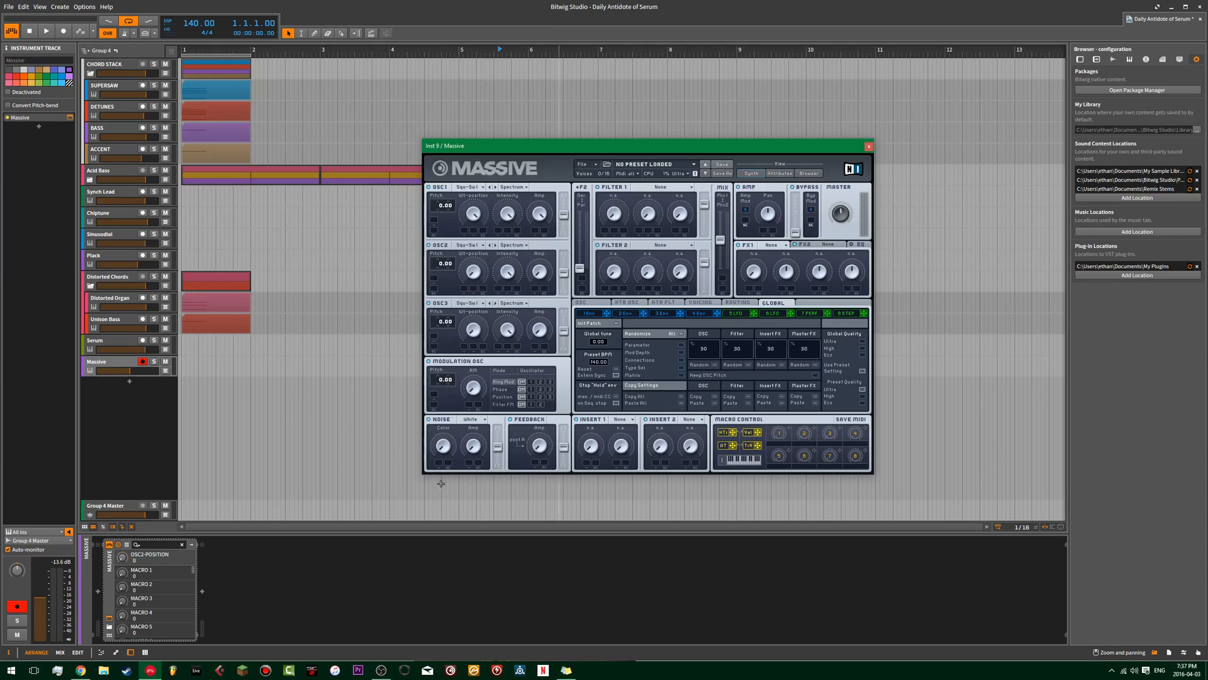
{"action": "left_click_drag", "start_coordinate": [545, 279], "coordinate": [562, 82]}
Set Massive's Filter 1 to Lowpass 2.
{"action": "left_click", "coordinate": [703, 315]}
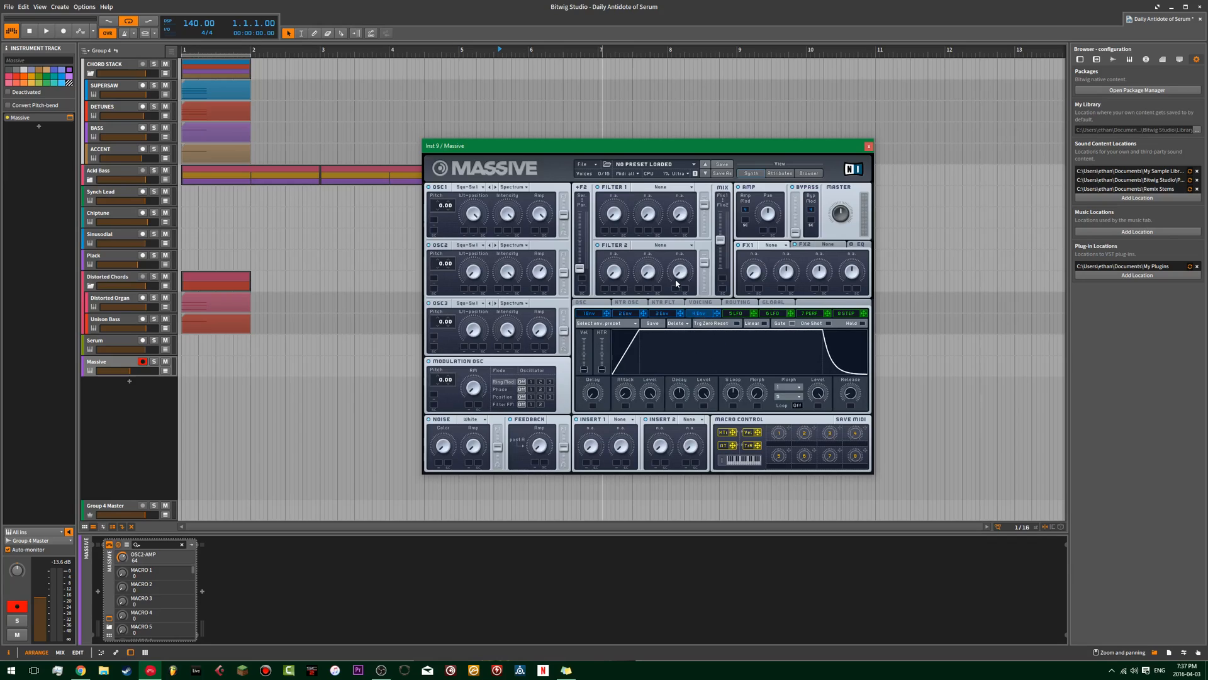
{"action": "left_click", "coordinate": [661, 187]}
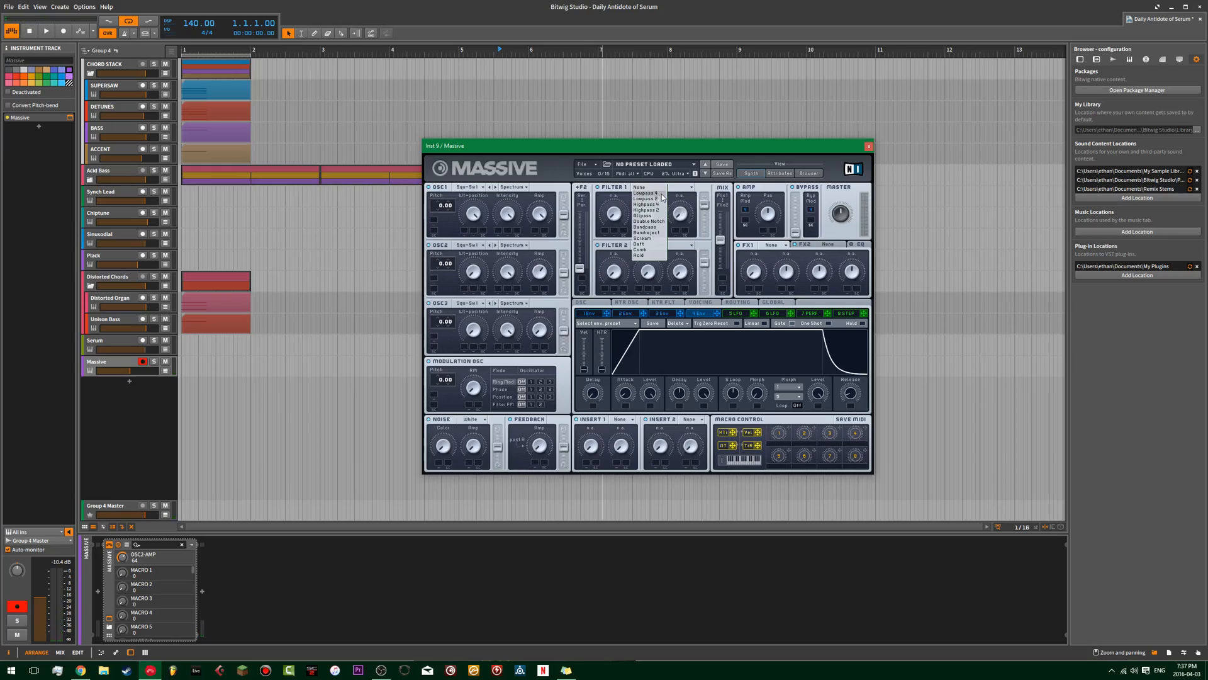
{"action": "left_click", "coordinate": [647, 199]}
Add envelope modulation of 12.00 semitones to the pitch of oscillators 1 and 2.
{"action": "left_click", "coordinate": [598, 315]}
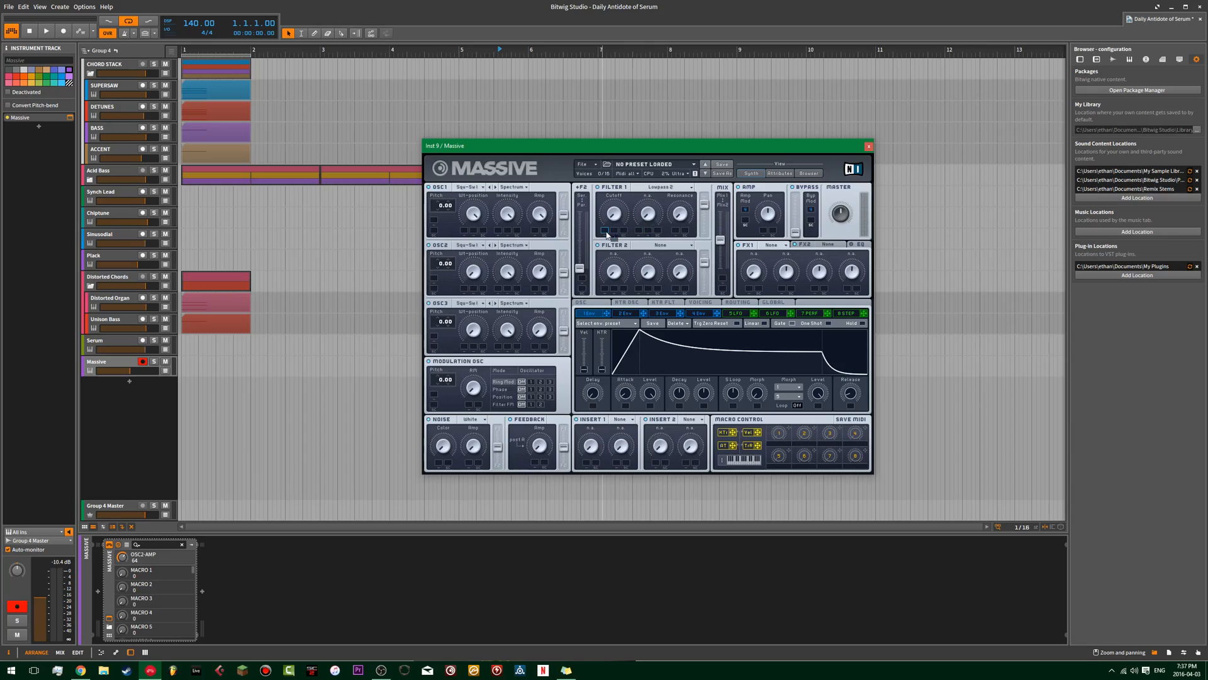
{"action": "left_click", "coordinate": [631, 314]}
{"action": "left_click_drag", "start_coordinate": [456, 212], "coordinate": [446, 227]}
{"action": "left_click_drag", "start_coordinate": [498, 243], "coordinate": [599, 215]}
{"action": "left_click_drag", "start_coordinate": [439, 214], "coordinate": [435, 271]}
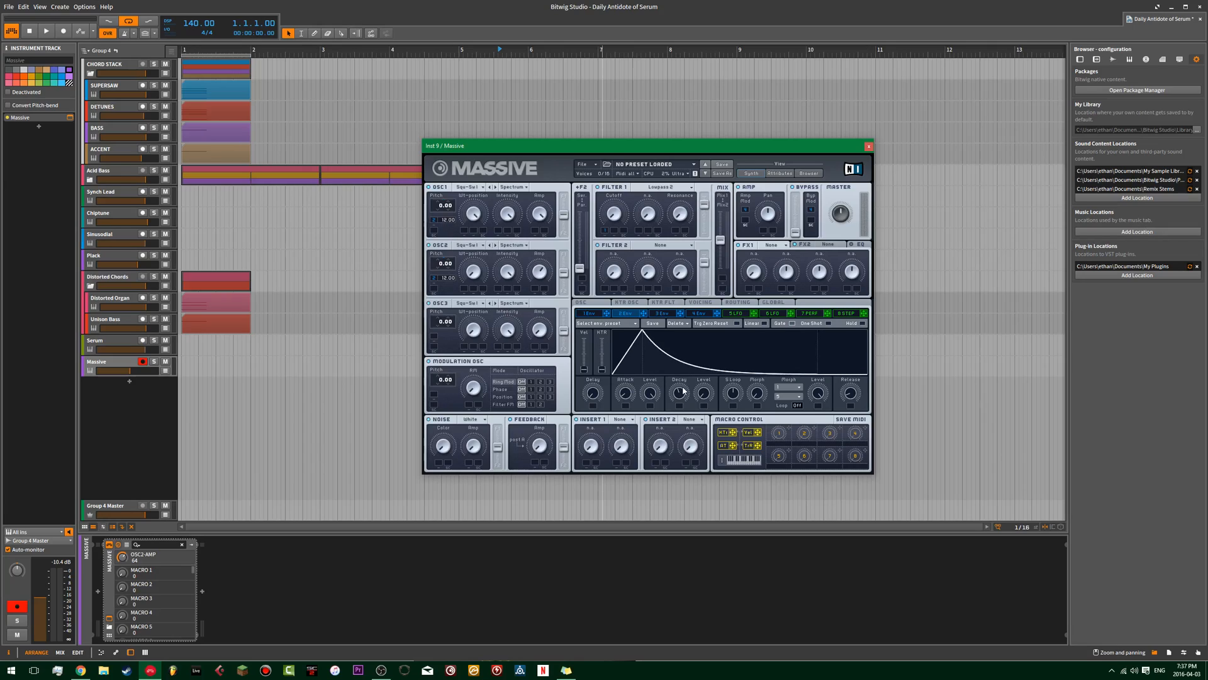
Shorten the envelope's decay to give the sound a quick pluck shape.
{"action": "left_click_drag", "start_coordinate": [682, 390], "coordinate": [629, 389]}
{"action": "left_click_drag", "start_coordinate": [679, 392], "coordinate": [632, 344]}
{"action": "mouse_move", "coordinate": [680, 392]}
{"action": "left_mouse_down"}
{"action": "mouse_move", "coordinate": [706, 382]}
{"action": "mouse_move", "coordinate": [671, 387]}
{"action": "left_mouse_up"}
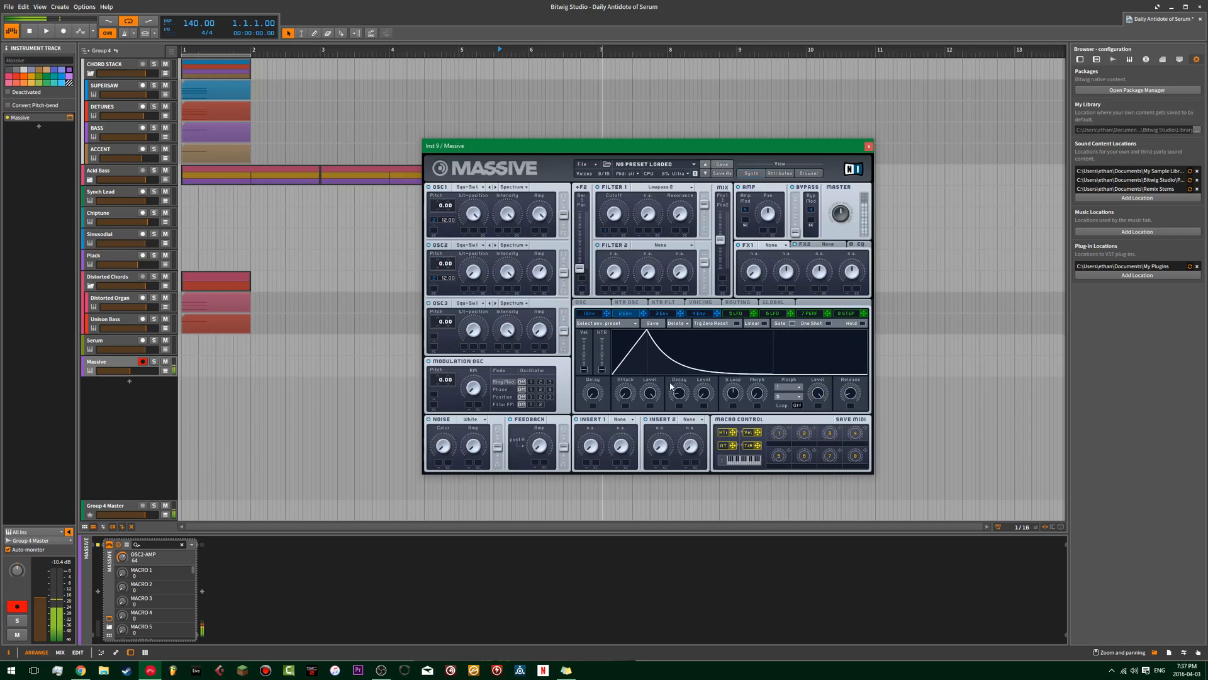
{"action": "left_click", "coordinate": [775, 246]}
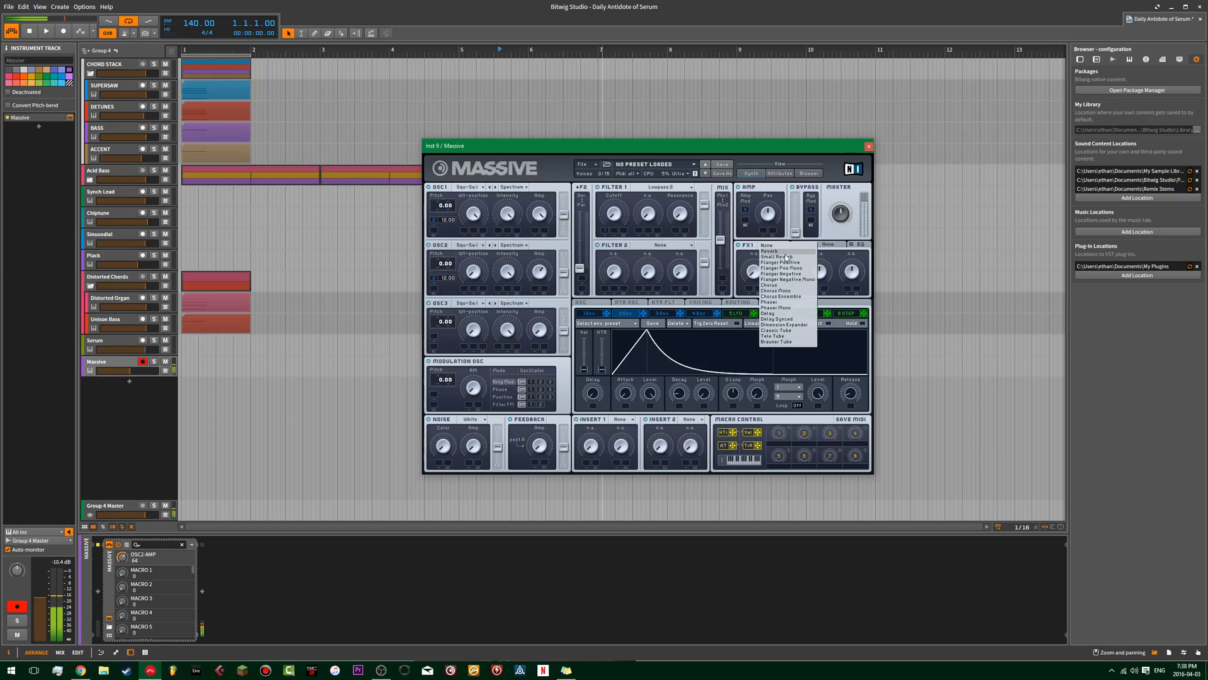
{"action": "left_click", "coordinate": [620, 420]}
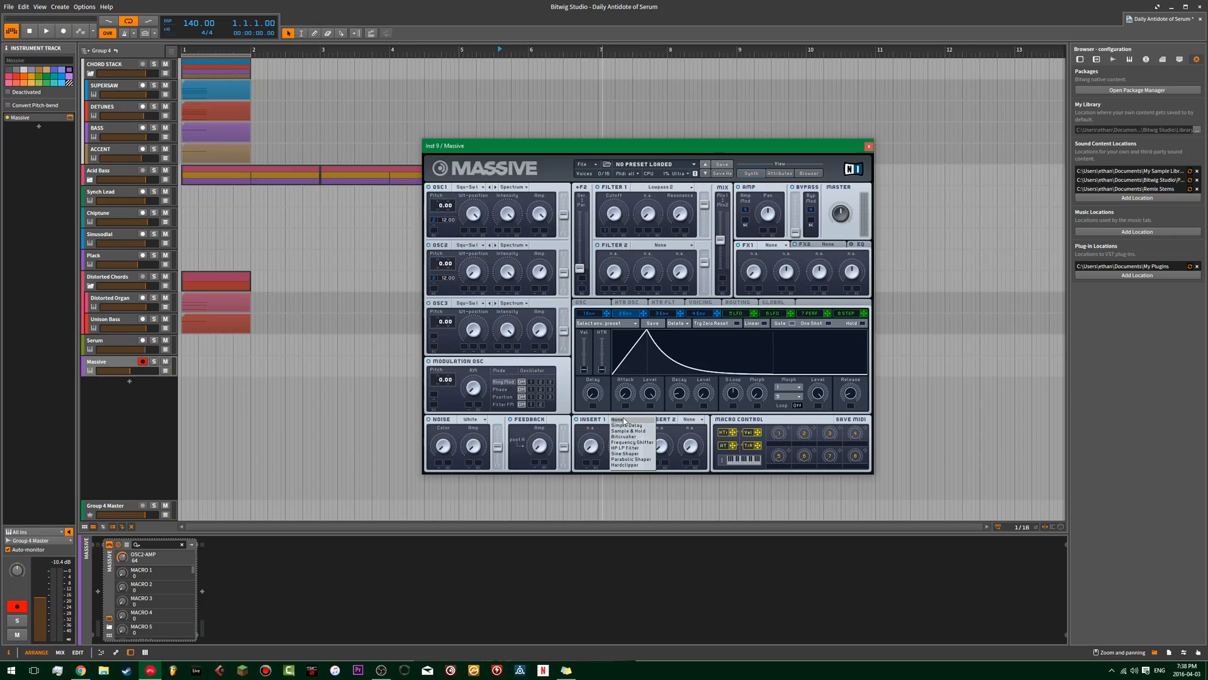
{"action": "left_click", "coordinate": [624, 420]}
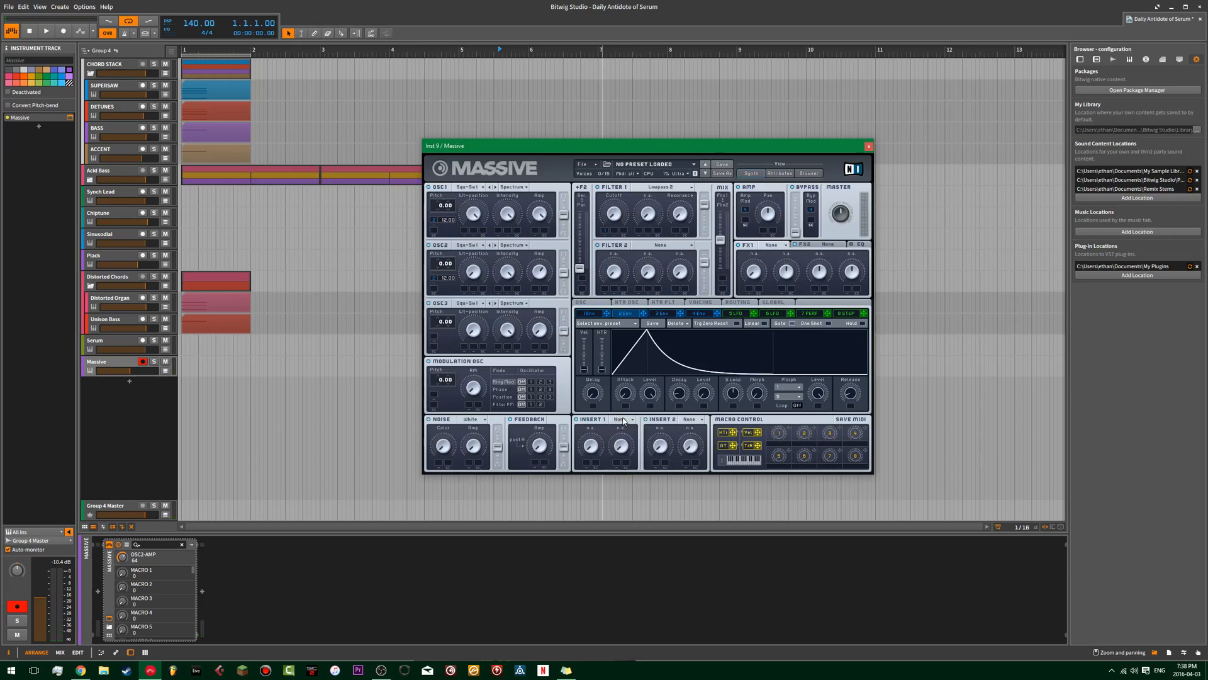
Load Classic Tube as the FX1 effect after trying Tele Tube, and set its drive to 18.
{"action": "left_click", "coordinate": [771, 247]}
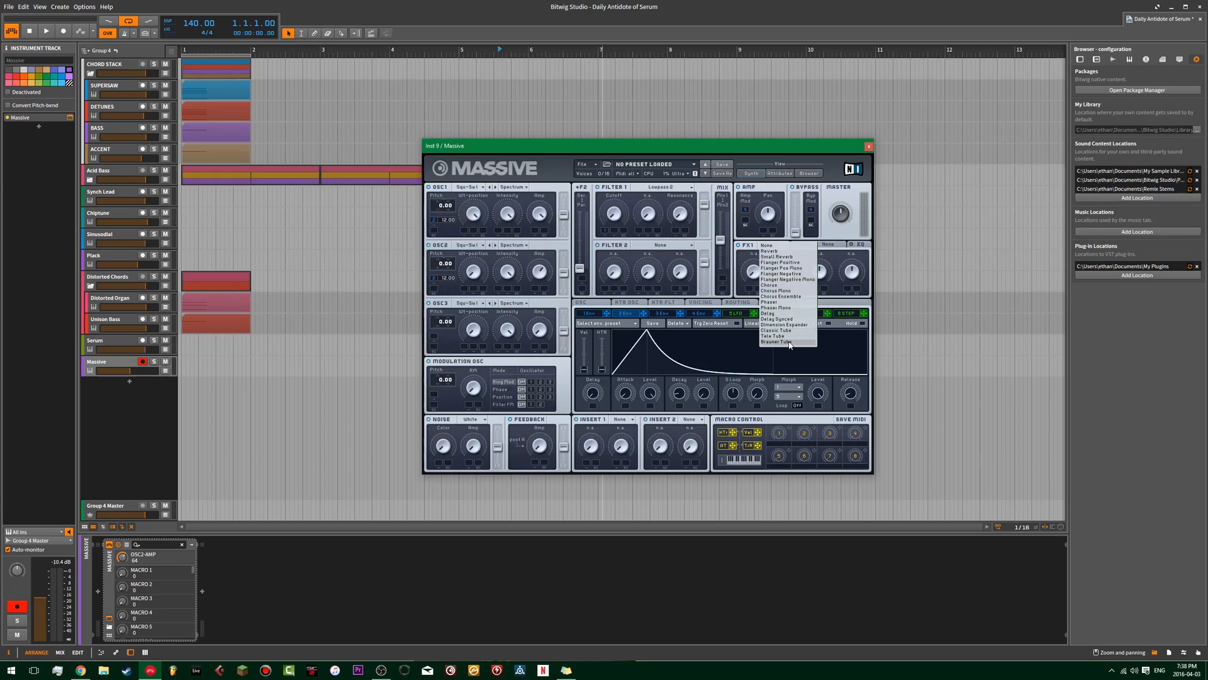
{"action": "left_click", "coordinate": [780, 336]}
{"action": "left_click", "coordinate": [772, 246]}
{"action": "left_click", "coordinate": [780, 331]}
{"action": "left_click_drag", "start_coordinate": [792, 272], "coordinate": [788, 288]}
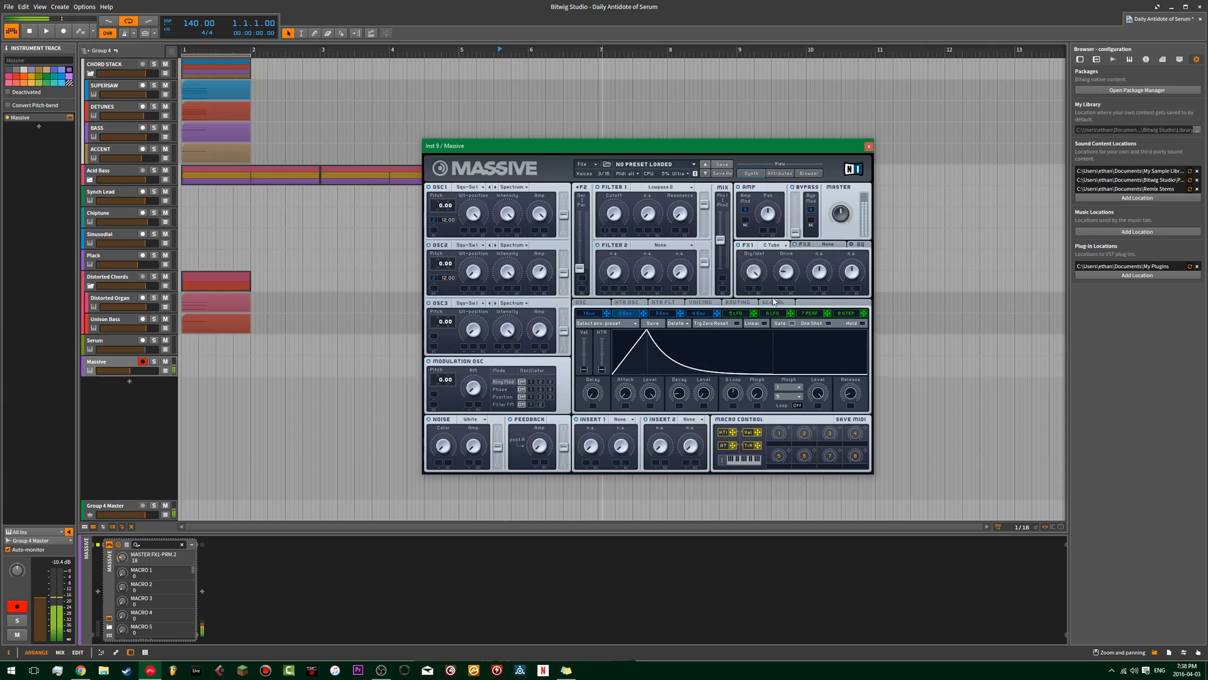
Load Dimension Expander as the FX2 effect, reduce its size, and set its dry/wet to 25.
{"action": "left_click", "coordinate": [829, 245]}
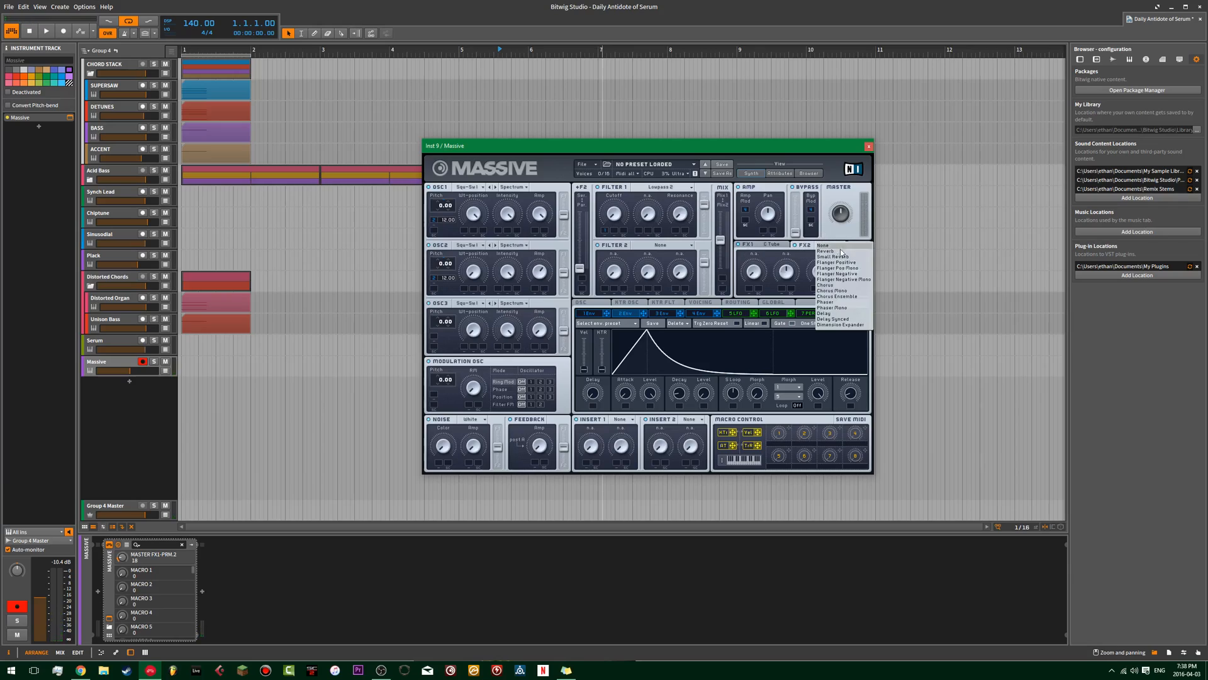
{"action": "left_click", "coordinate": [851, 325]}
{"action": "left_click_drag", "start_coordinate": [754, 274], "coordinate": [763, 213]}
{"action": "left_click_drag", "start_coordinate": [786, 270], "coordinate": [756, 270]}
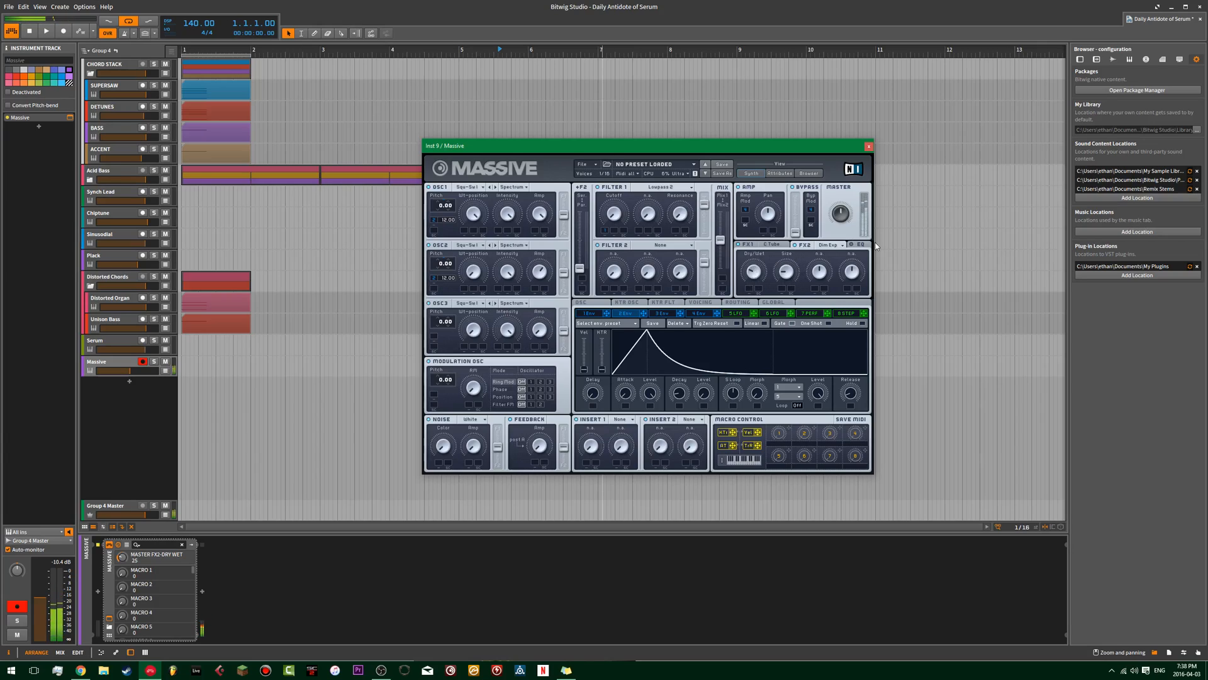
Enable the unison pitch and pan spreads in the voicing settings, with pan at -99 and a very slight pitch spread.
{"action": "left_click", "coordinate": [701, 303]}
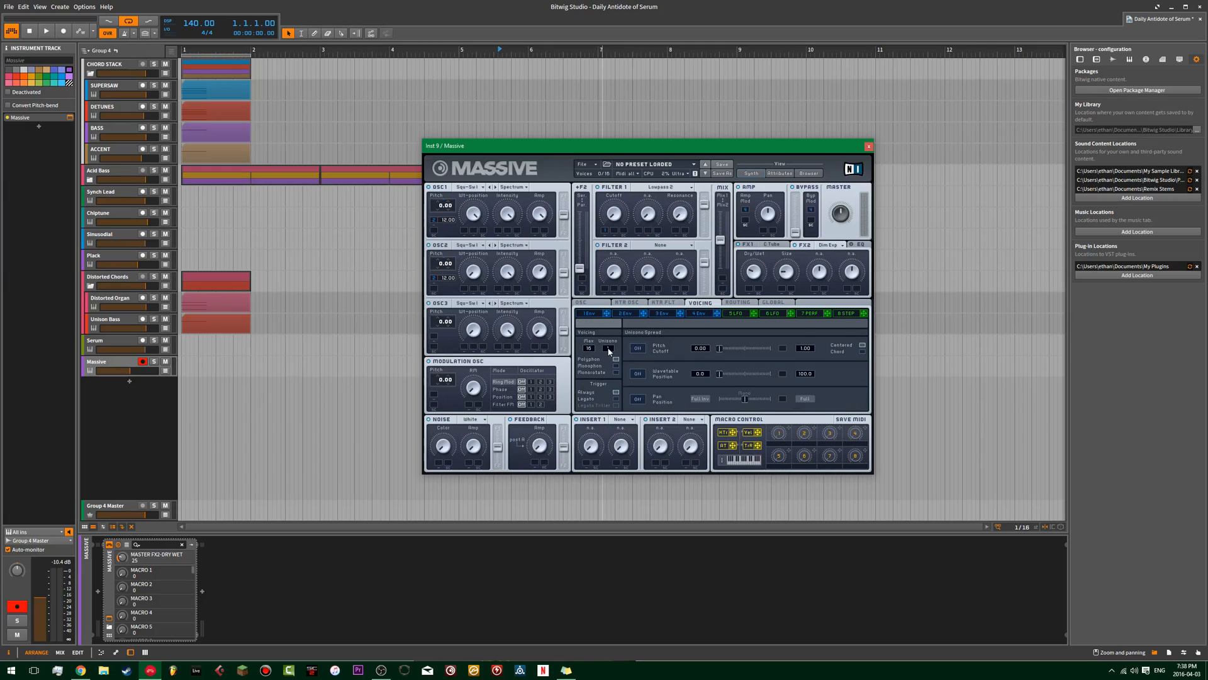
{"action": "left_click", "coordinate": [638, 348]}
{"action": "left_click", "coordinate": [638, 399]}
{"action": "left_click", "coordinate": [698, 400]}
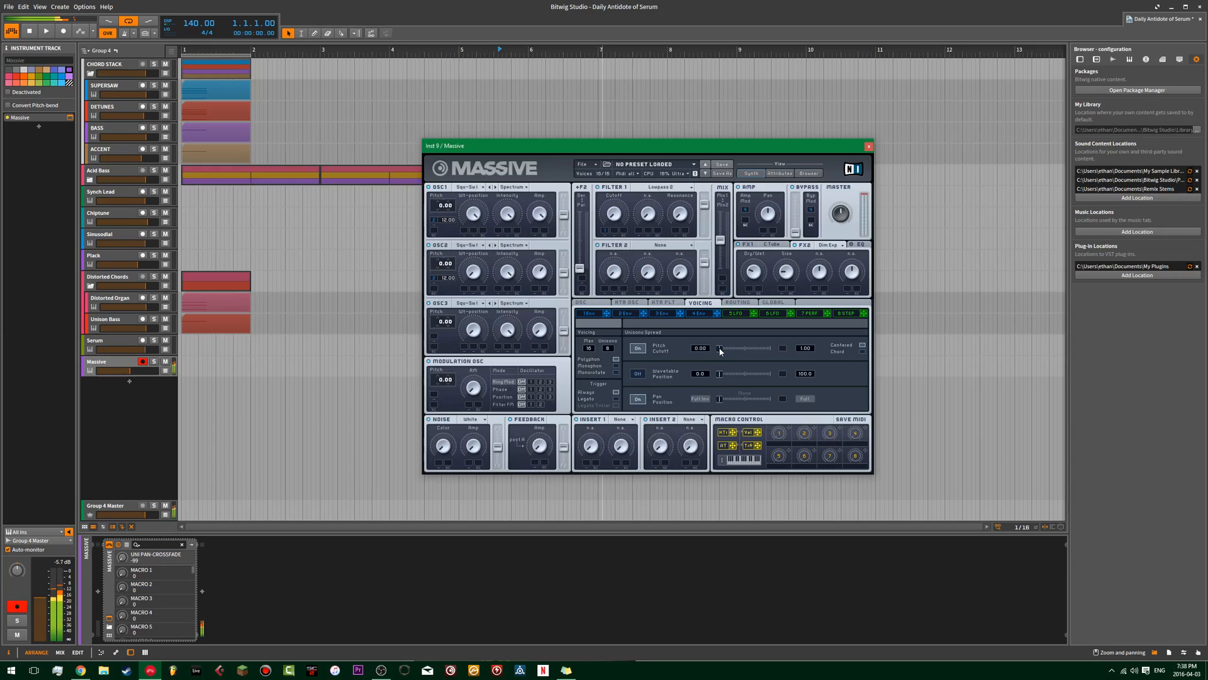
{"action": "left_click_drag", "start_coordinate": [720, 349], "coordinate": [723, 346]}
Set Massive's master volume to 40 and compare its level against the Serum track.
{"action": "left_click", "coordinate": [840, 217]}
{"action": "left_click", "coordinate": [113, 344]}
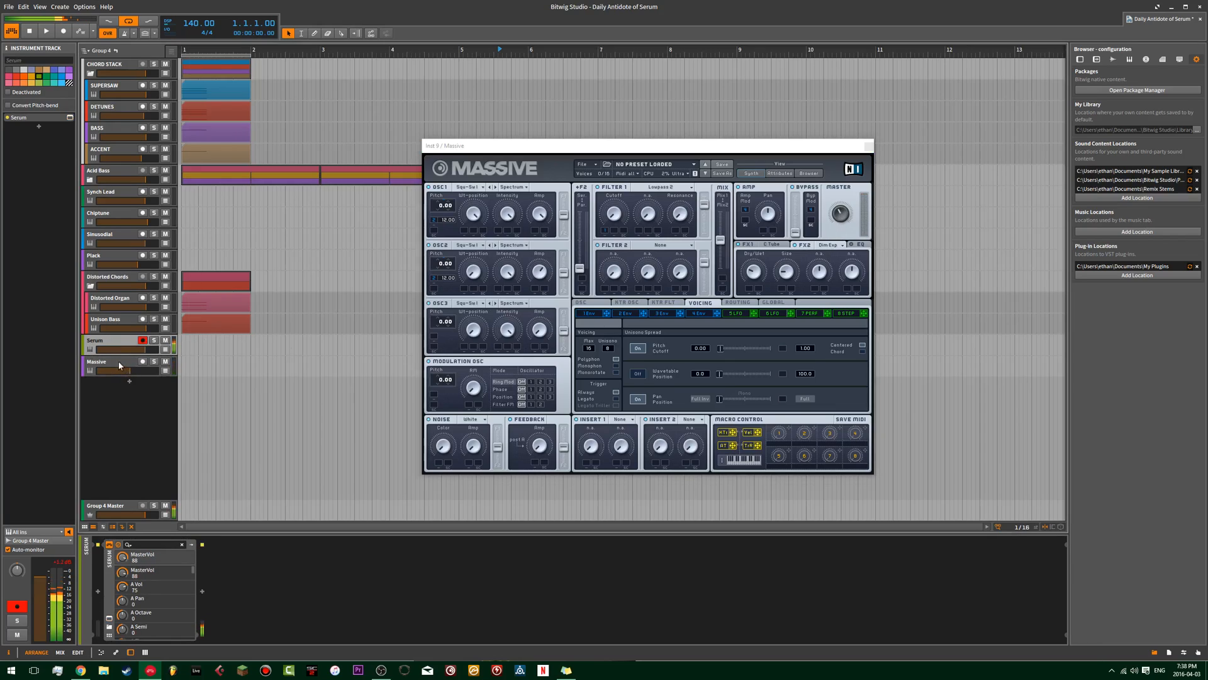
{"action": "left_click", "coordinate": [119, 361]}
Lower the sustain level of Massive's second envelope and shorten its decay.
{"action": "left_click", "coordinate": [605, 317]}
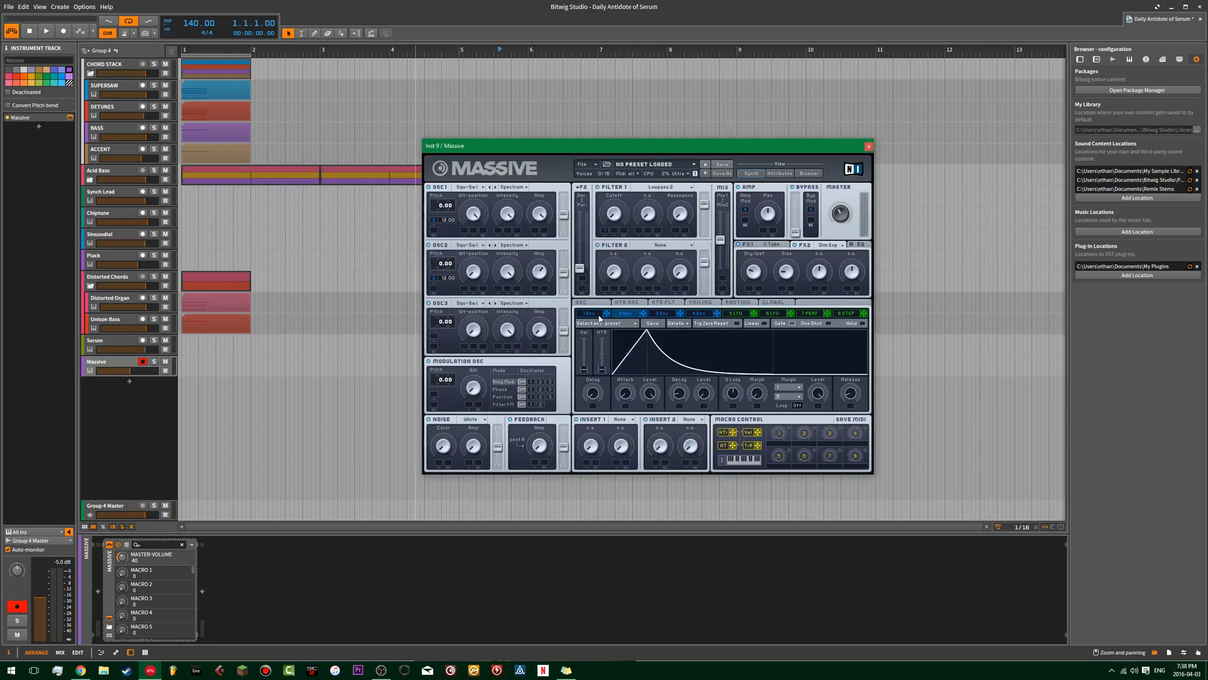
{"action": "left_click", "coordinate": [625, 315]}
{"action": "left_click_drag", "start_coordinate": [705, 393], "coordinate": [704, 434]}
{"action": "left_click_drag", "start_coordinate": [681, 385], "coordinate": [686, 391]}
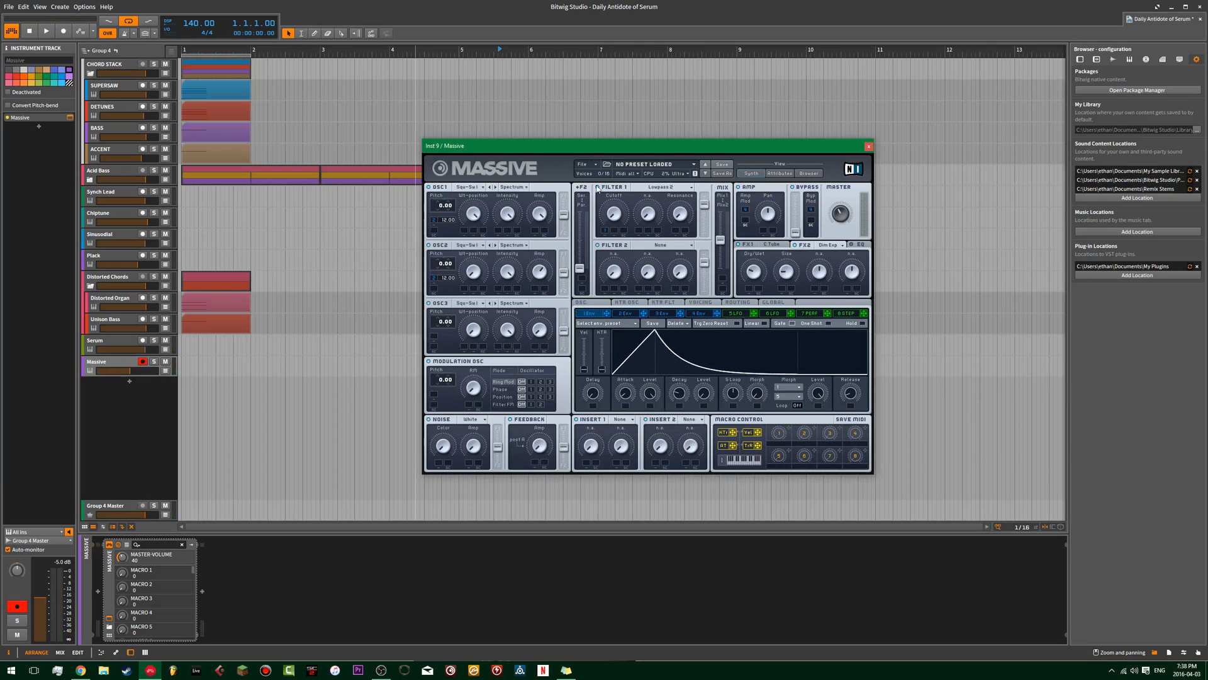
Route the sound fully through Filter 1 by moving the filter mix to Filter 1, raising its output to 100 and lowering Filter 2's output.
{"action": "left_click_drag", "start_coordinate": [580, 267], "coordinate": [580, 211]}
{"action": "left_click_drag", "start_coordinate": [705, 263], "coordinate": [699, 307]}
{"action": "left_click_drag", "start_coordinate": [724, 233], "coordinate": [723, 208]}
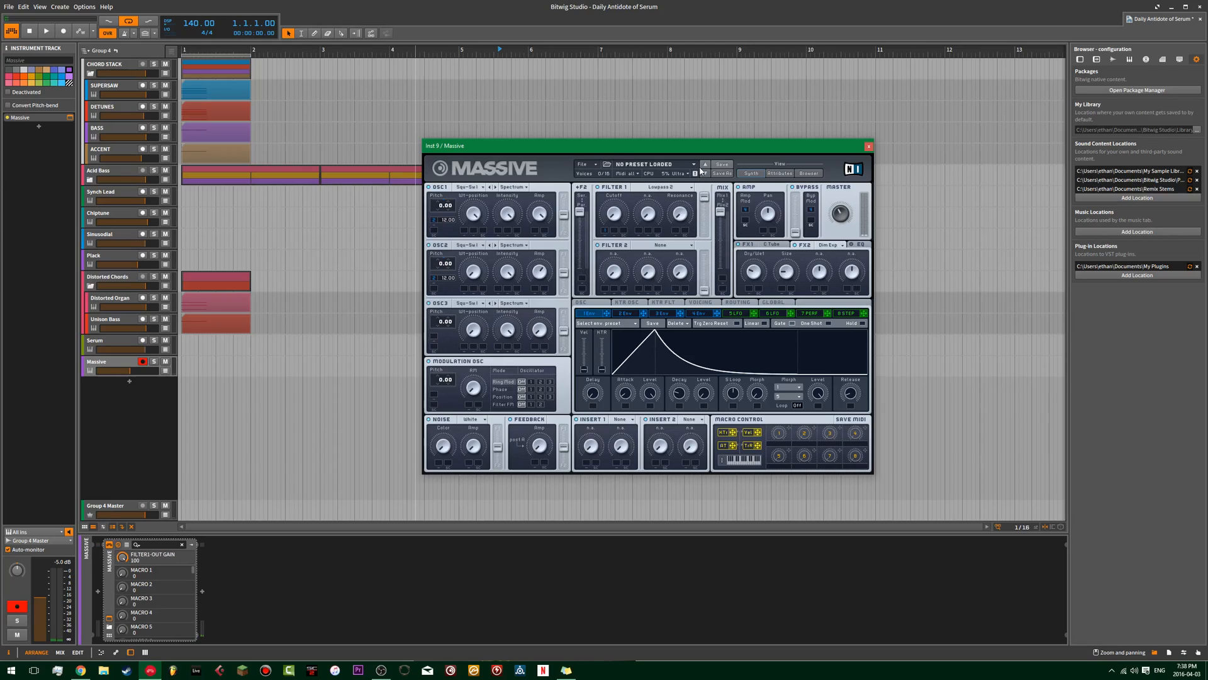
Bring Filter 1's cutoff to 0 with upward envelope modulation and adjust the modulating envelope's curve.
{"action": "left_click_drag", "start_coordinate": [606, 232], "coordinate": [608, 202]}
{"action": "left_click_drag", "start_coordinate": [667, 343], "coordinate": [736, 365]}
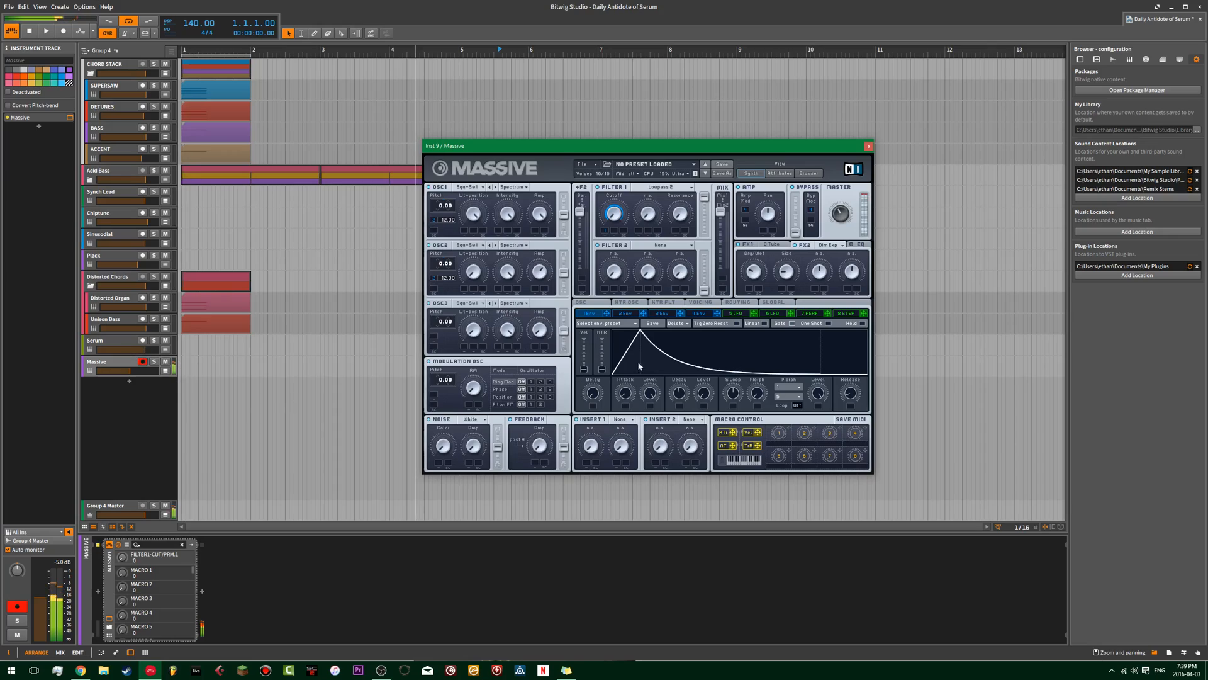
Set Massive's master volume to 31 and compare the Serum and Massive tracks in turn.
{"action": "left_click", "coordinate": [845, 224]}
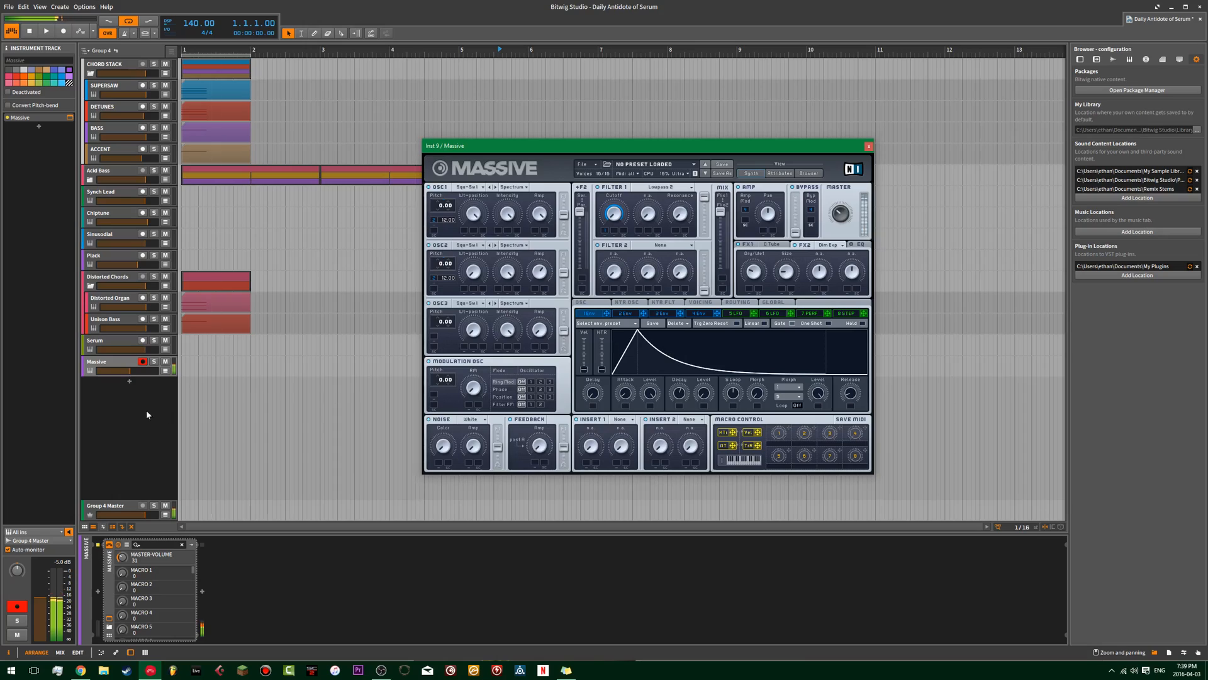
{"action": "left_click", "coordinate": [115, 340]}
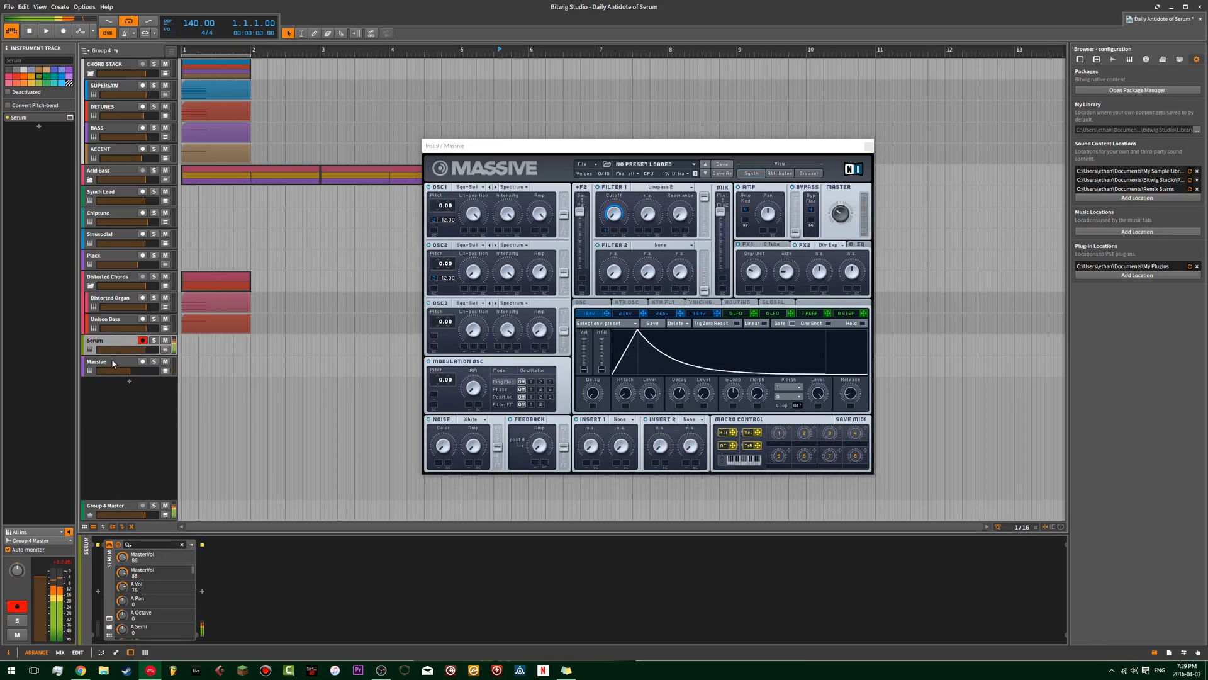
{"action": "left_click", "coordinate": [113, 362]}
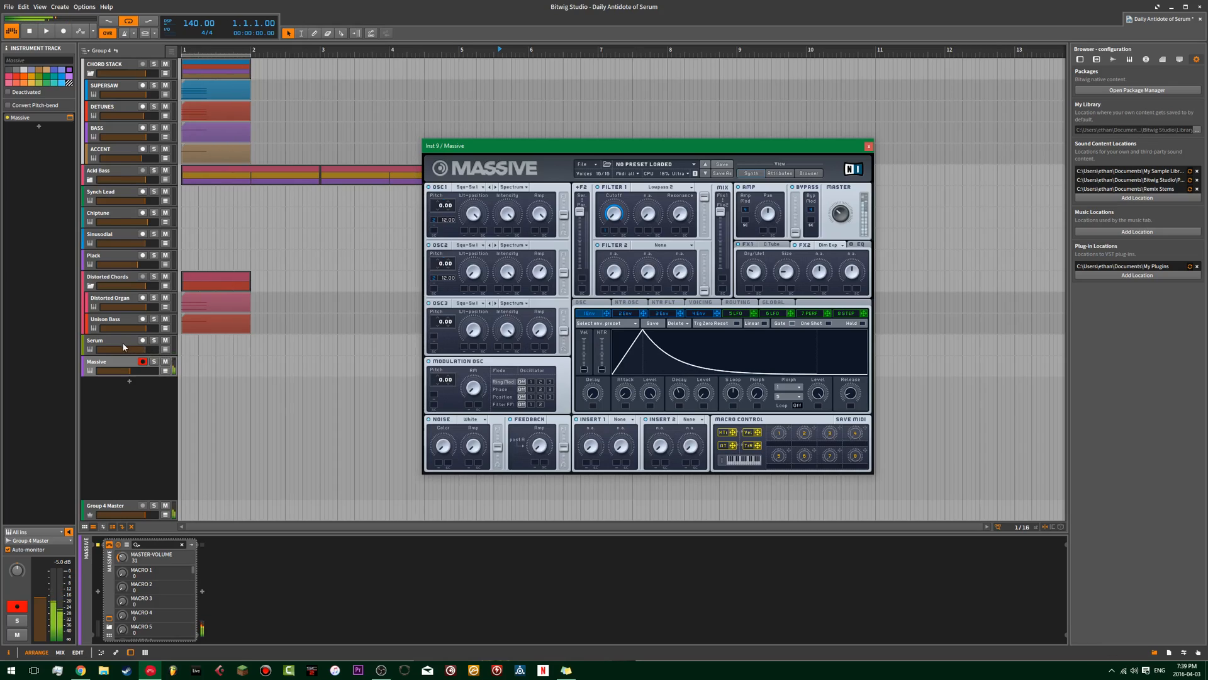
{"action": "left_click", "coordinate": [126, 342]}
{"action": "left_click", "coordinate": [112, 366]}
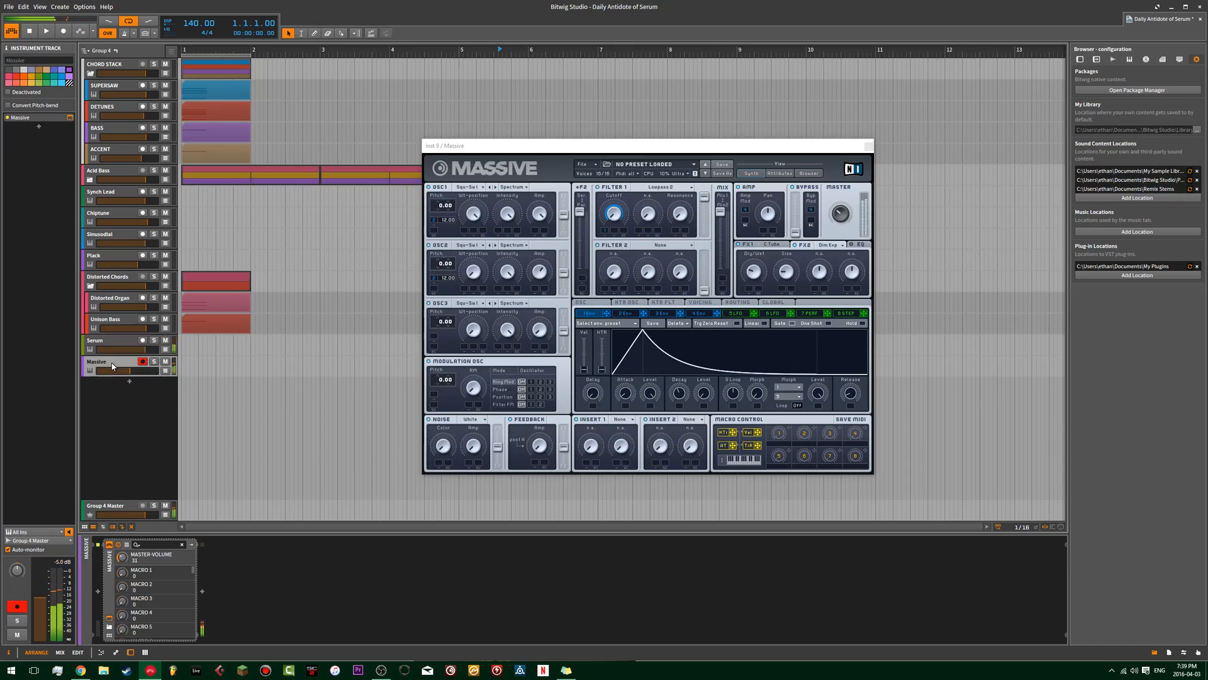
Set OSC1's amp to 73 in Massive and recheck the sound against the Serum track.
{"action": "left_click", "coordinate": [539, 247]}
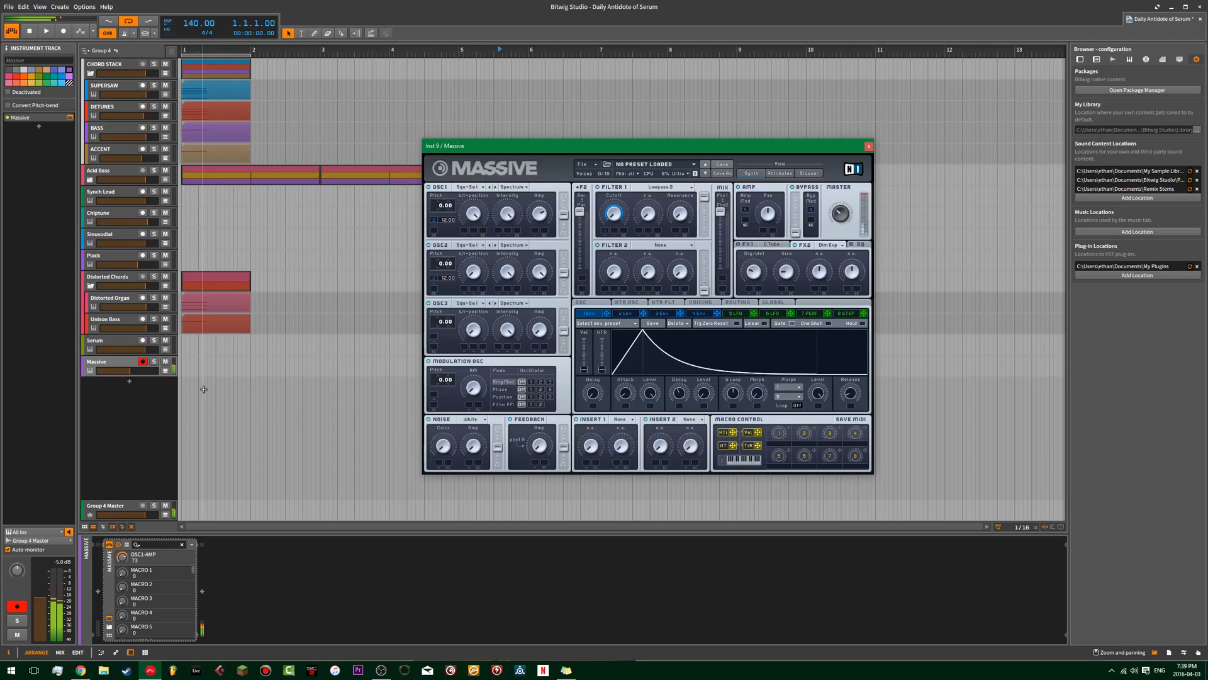
{"action": "left_click", "coordinate": [108, 360]}
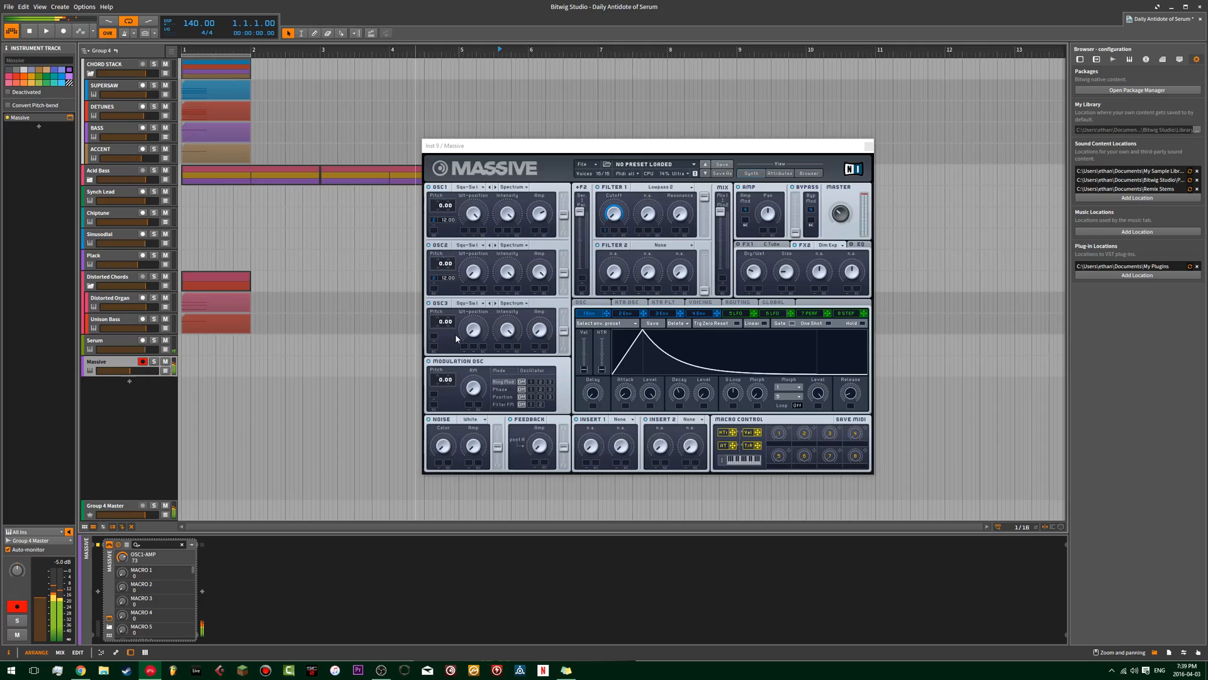
Set the pitch modulation amount of OSC1 and OSC2 to 24.00 and compare the result with the Serum track.
{"action": "left_click", "coordinate": [632, 314]}
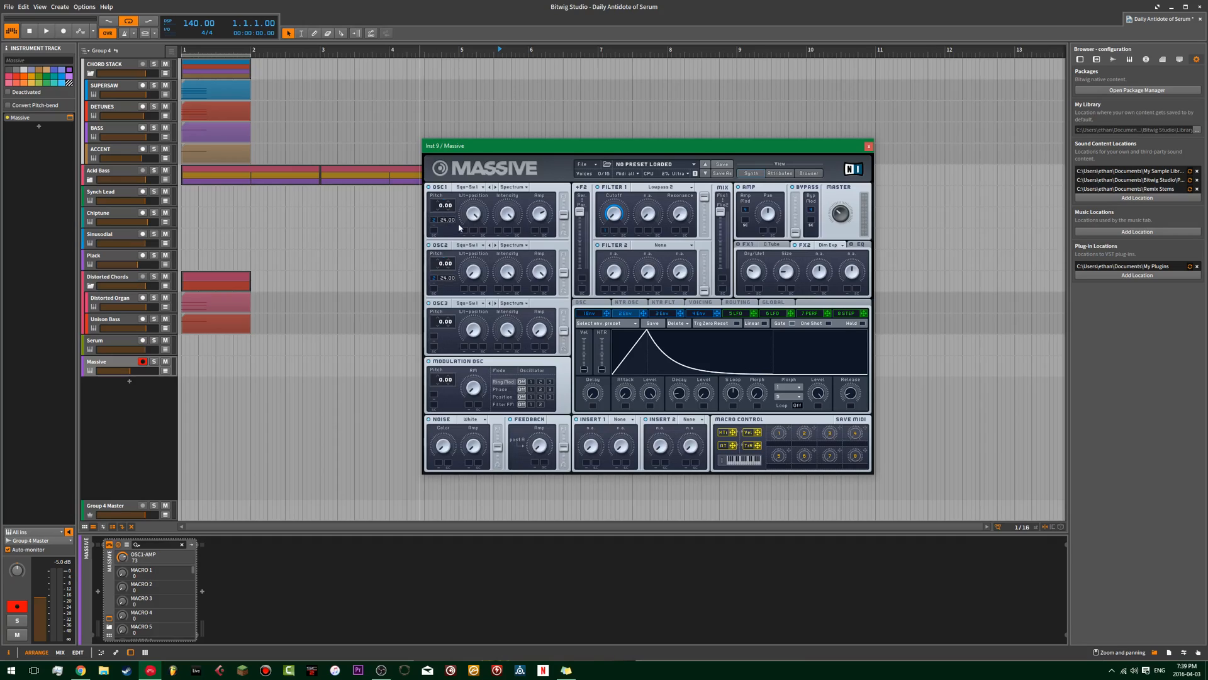
{"action": "left_click", "coordinate": [117, 342]}
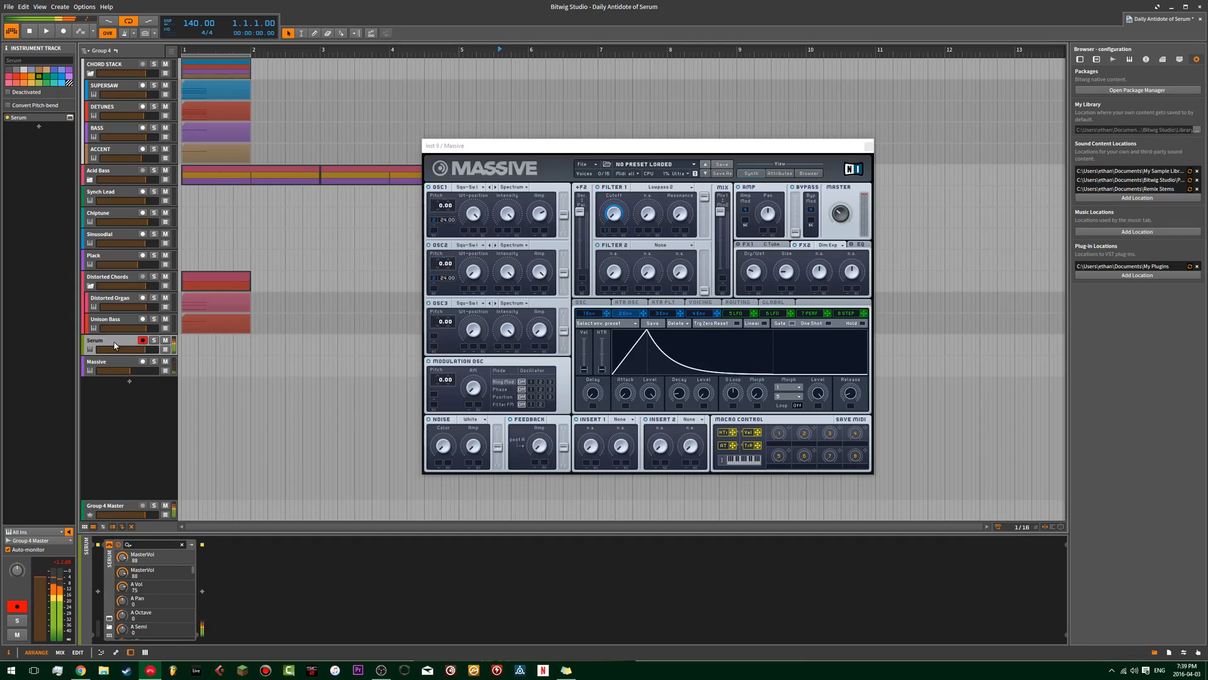
{"action": "left_click", "coordinate": [105, 363]}
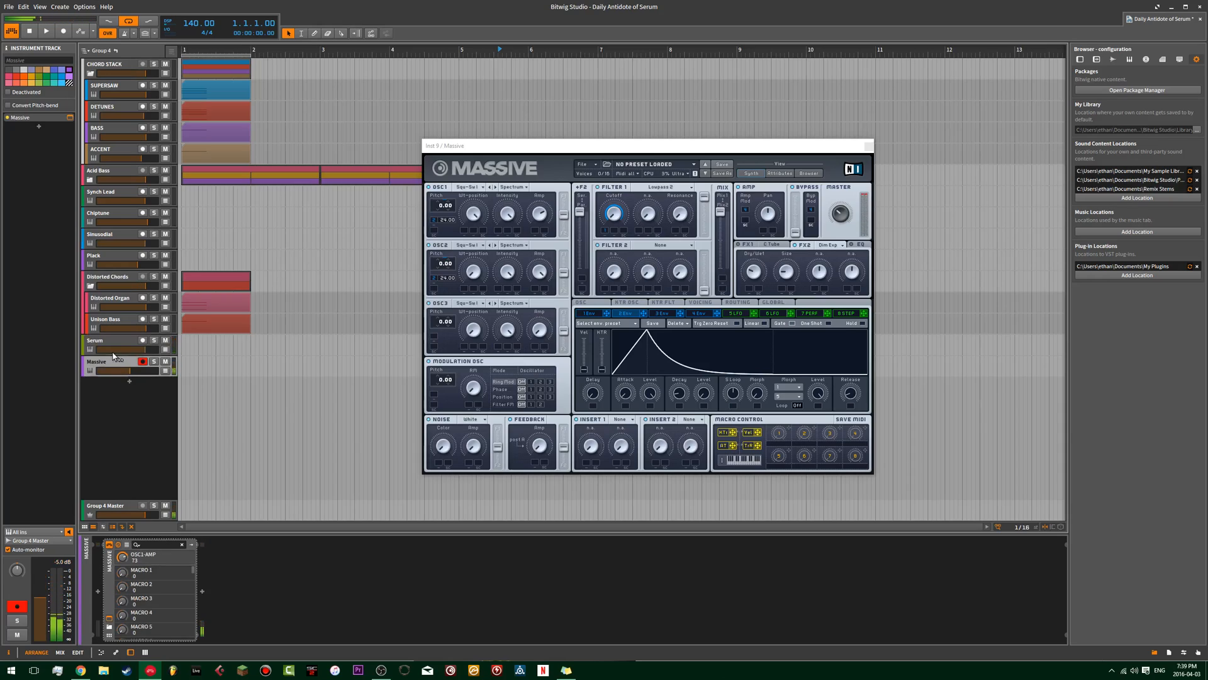
Search the devices for "del" and insert Delay-2 after Massive.
{"action": "left_click", "coordinate": [202, 592]}
{"action": "type", "text": "del"}
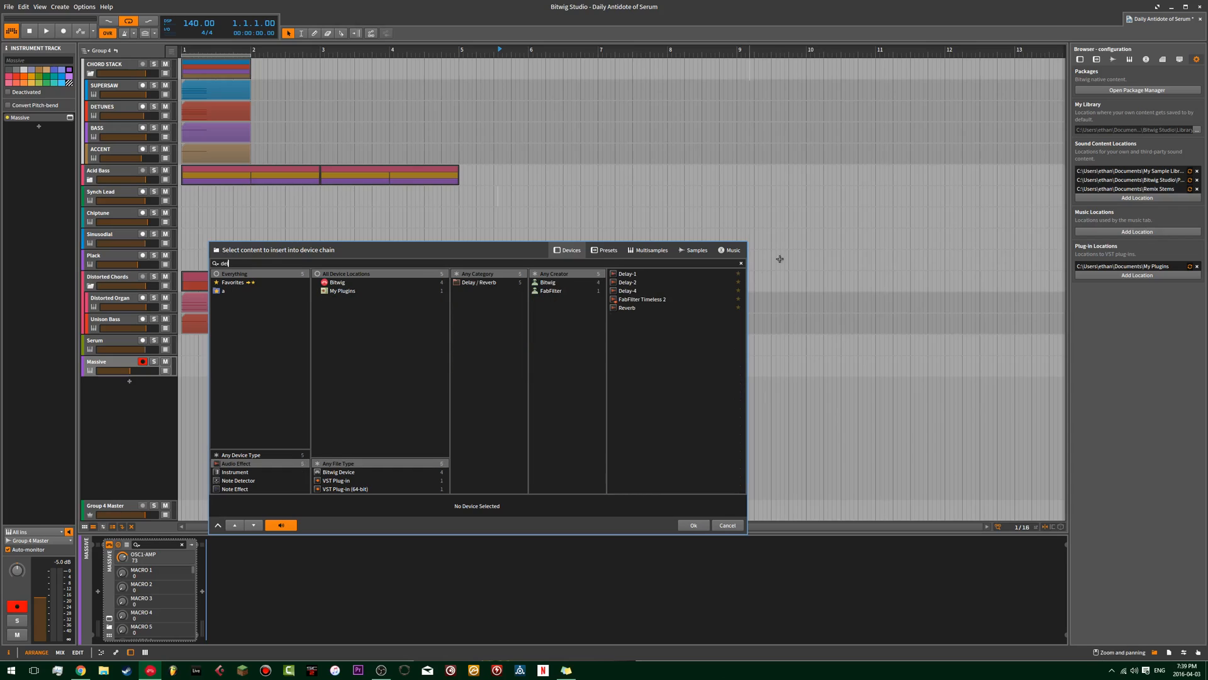
{"action": "double_click", "coordinate": [636, 285]}
Search the devices for "rev", insert Reverb after the delay, and adjust the delay's mix.
{"action": "left_click", "coordinate": [392, 591]}
{"action": "type", "text": "rec"}
{"action": "key", "text": "BackSpace"}
{"action": "type", "text": "v"}
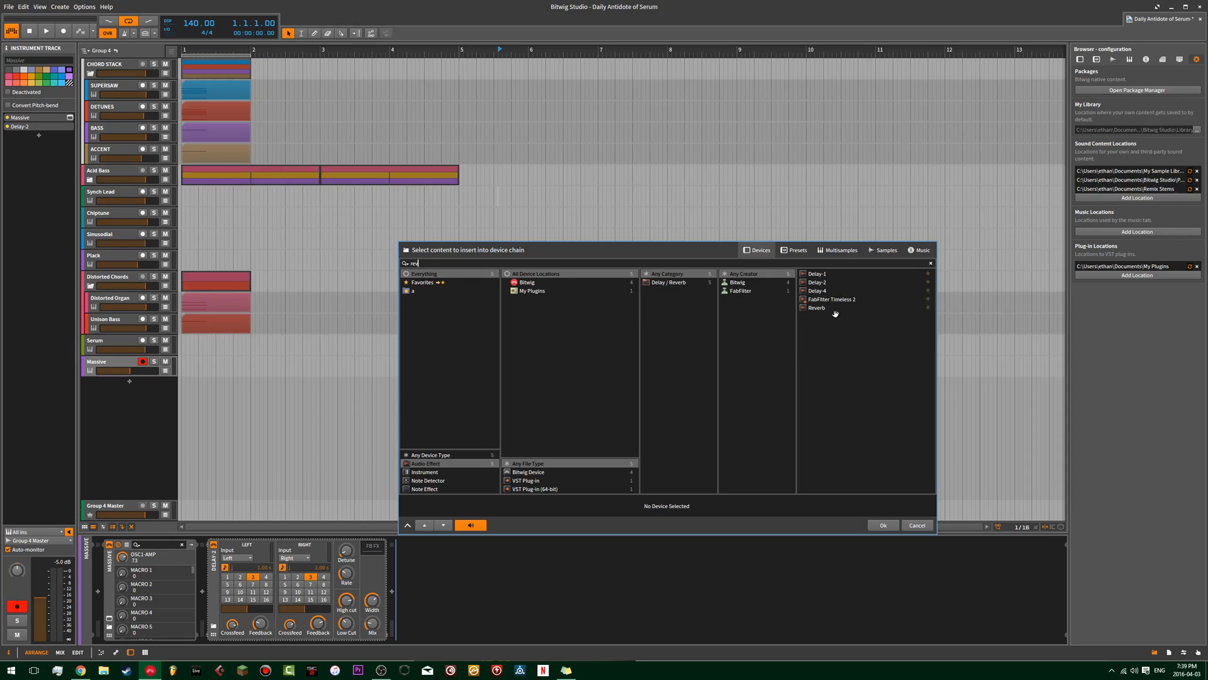
{"action": "double_click", "coordinate": [833, 308]}
{"action": "left_click", "coordinate": [372, 623]}
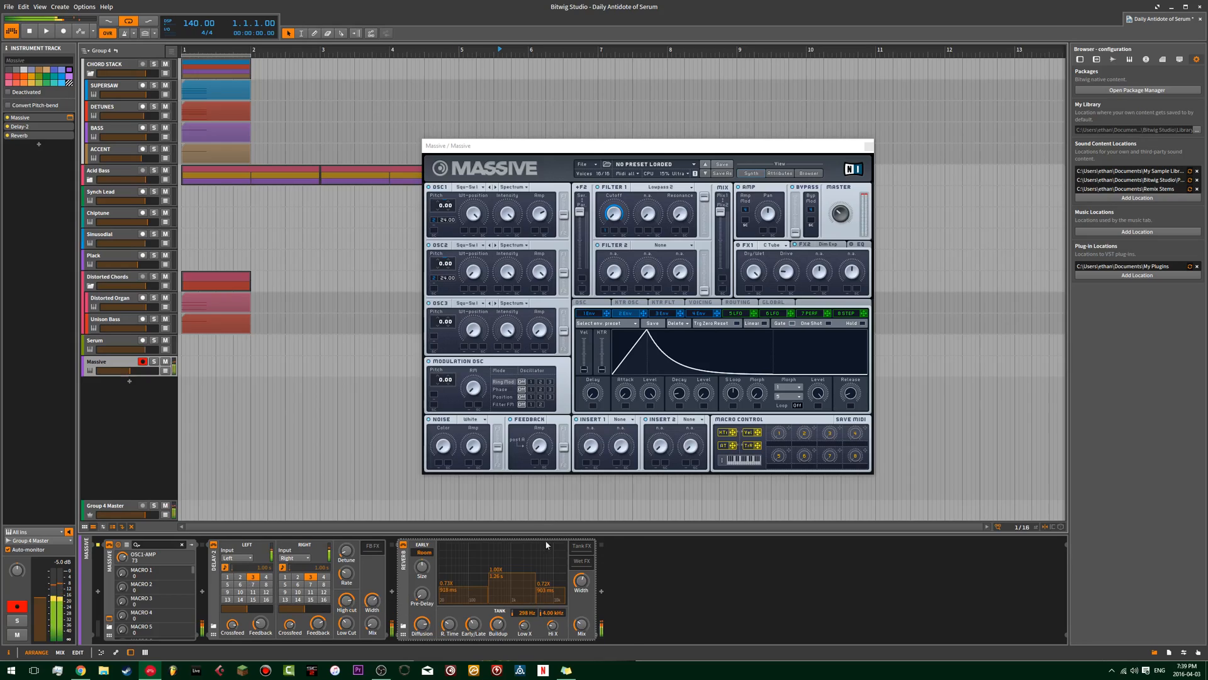
Set Massive's master volume to 20 and compare the delayed, reverberated sound with the Serum track.
{"action": "left_click", "coordinate": [842, 217]}
{"action": "left_click_drag", "start_coordinate": [838, 218], "coordinate": [838, 218]}
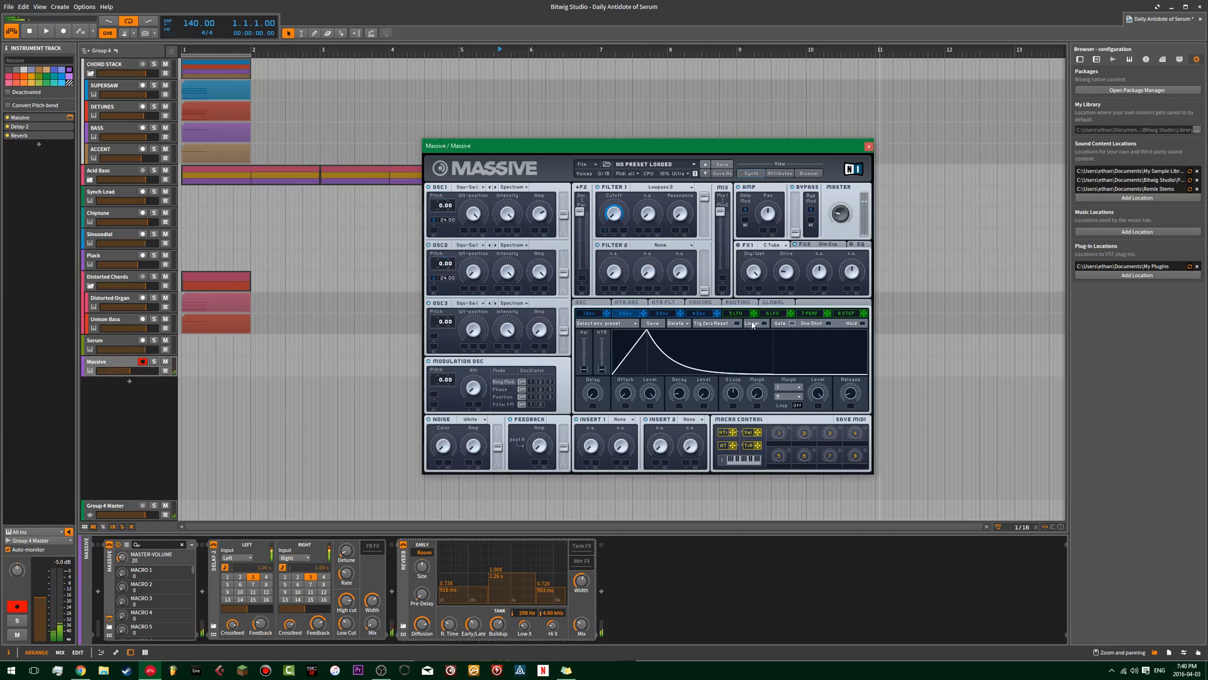
{"action": "left_click", "coordinate": [104, 343]}
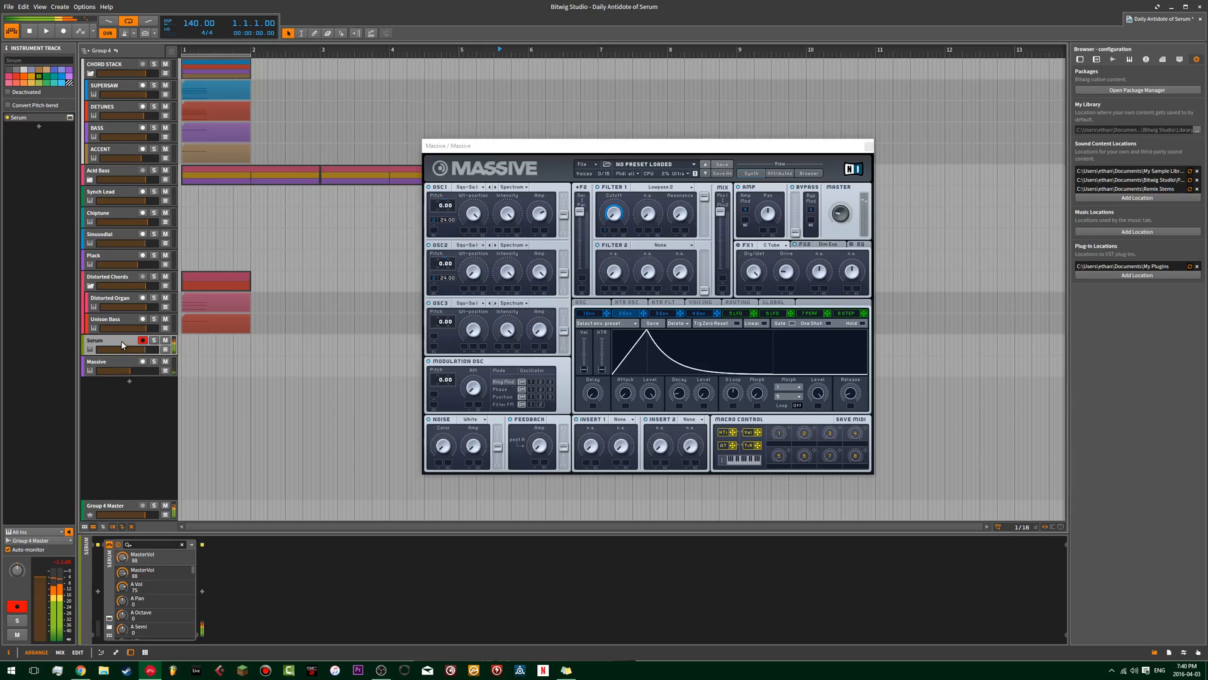
{"action": "left_click", "coordinate": [114, 360]}
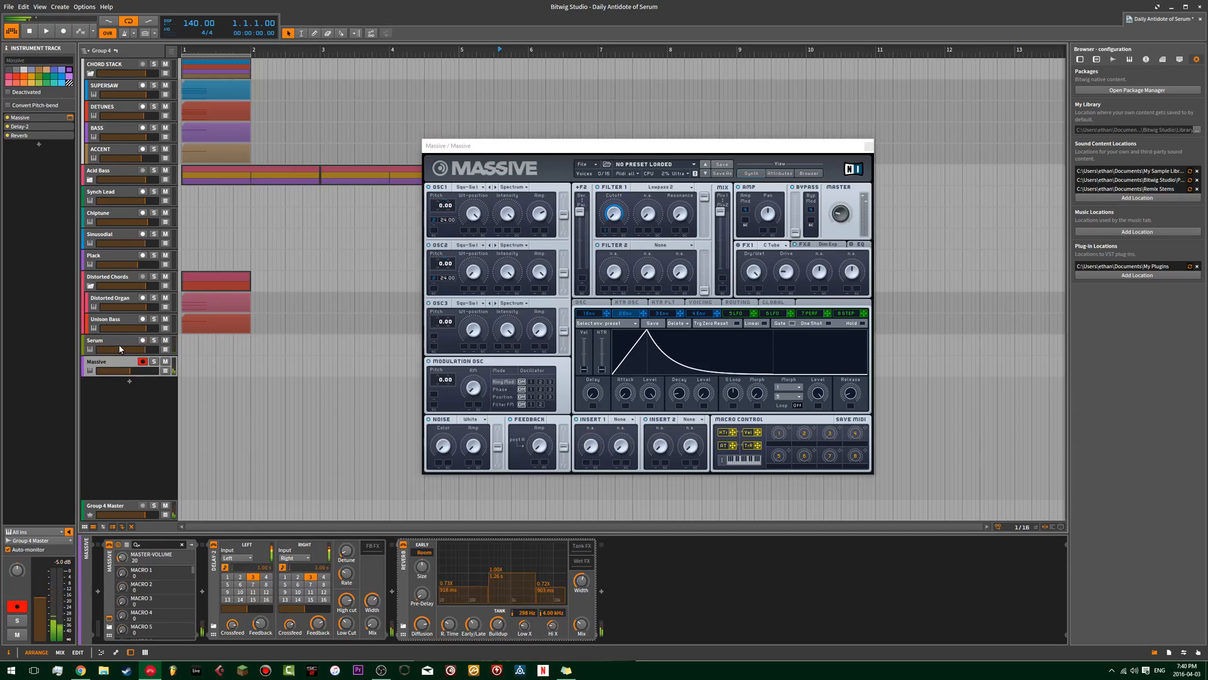
Raise the Massive track's volume in the track list and alternate between the Serum and Massive tracks to match loudness.
{"action": "mouse_move", "coordinate": [149, 371]}
{"action": "left_mouse_down"}
{"action": "mouse_move", "coordinate": [131, 372]}
{"action": "mouse_move", "coordinate": [142, 371]}
{"action": "left_mouse_up"}
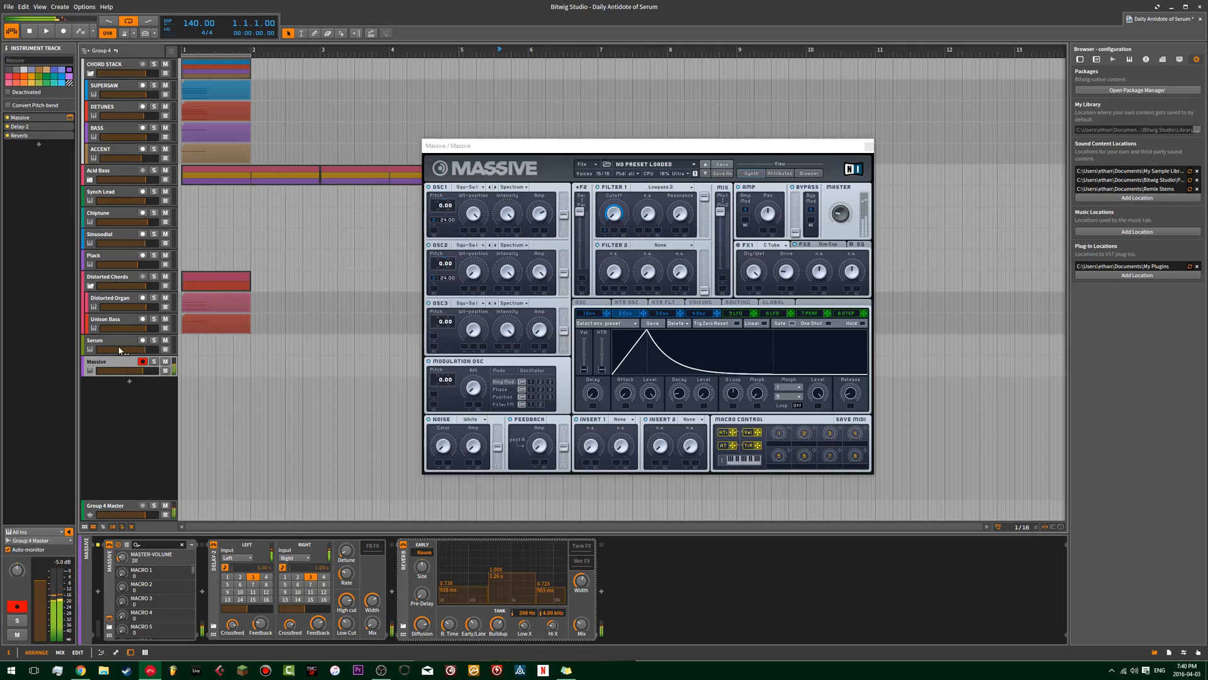
{"action": "left_click", "coordinate": [119, 341]}
{"action": "left_click", "coordinate": [120, 361]}
{"action": "left_click", "coordinate": [120, 343]}
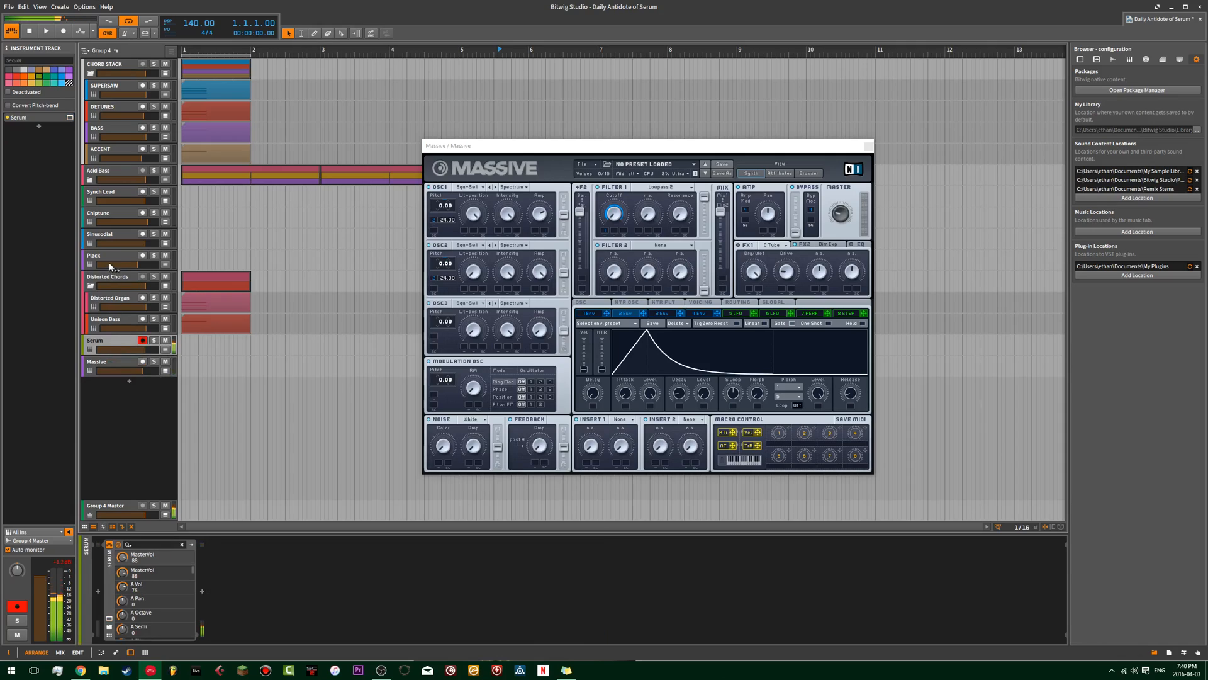
In Serum, bend LFO 1's curve downward, turn off its BPM sync, and set its rate to 3.4 Hz.
{"action": "left_click", "coordinate": [70, 118]}
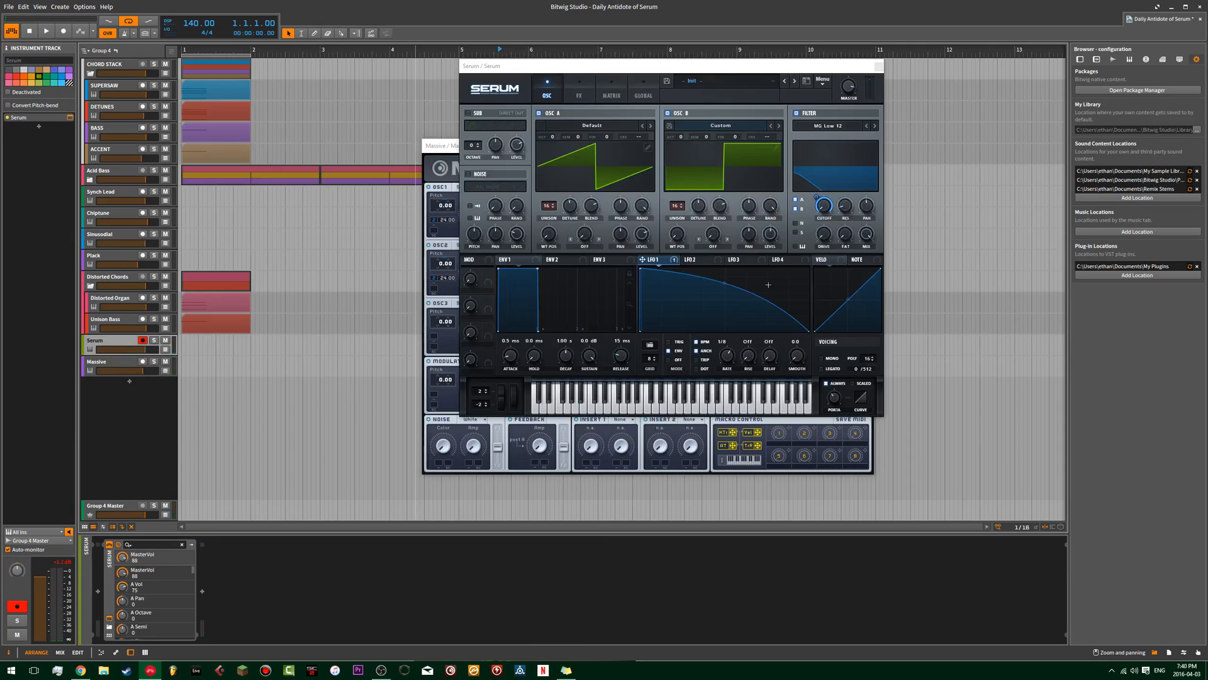
{"action": "left_click_drag", "start_coordinate": [726, 284], "coordinate": [724, 300]}
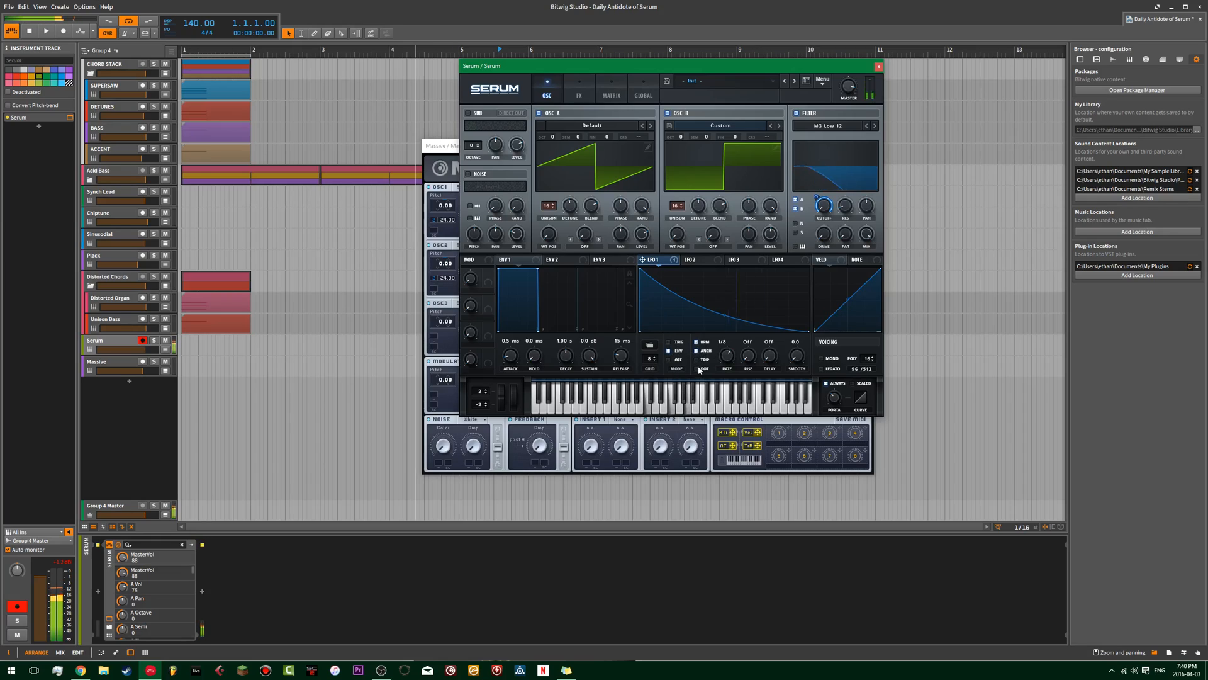
{"action": "left_click", "coordinate": [697, 343]}
{"action": "left_click_drag", "start_coordinate": [726, 355], "coordinate": [724, 370]}
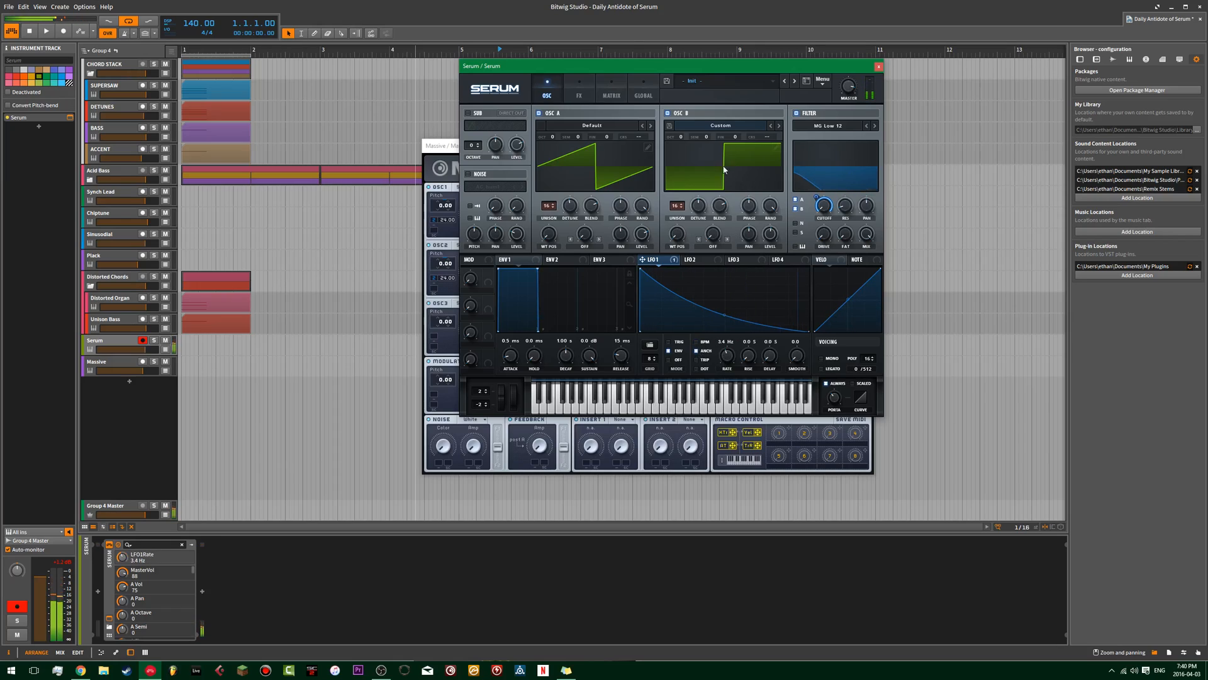
Reduce the mix of Serum's Dimension effect and set the master volume to 73.
{"action": "left_click", "coordinate": [579, 89]}
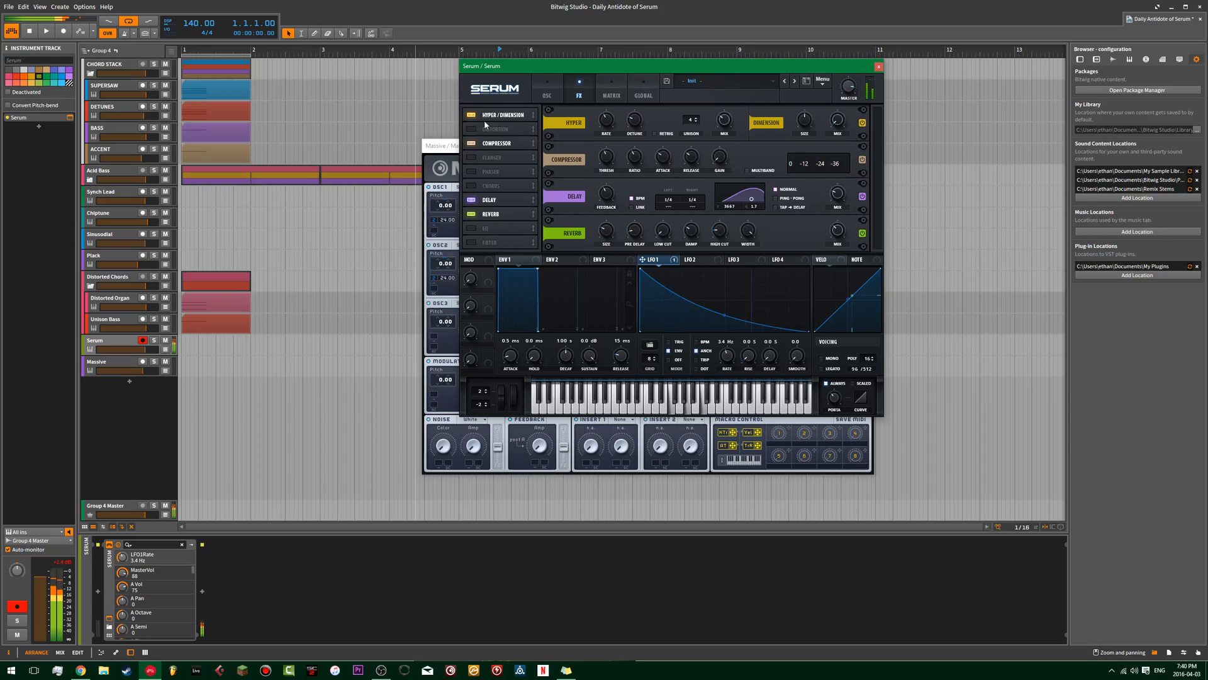
{"action": "left_click", "coordinate": [556, 94]}
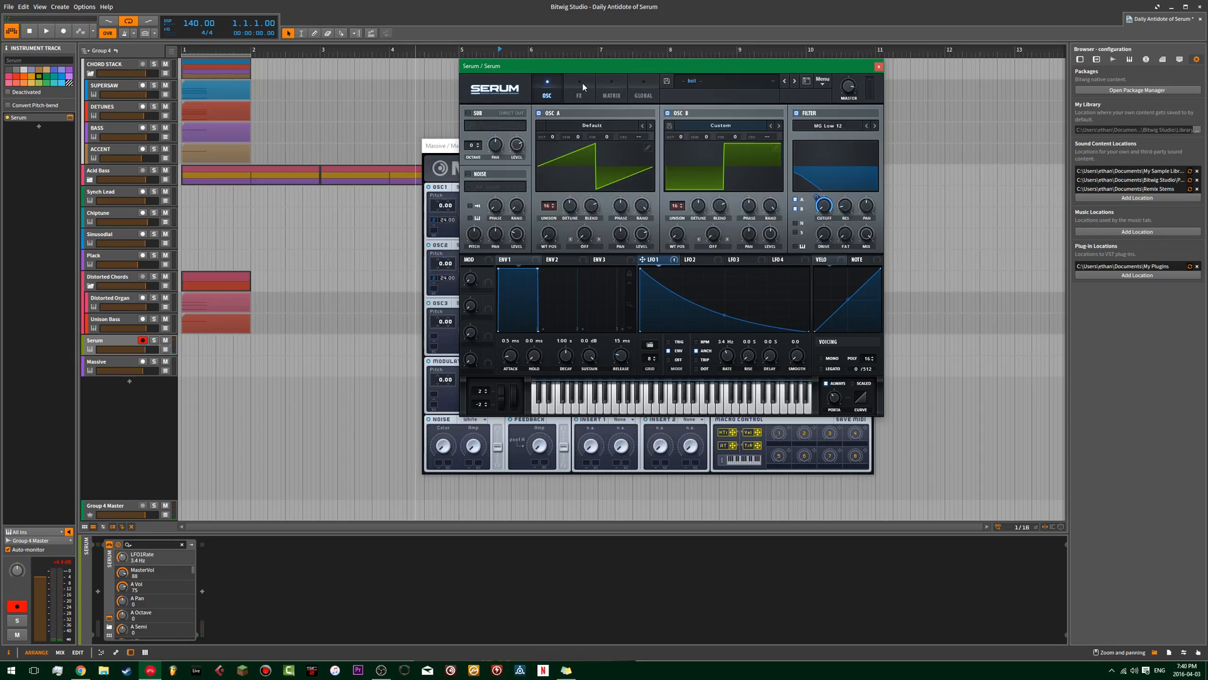
{"action": "left_click", "coordinate": [583, 82]}
{"action": "left_click_drag", "start_coordinate": [837, 124], "coordinate": [806, 148]}
{"action": "left_click_drag", "start_coordinate": [847, 98], "coordinate": [848, 108]}
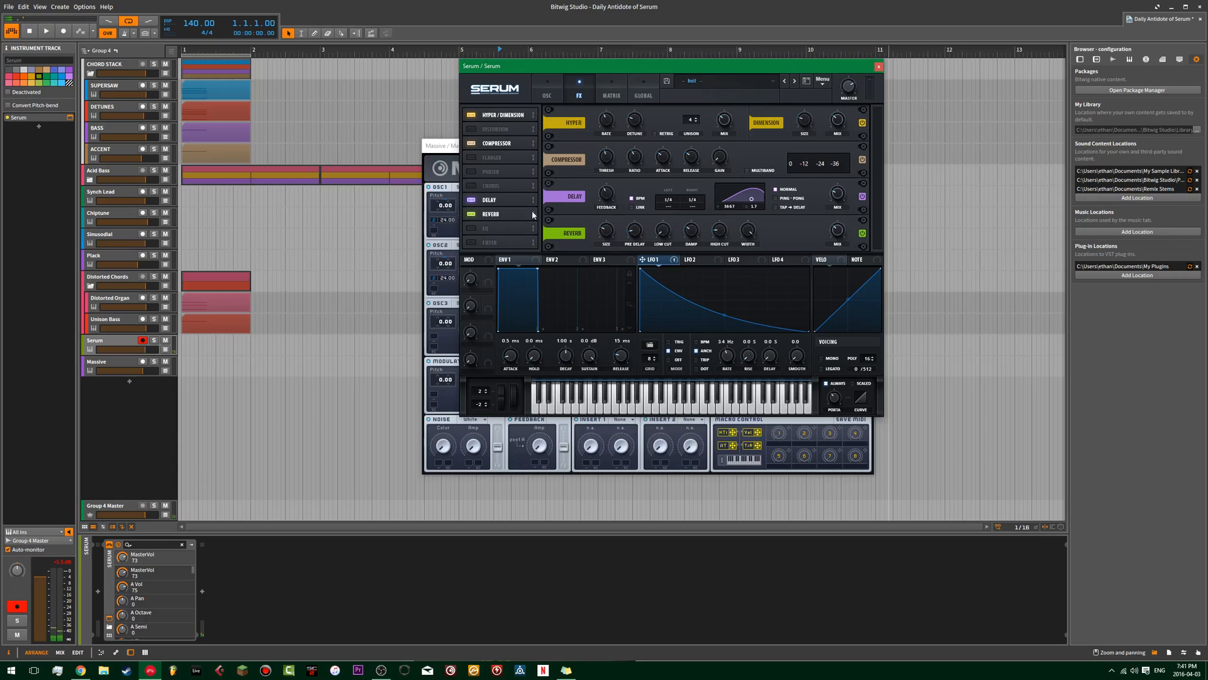
Turn off Serum's always-on portamento and set Env 2 to 0% sustain with an 87 ms decay.
{"action": "left_click", "coordinate": [547, 90]}
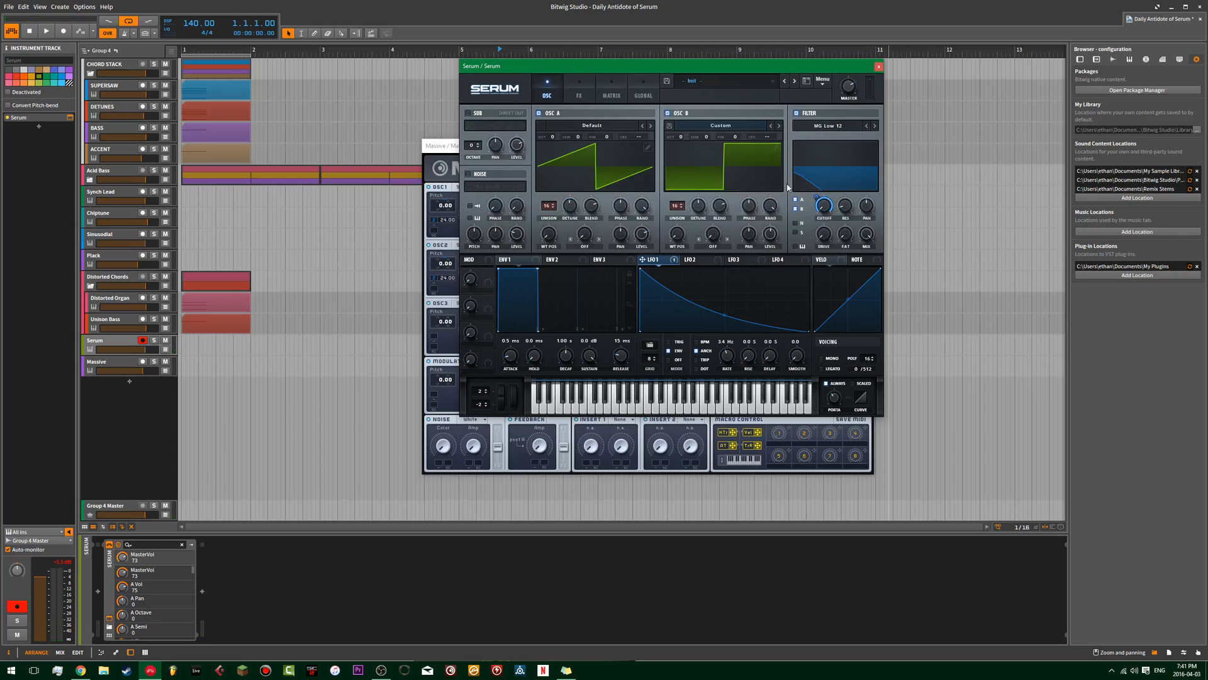
{"action": "double_click", "coordinate": [833, 395]}
{"action": "left_click", "coordinate": [827, 384]}
{"action": "left_click", "coordinate": [555, 259]}
{"action": "left_click_drag", "start_coordinate": [590, 360], "coordinate": [557, 411]}
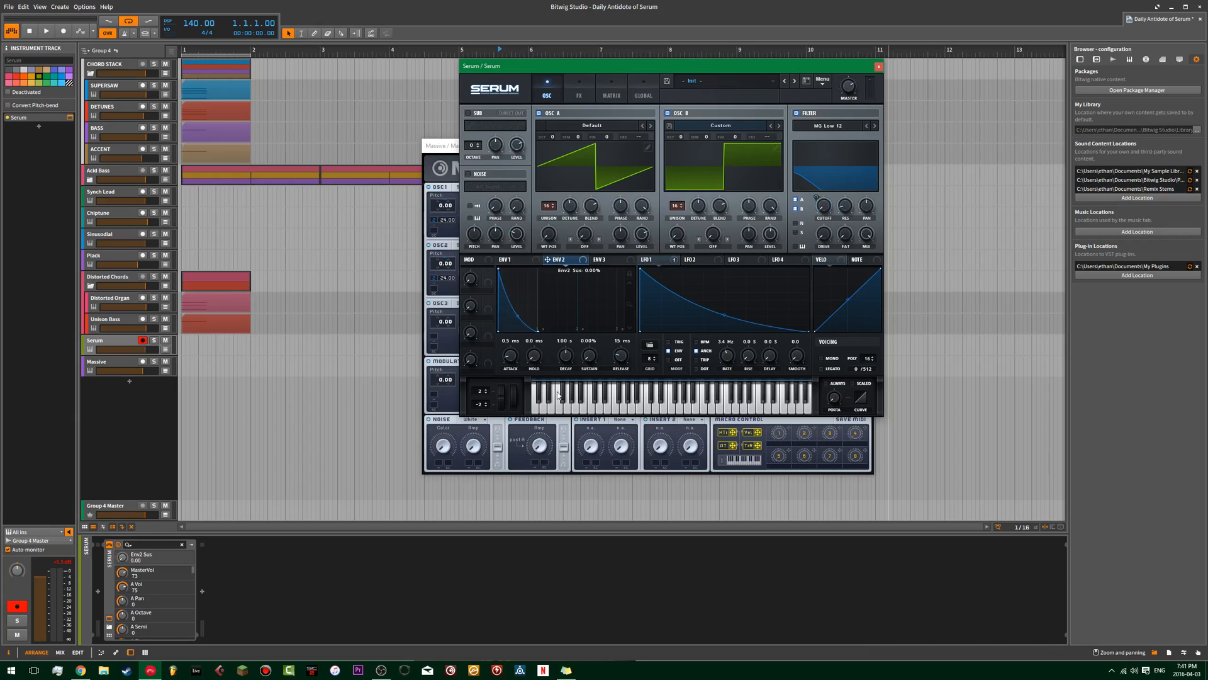
{"action": "left_click_drag", "start_coordinate": [565, 355], "coordinate": [564, 376]}
Set the octave of oscillators A and B to +1 and shorten Env 2's decay to 18 ms.
{"action": "left_click_drag", "start_coordinate": [681, 137], "coordinate": [682, 129]}
{"action": "left_click_drag", "start_coordinate": [553, 138], "coordinate": [557, 129]}
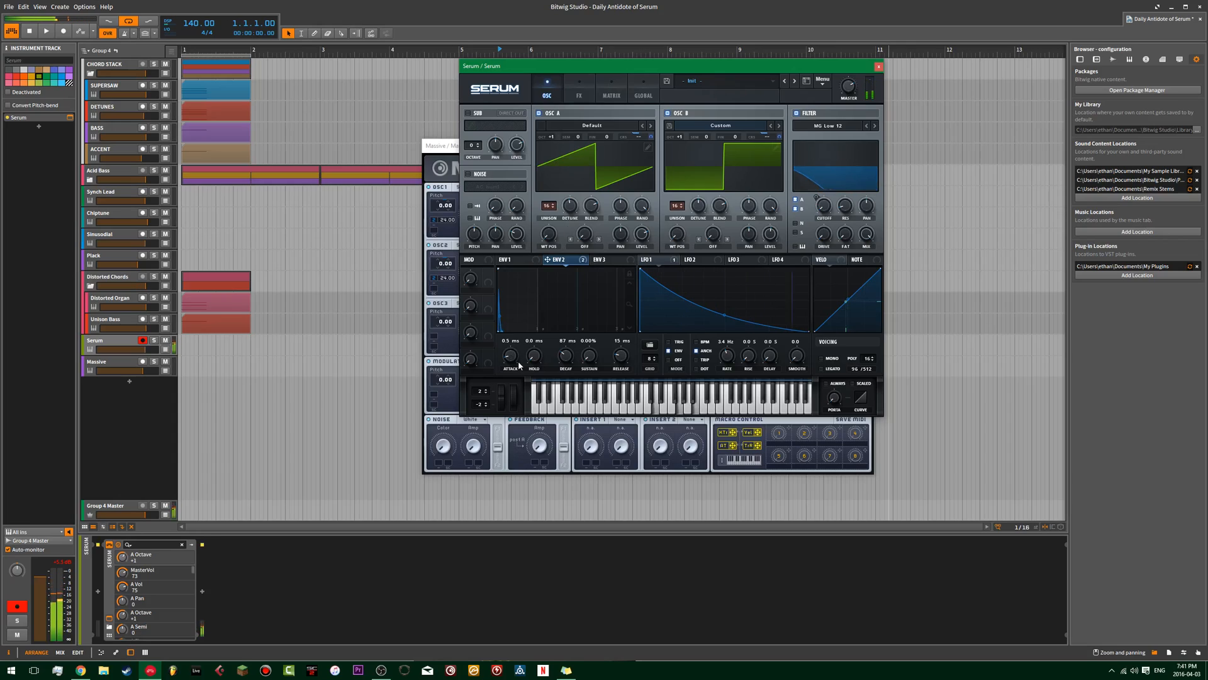
{"action": "left_click_drag", "start_coordinate": [566, 356], "coordinate": [561, 365]}
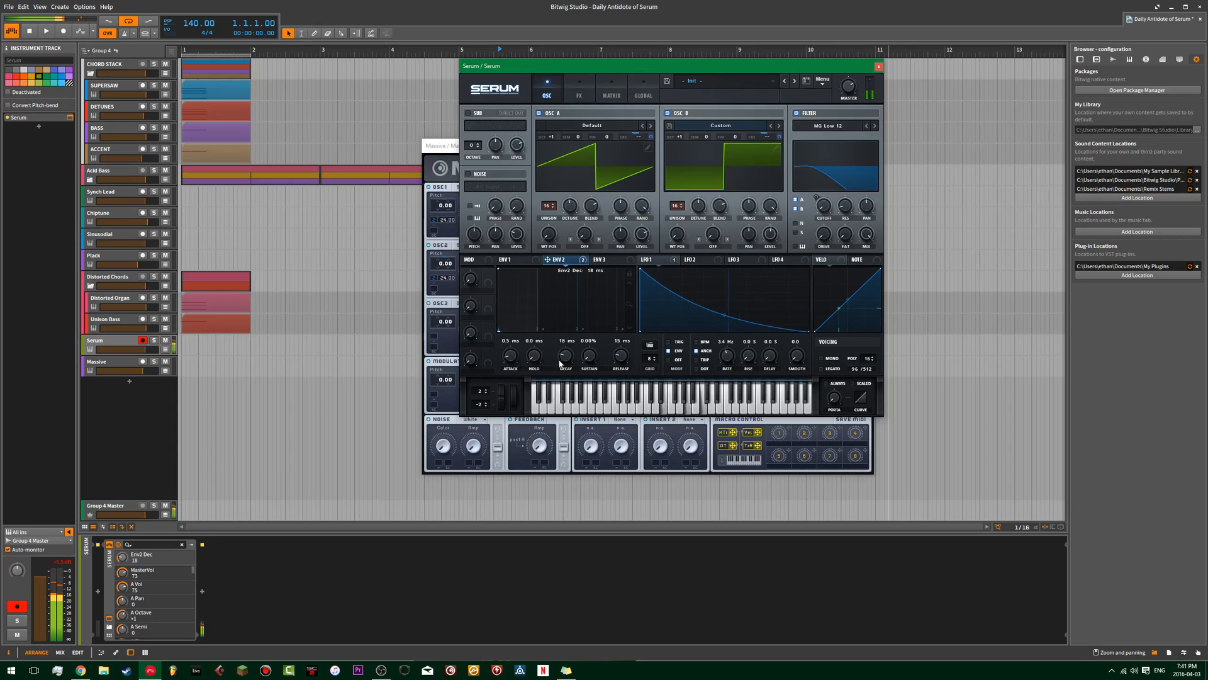
Compare against the Massive track and slow Serum's LFO 1 rate to 2.0 Hz.
{"action": "left_click", "coordinate": [118, 368]}
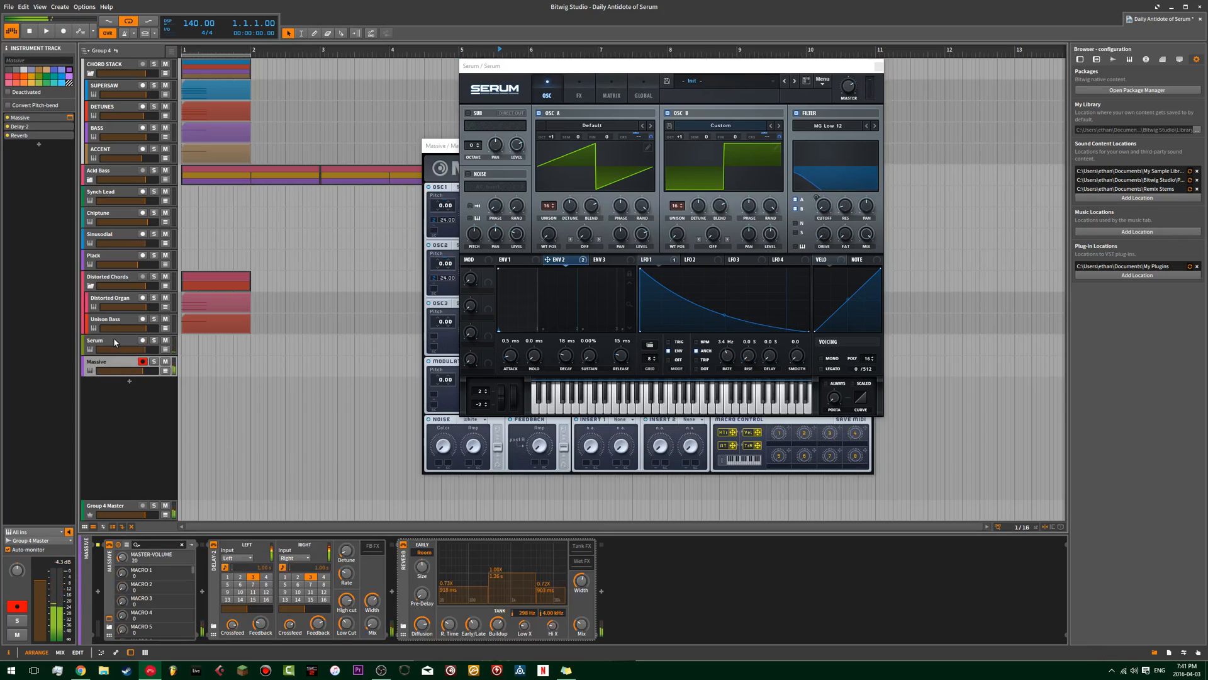
{"action": "left_click", "coordinate": [114, 338]}
{"action": "left_click_drag", "start_coordinate": [728, 356], "coordinate": [729, 369]}
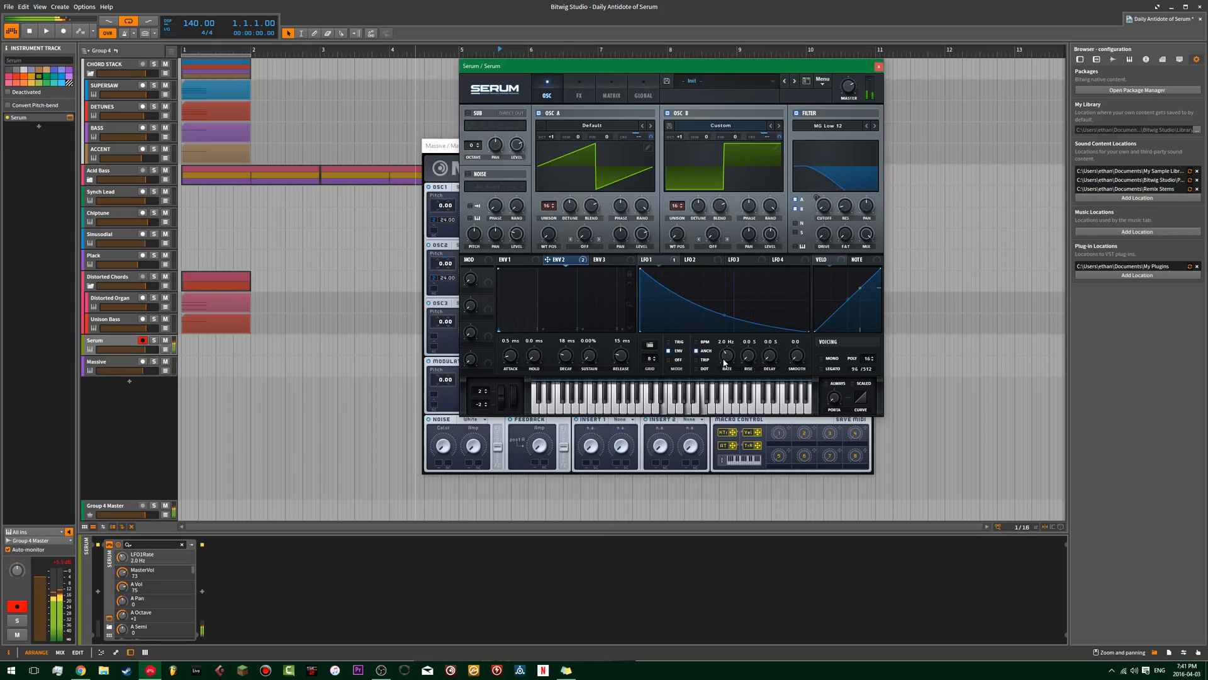
Lower the unison detune of Serum's oscillators A and B, setting oscillator B's to 0.03.
{"action": "left_click_drag", "start_coordinate": [573, 209], "coordinate": [572, 231]}
{"action": "left_click_drag", "start_coordinate": [697, 208], "coordinate": [692, 236]}
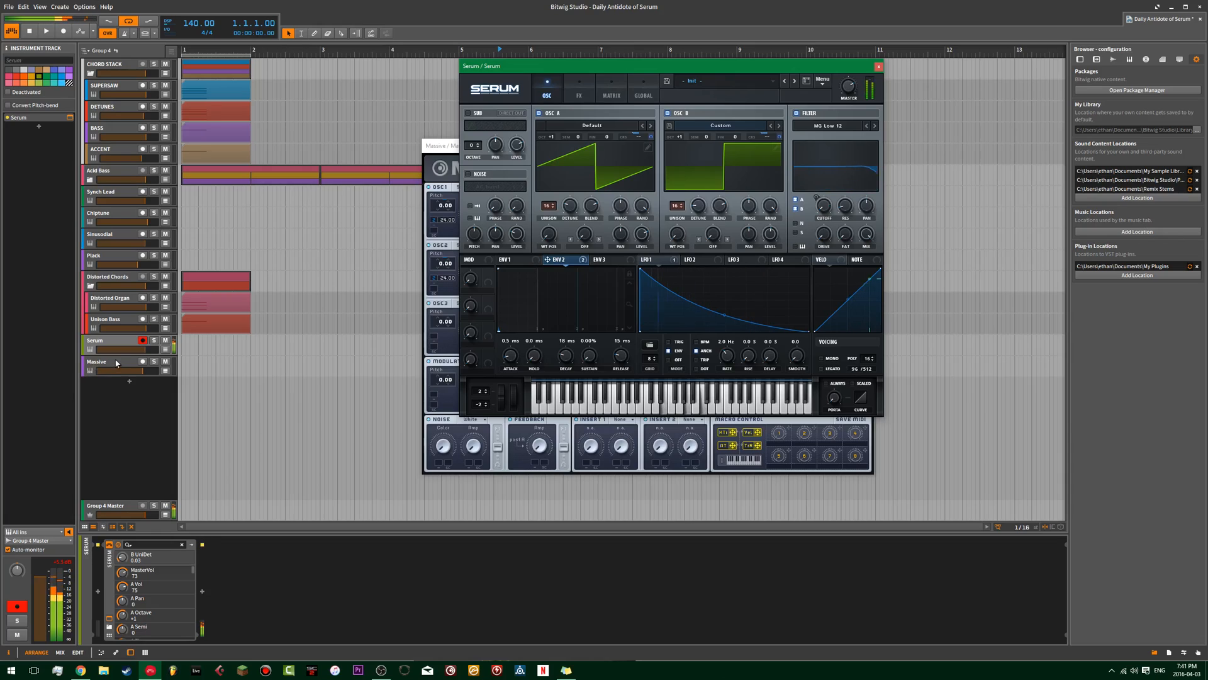
Lower Serum's oscillator A level to 51, oscillator B level to 69 and master volume to 62, comparing against the Massive track.
{"action": "left_click", "coordinate": [114, 357]}
{"action": "left_click", "coordinate": [117, 341]}
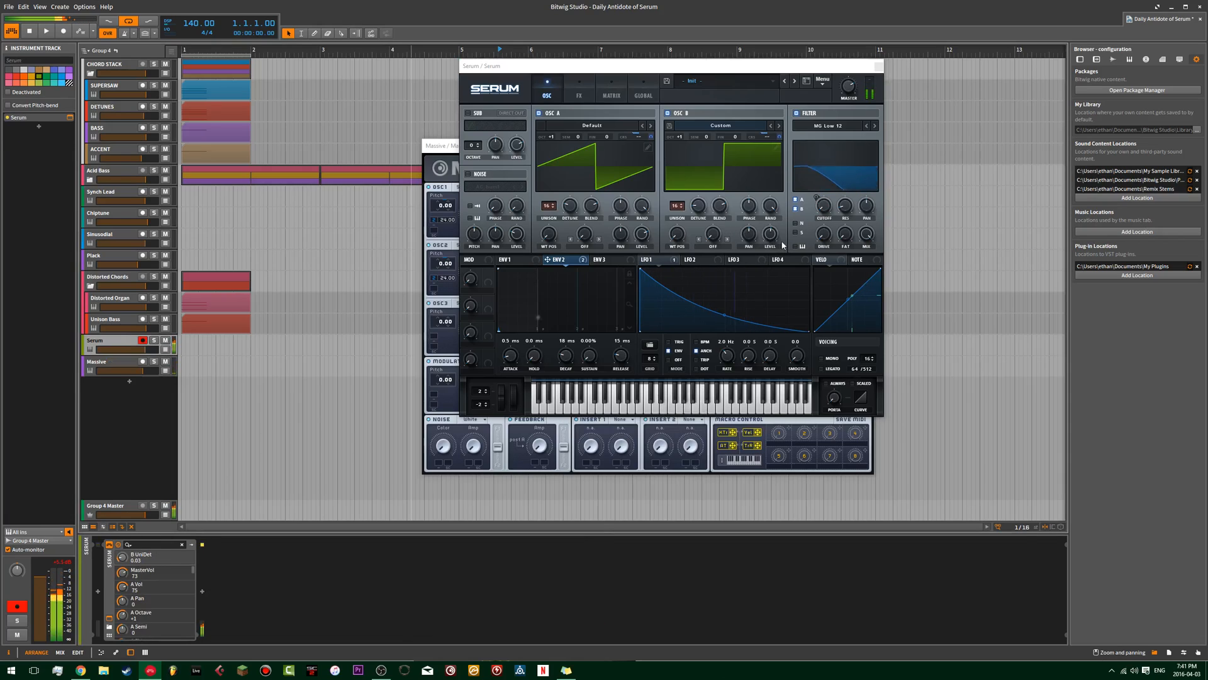
{"action": "left_click_drag", "start_coordinate": [639, 255], "coordinate": [641, 262]}
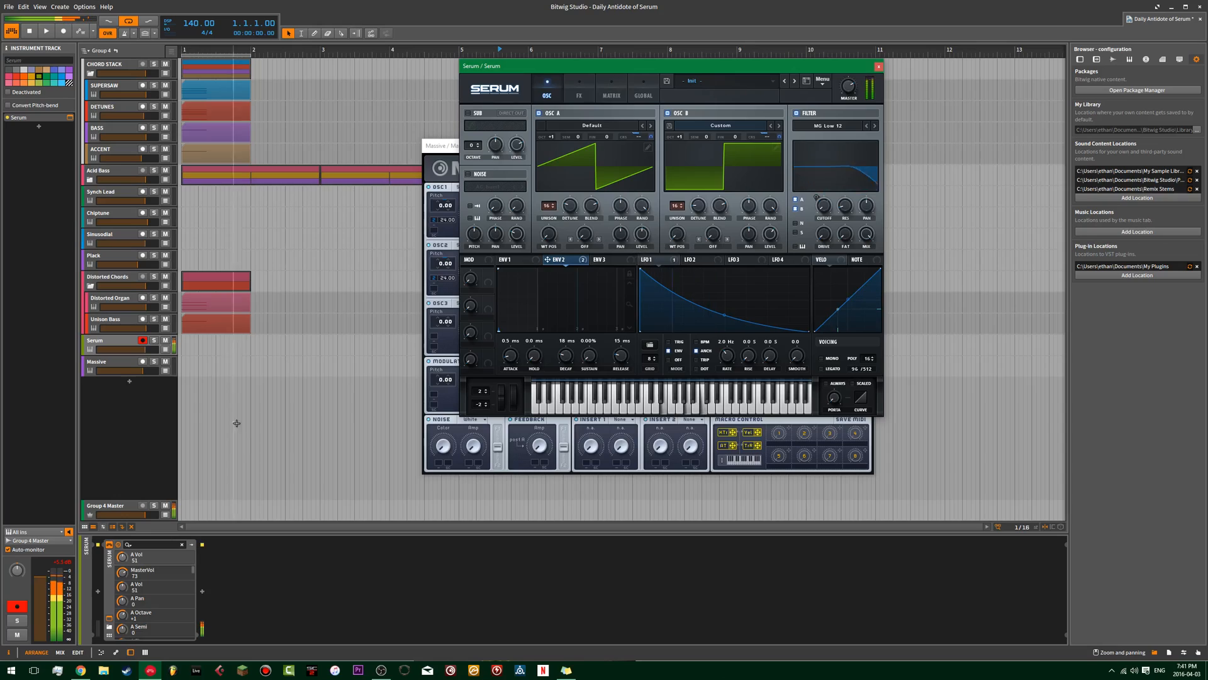
{"action": "left_click_drag", "start_coordinate": [772, 235], "coordinate": [772, 239]}
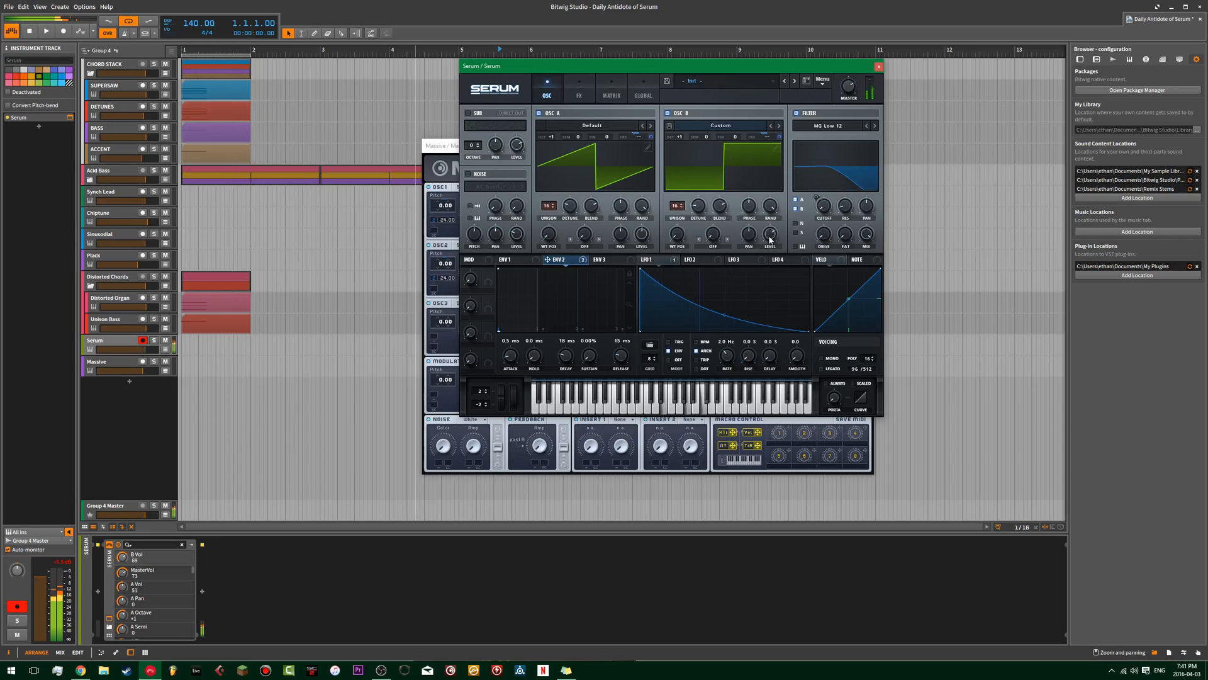
{"action": "left_click_drag", "start_coordinate": [844, 93], "coordinate": [844, 102]}
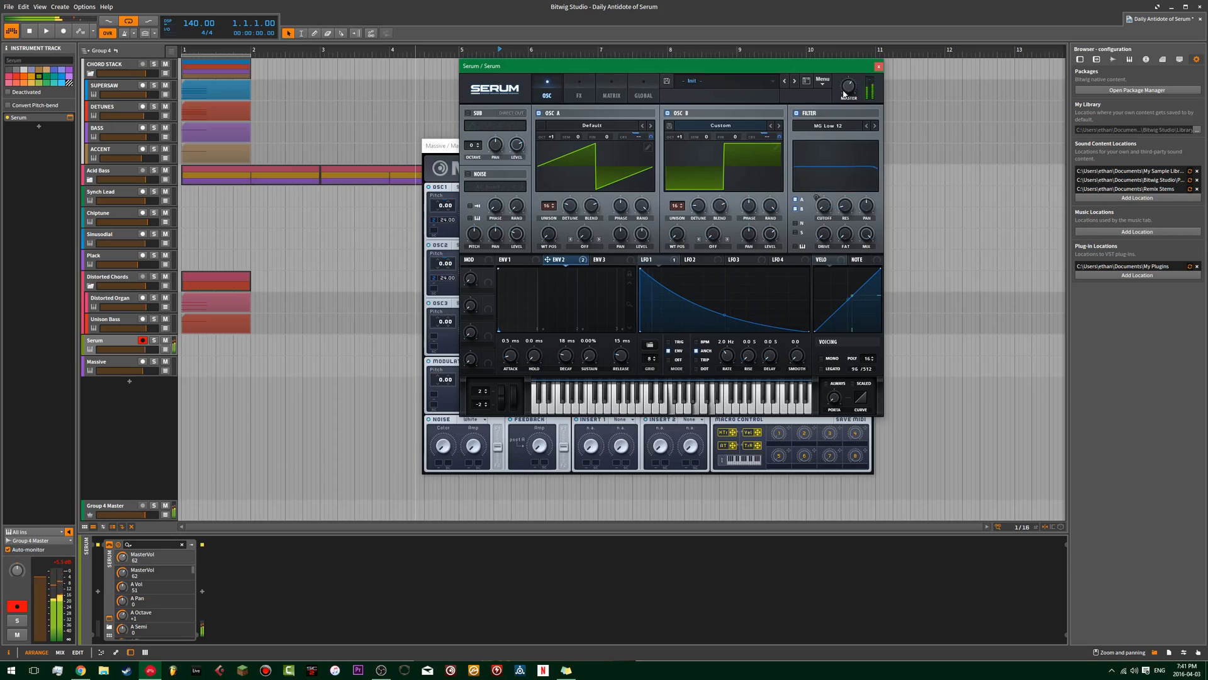
{"action": "left_click", "coordinate": [114, 363]}
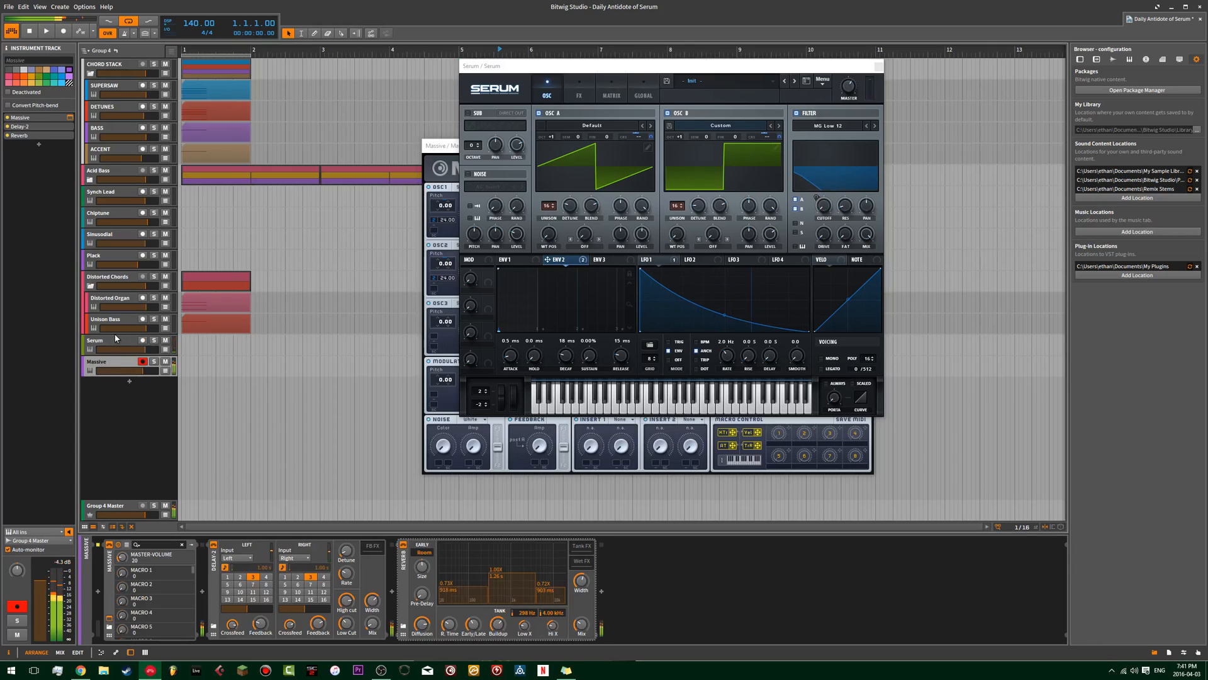
{"action": "left_click", "coordinate": [115, 339]}
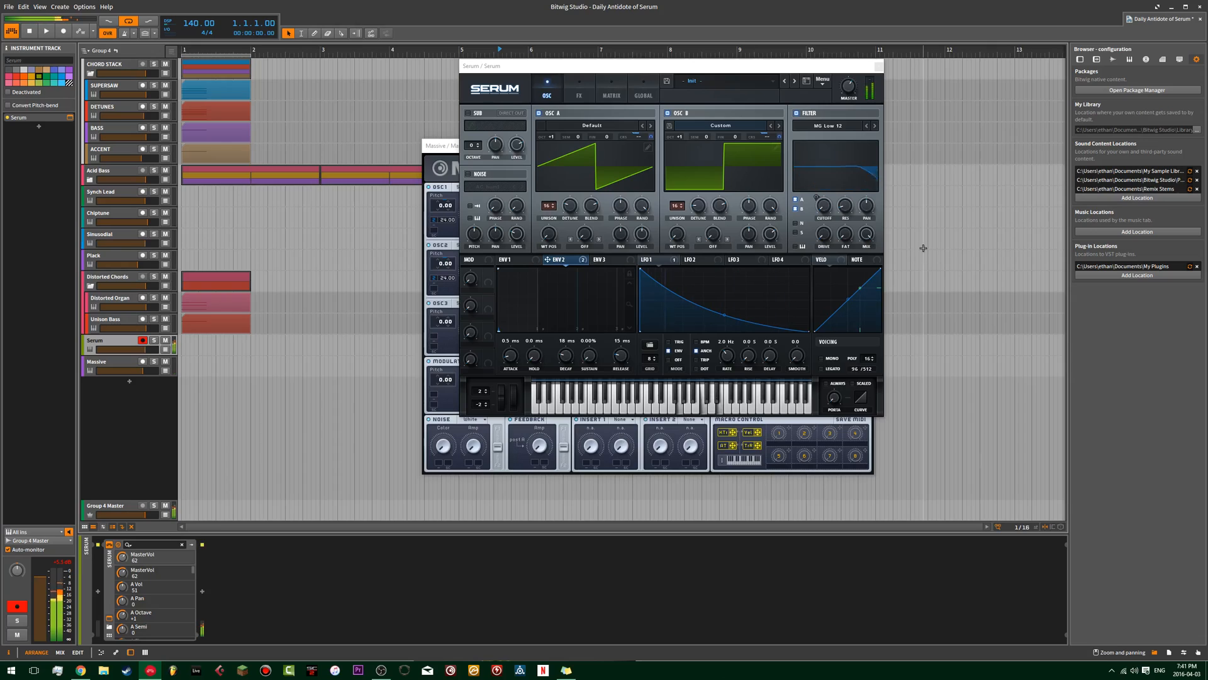
Close the Serum and Massive plug-in windows.
{"action": "left_click", "coordinate": [869, 64]}
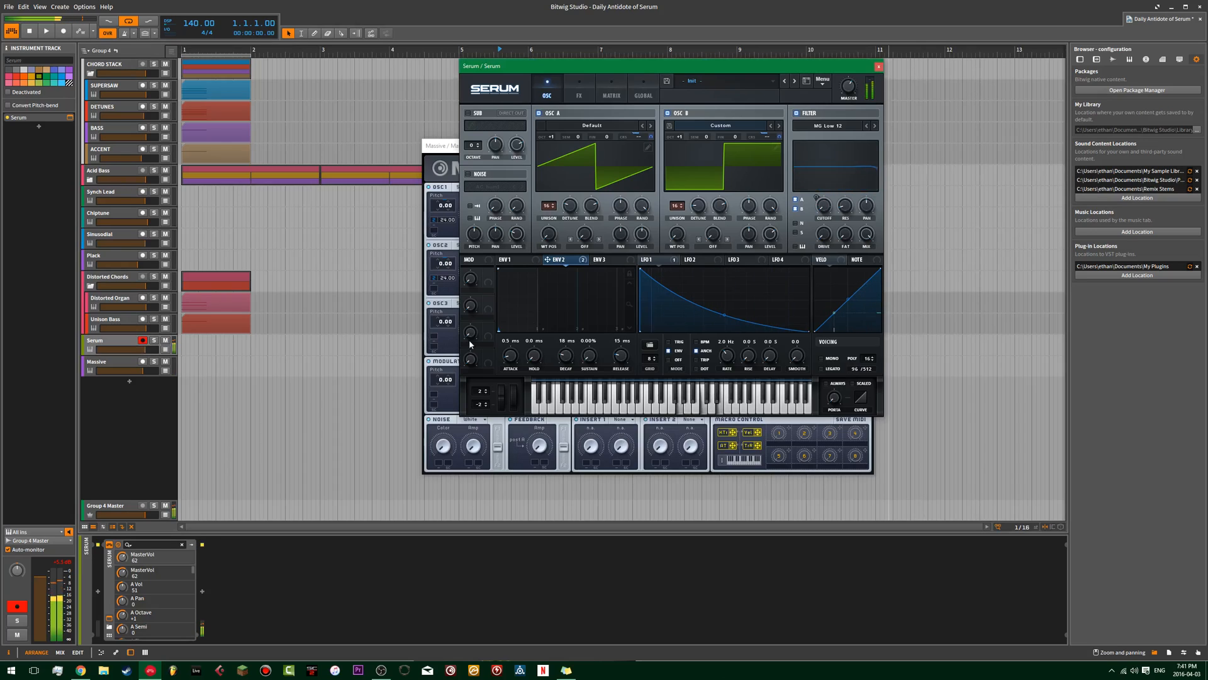
{"action": "left_click_drag", "start_coordinate": [826, 68], "coordinate": [640, 131]}
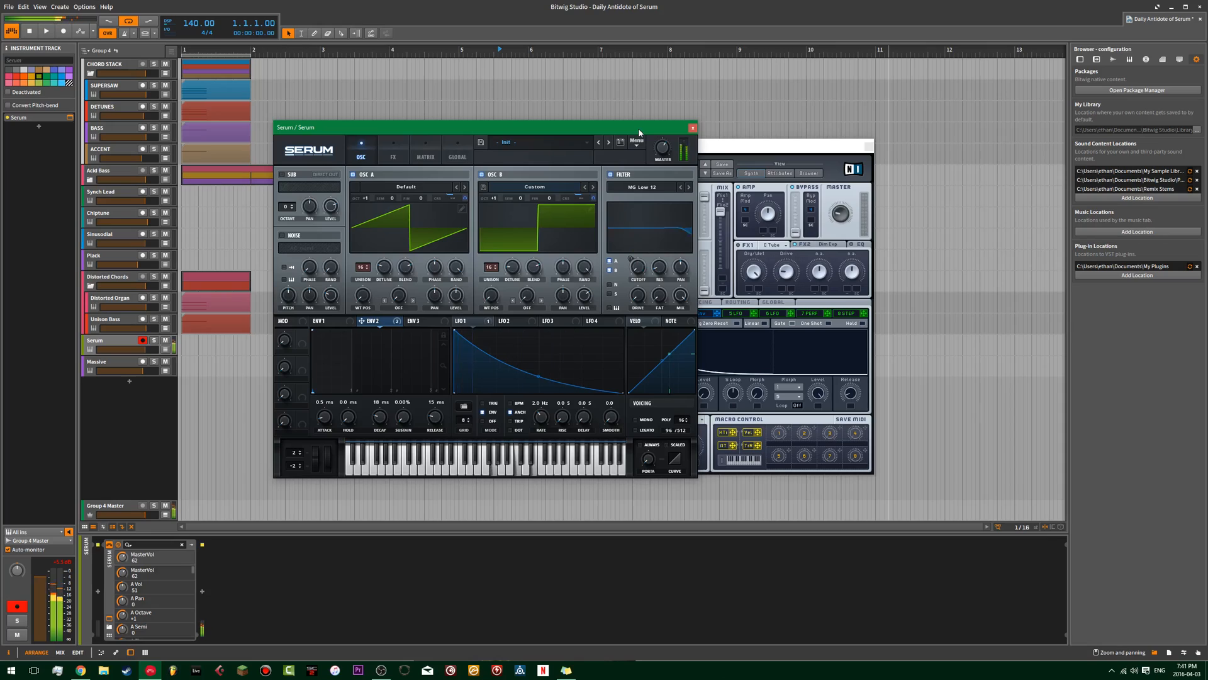
{"action": "left_click", "coordinate": [693, 128]}
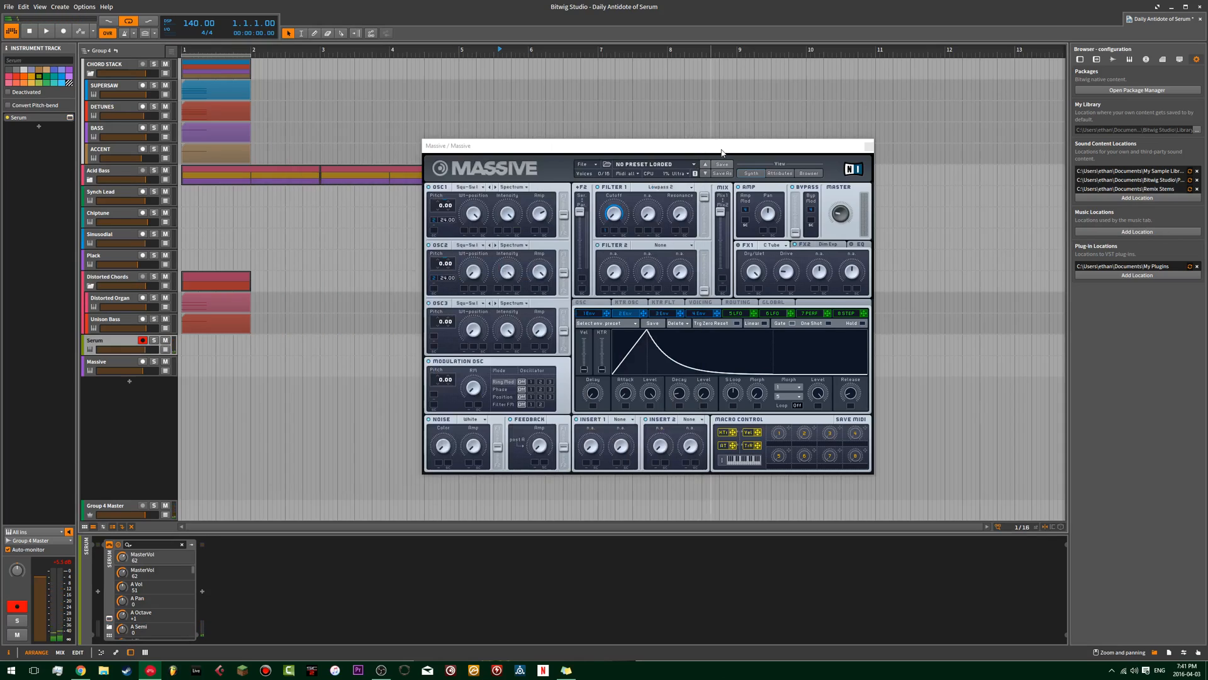
{"action": "left_click", "coordinate": [723, 151]}
{"action": "left_click", "coordinate": [868, 147]}
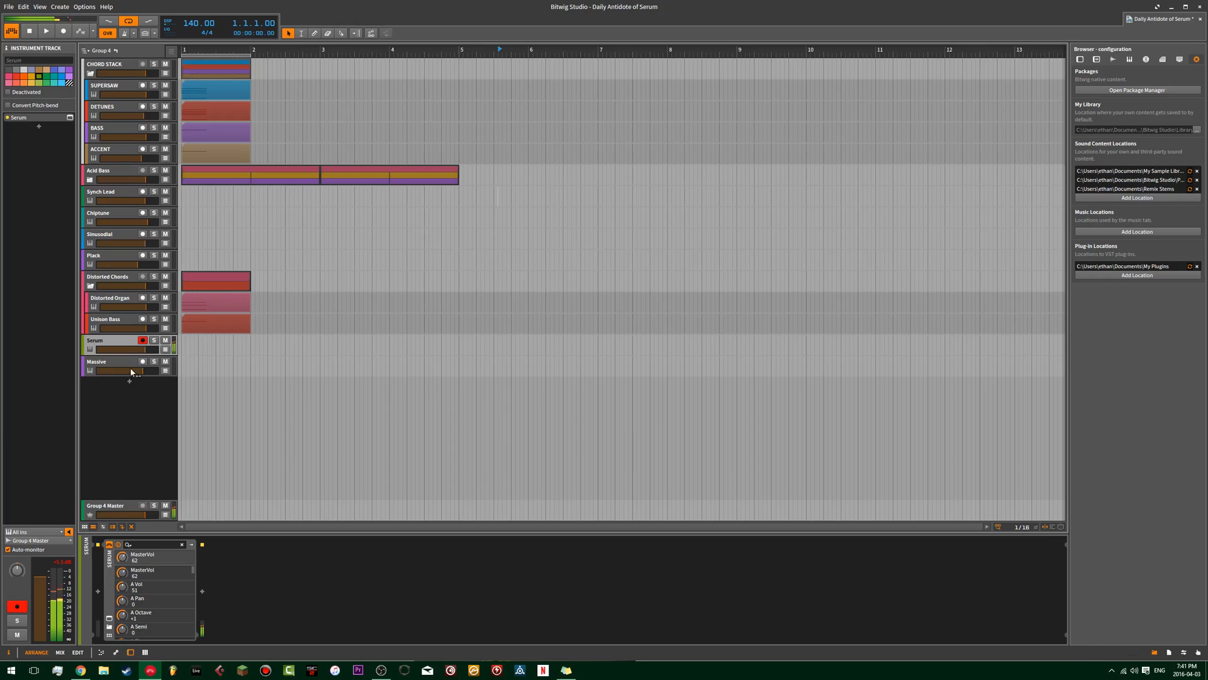
Add a new instrument track below Massive with IL Harmor and place its window near the middle of the workspace.
{"action": "left_click", "coordinate": [126, 363]}
{"action": "double_click", "coordinate": [128, 383]}
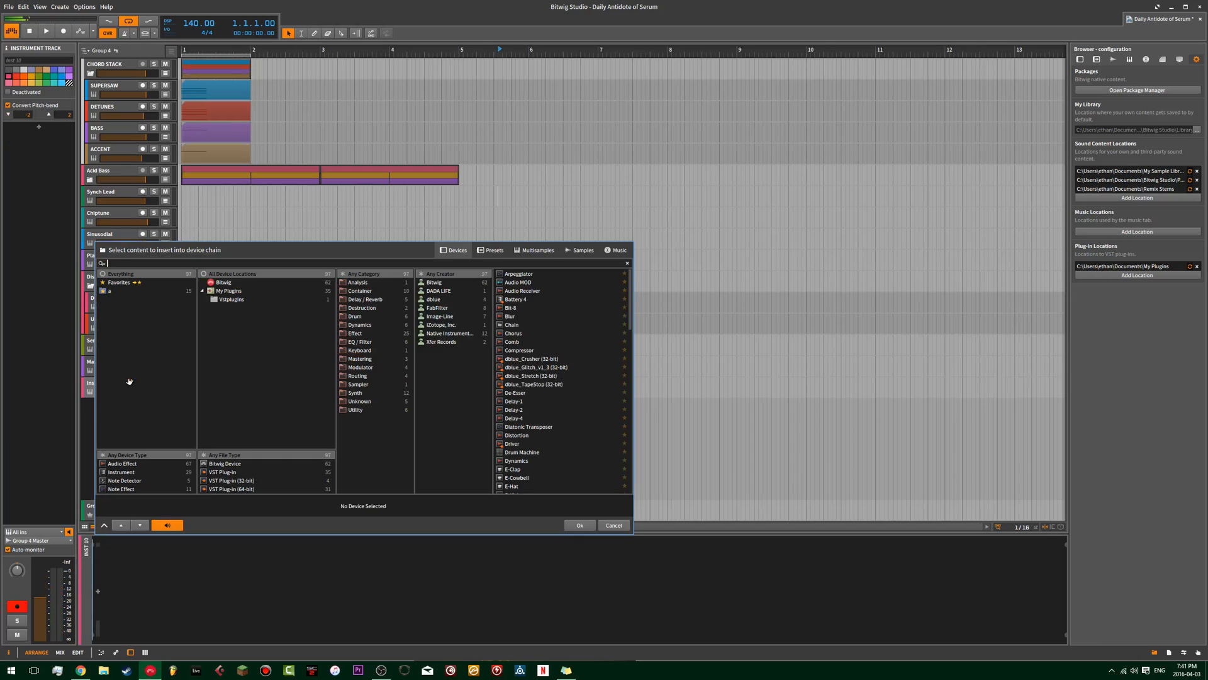
{"action": "type", "text": "har"}
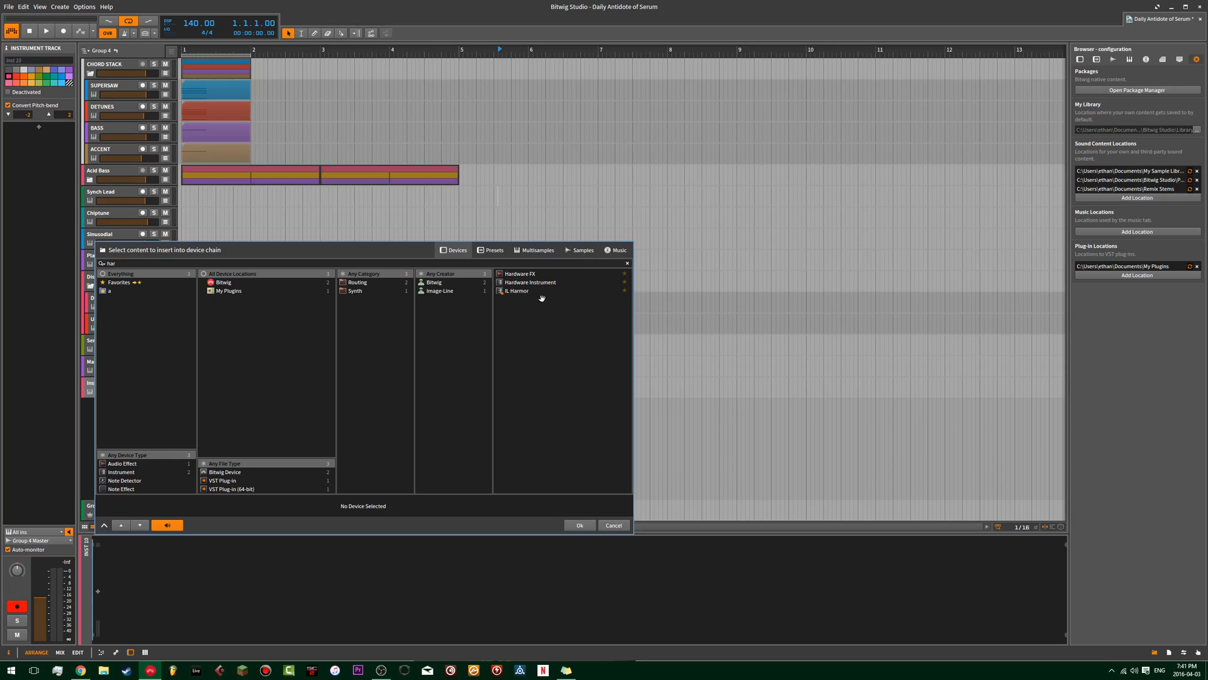
{"action": "double_click", "coordinate": [533, 292]}
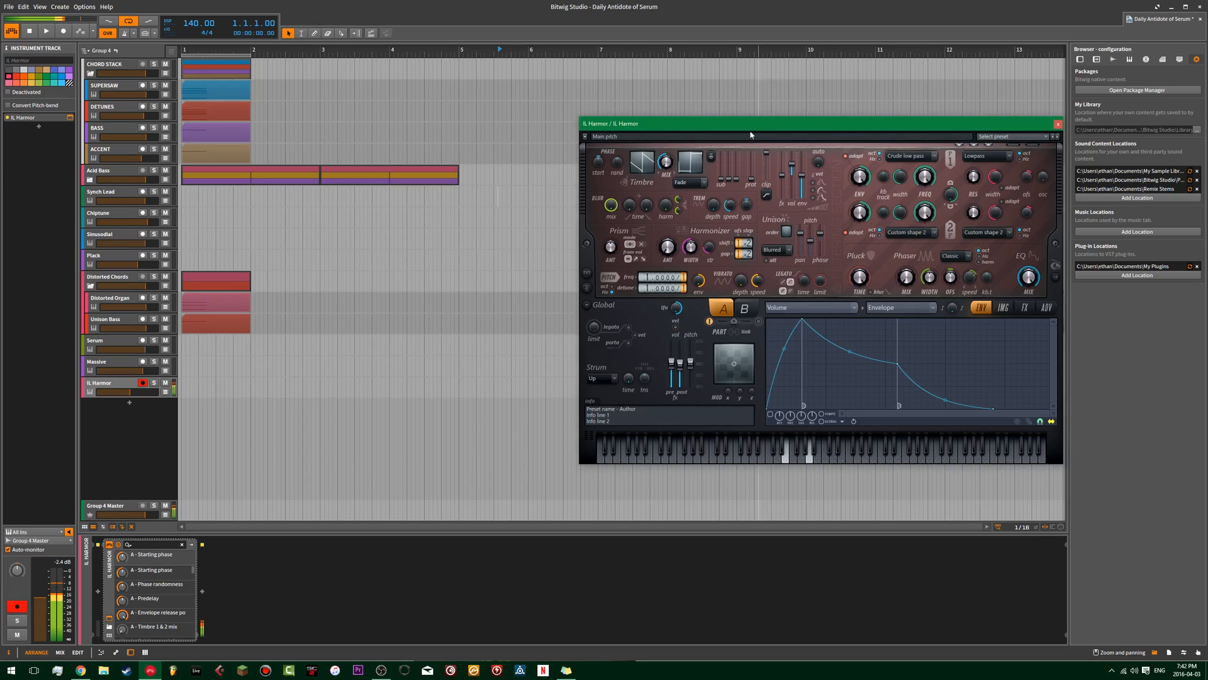
{"action": "left_click_drag", "start_coordinate": [774, 123], "coordinate": [563, 124]}
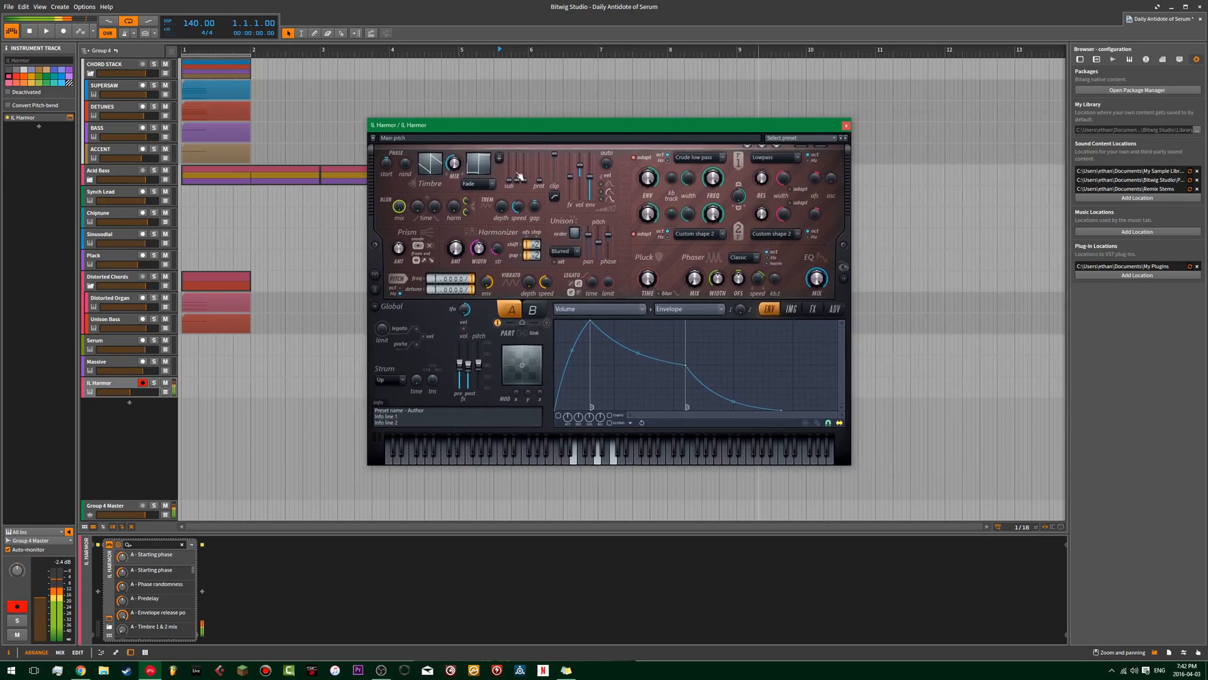
Enable Harmor's part B alongside part A and return to editing part A.
{"action": "left_click", "coordinate": [540, 315]}
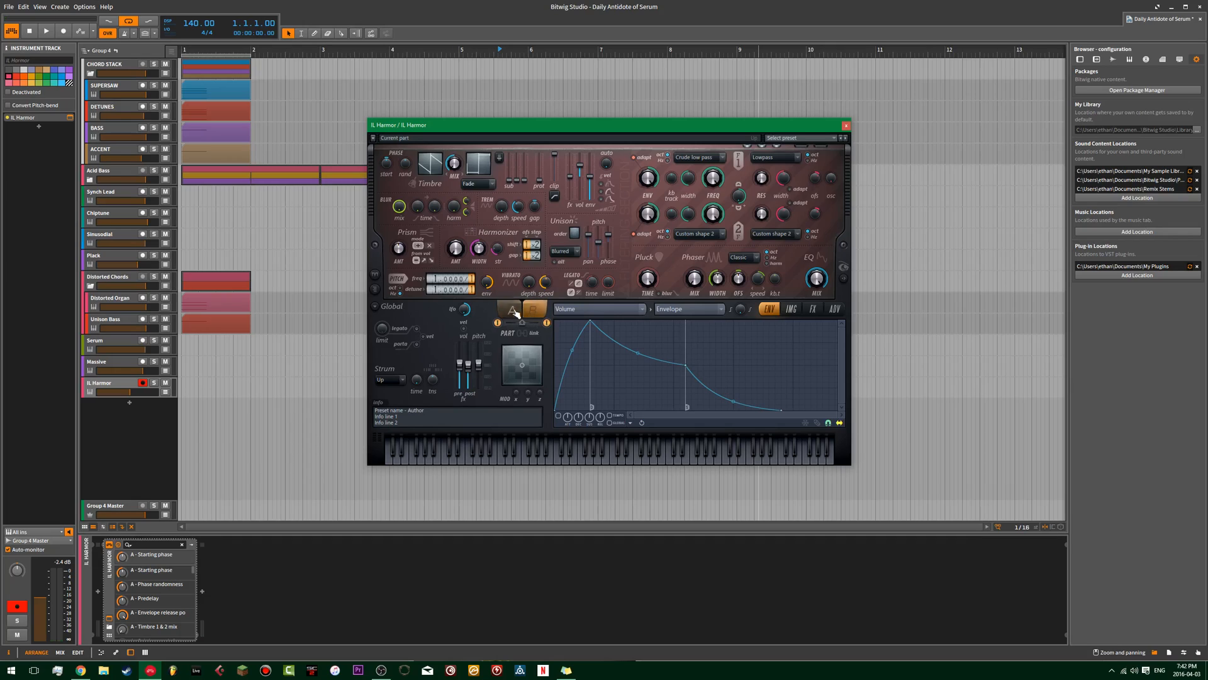
{"action": "left_click", "coordinate": [460, 167]}
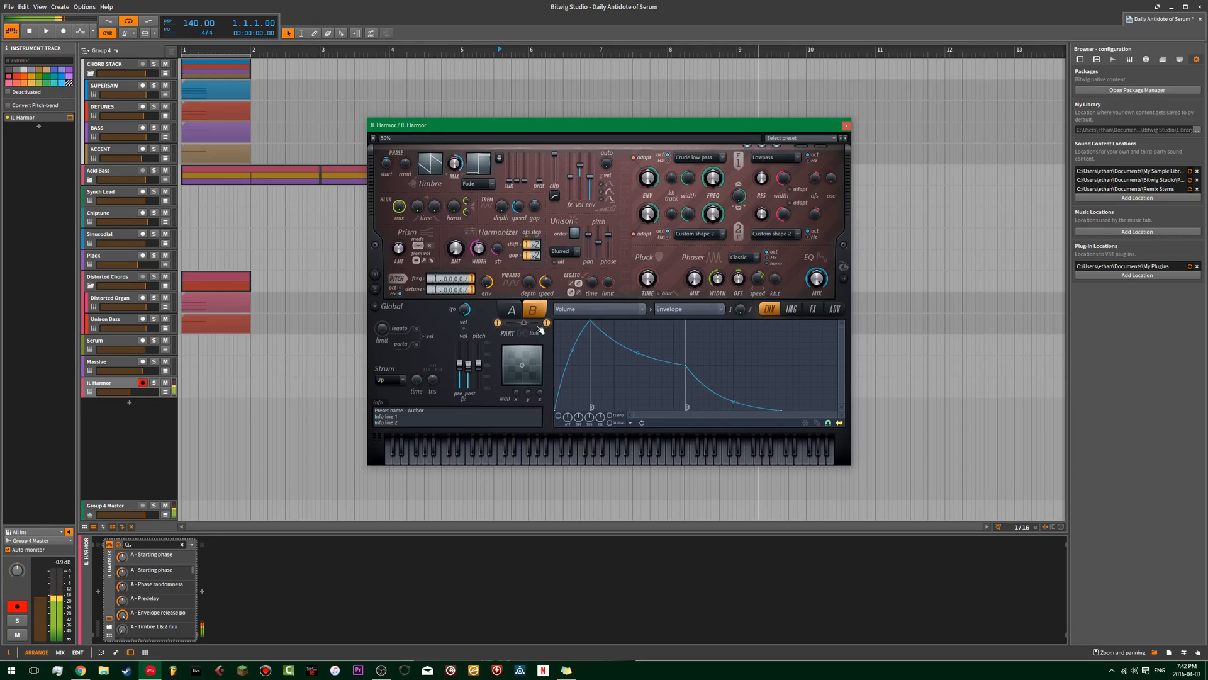
{"action": "left_click", "coordinate": [511, 309]}
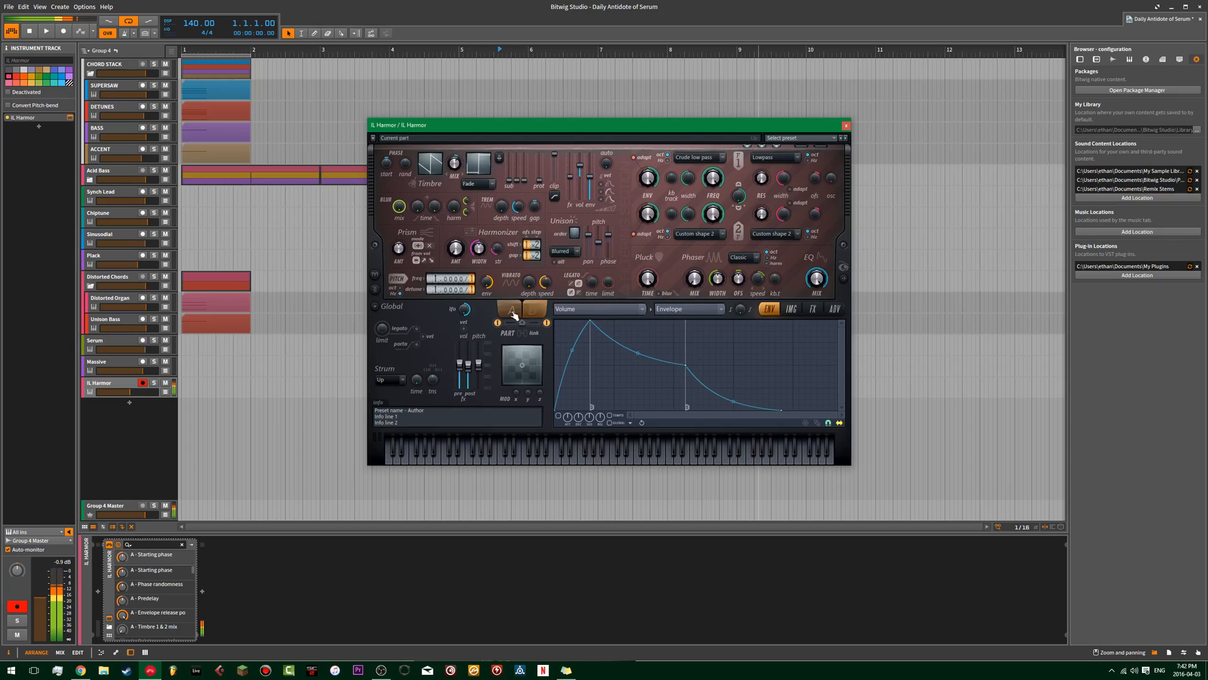
Turn off the bypass of Harmor's delay and reverb so both effects are active, and return to the envelope page.
{"action": "left_click", "coordinate": [812, 309]}
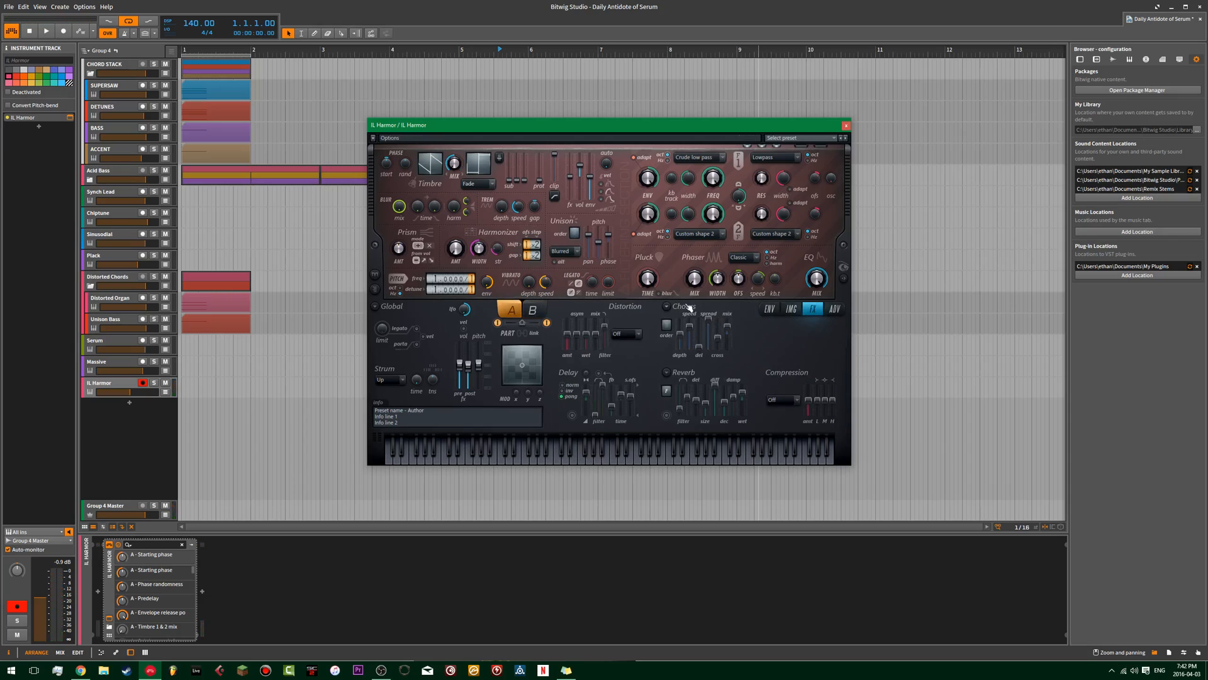
{"action": "left_click", "coordinate": [796, 310]}
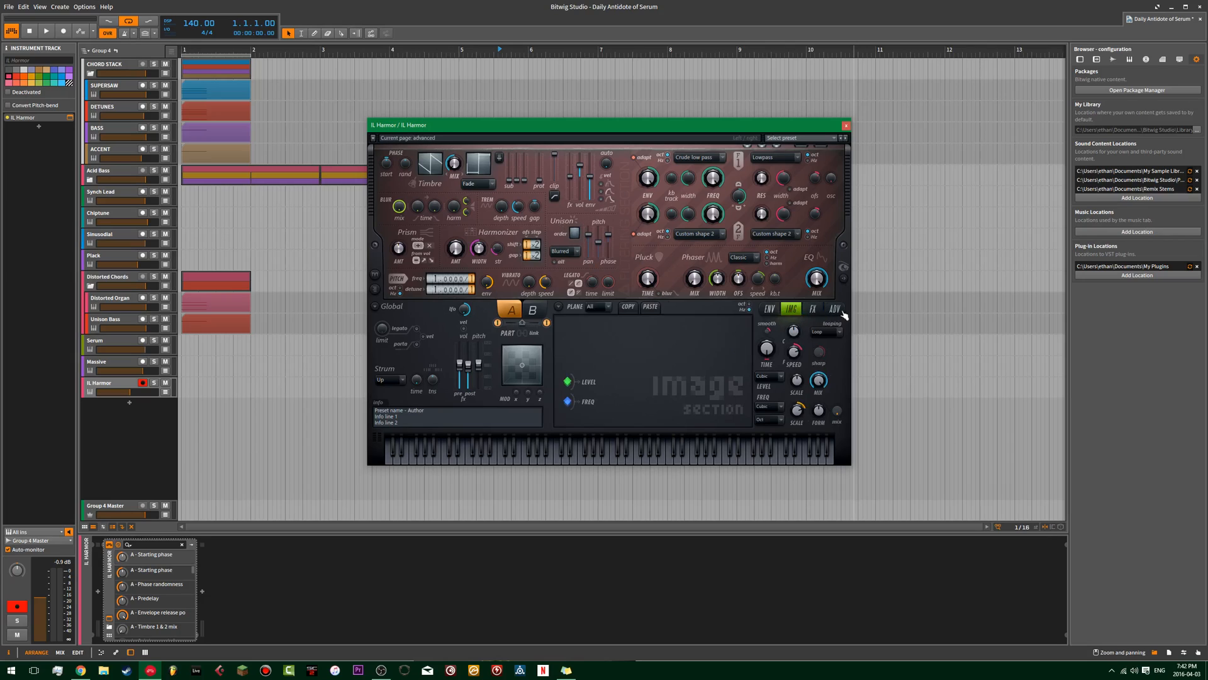
{"action": "left_click", "coordinate": [813, 309]}
{"action": "left_click", "coordinate": [573, 416]}
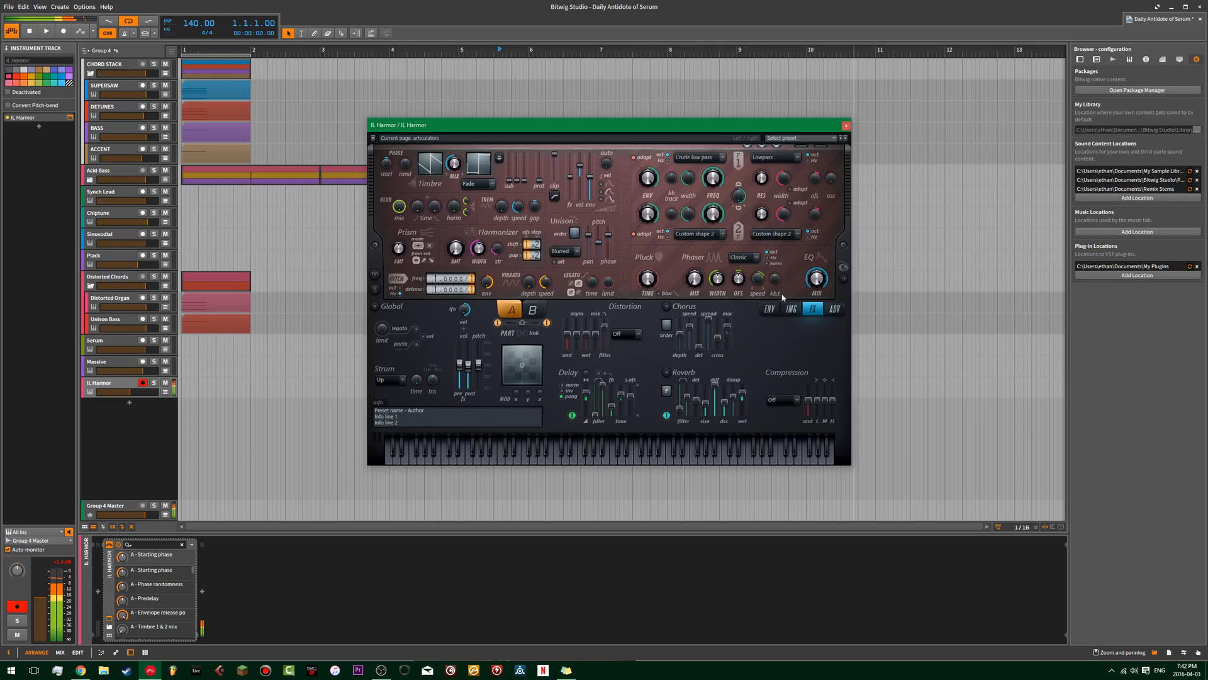
{"action": "left_click", "coordinate": [778, 310]}
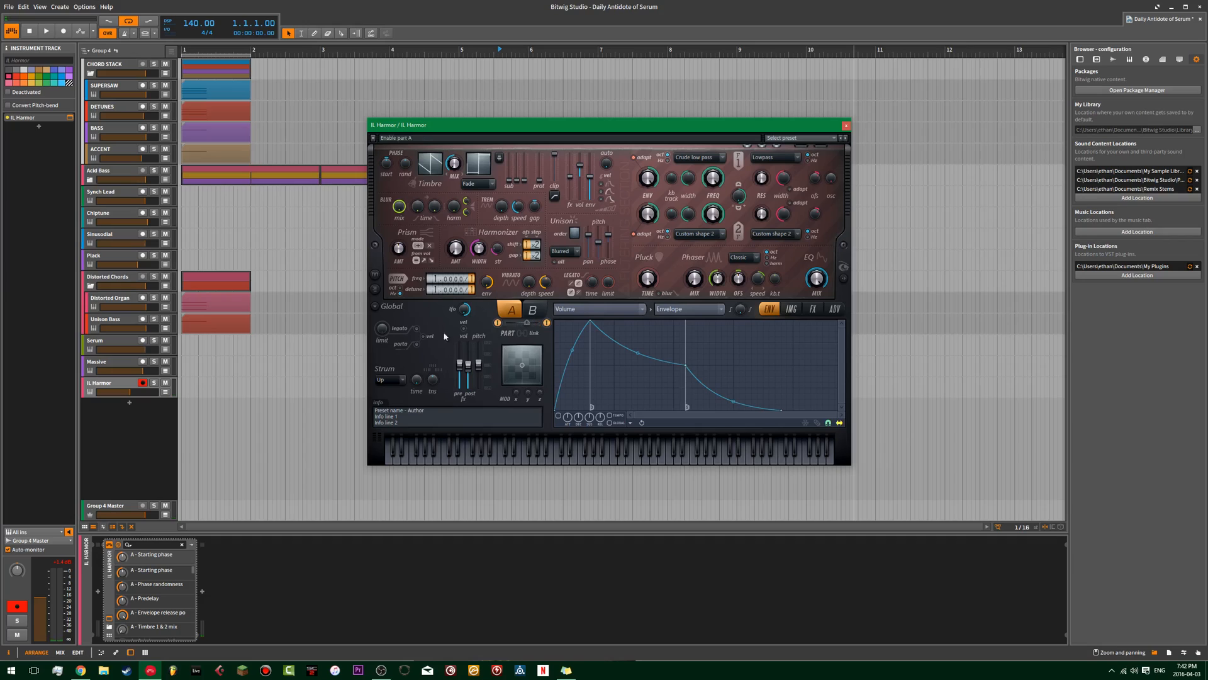
Review the oscillator setup in Serum as a reference for Harmor and close its window again.
{"action": "left_click", "coordinate": [119, 362]}
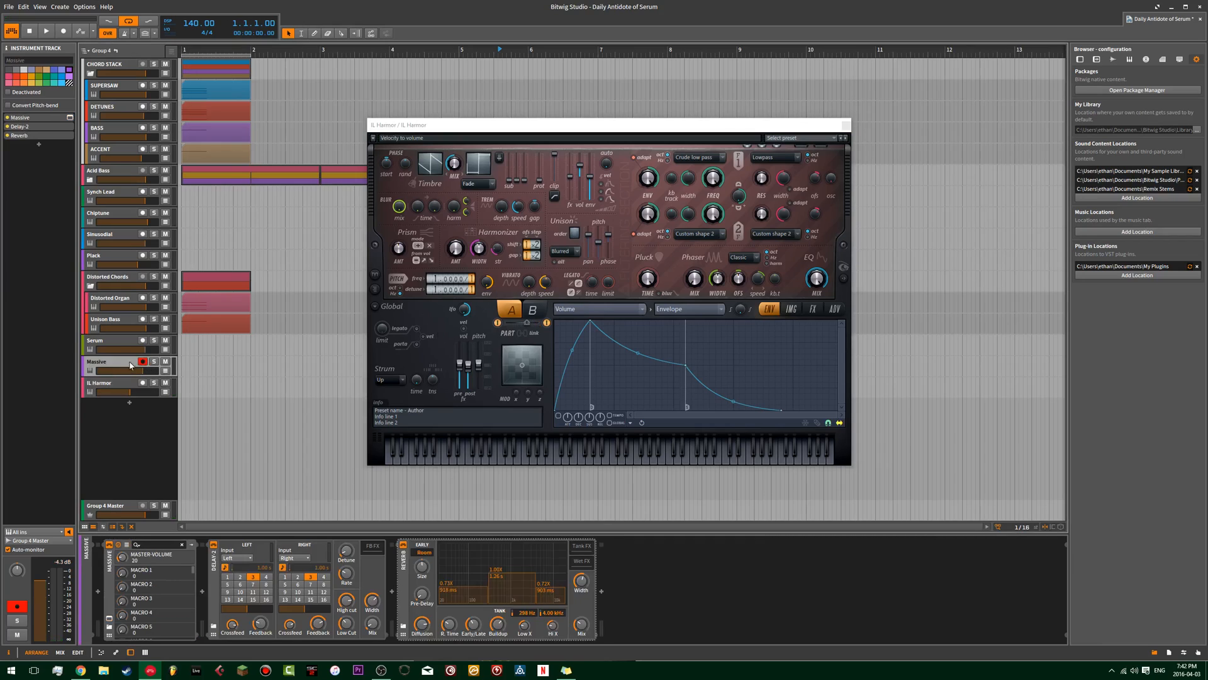
{"action": "left_click", "coordinate": [101, 346]}
{"action": "left_click", "coordinate": [70, 118]}
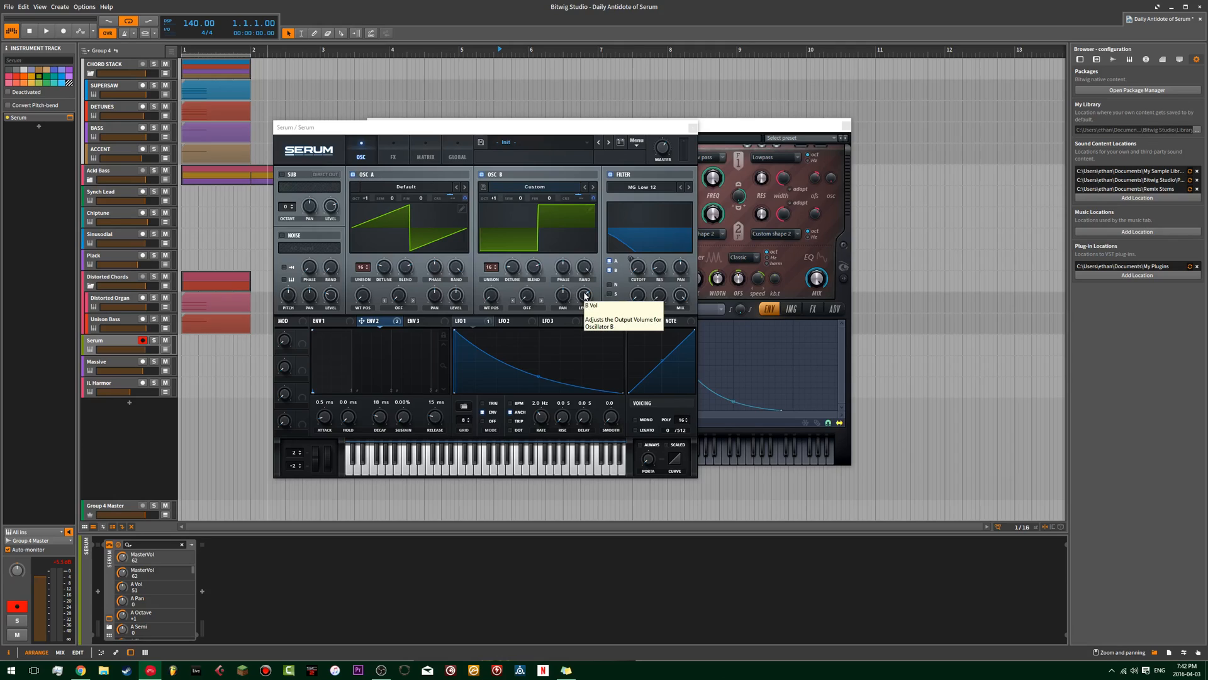
{"action": "left_click", "coordinate": [693, 129]}
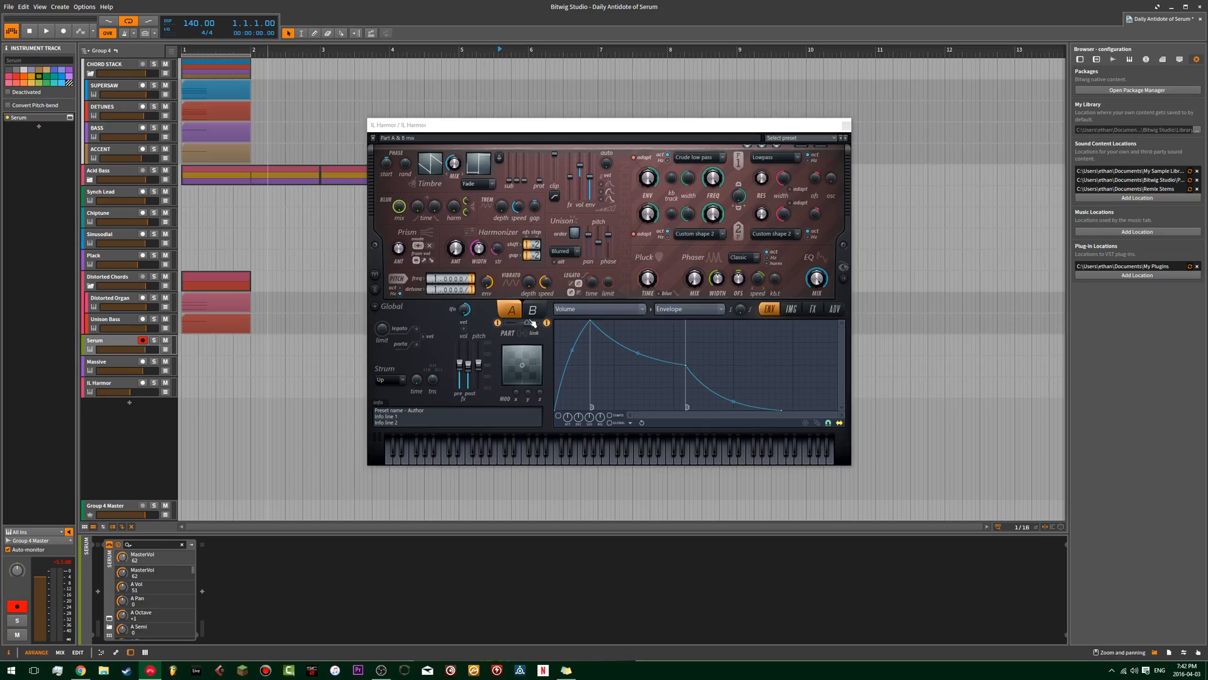
Adjust Harmor's part A and B mix and make the IL Harmor track the active one for playing.
{"action": "left_click", "coordinate": [532, 322]}
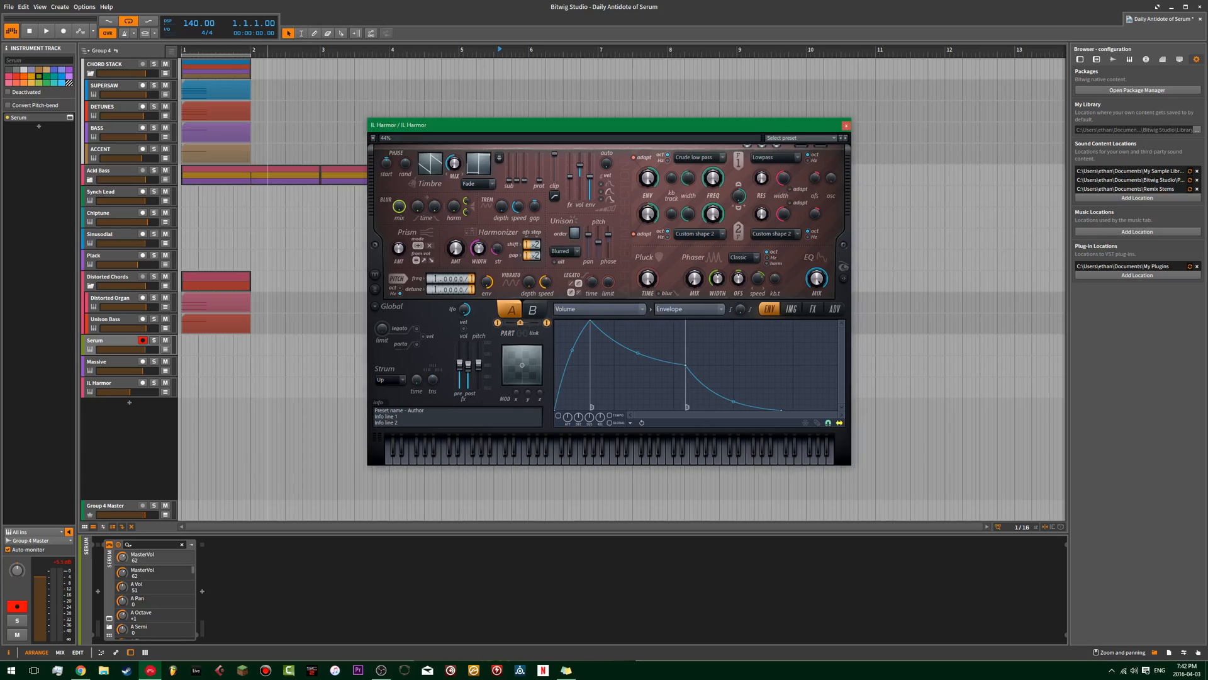
{"action": "left_click_drag", "start_coordinate": [523, 322], "coordinate": [527, 323]}
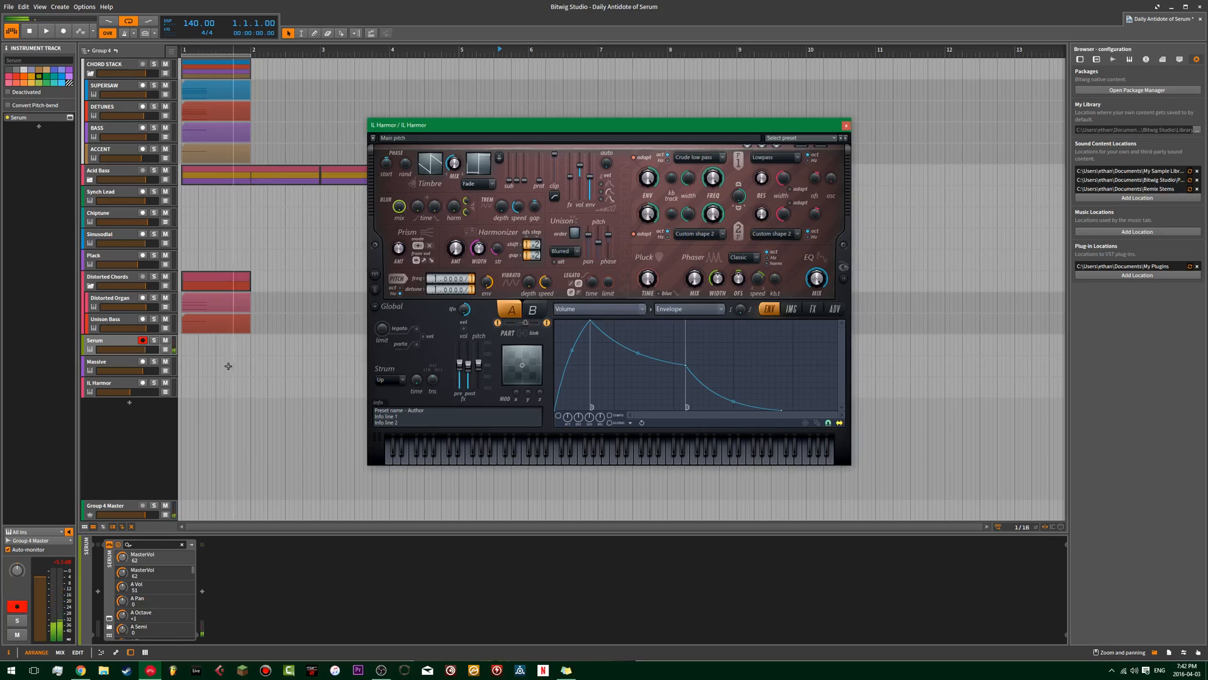
{"action": "left_click", "coordinate": [195, 384]}
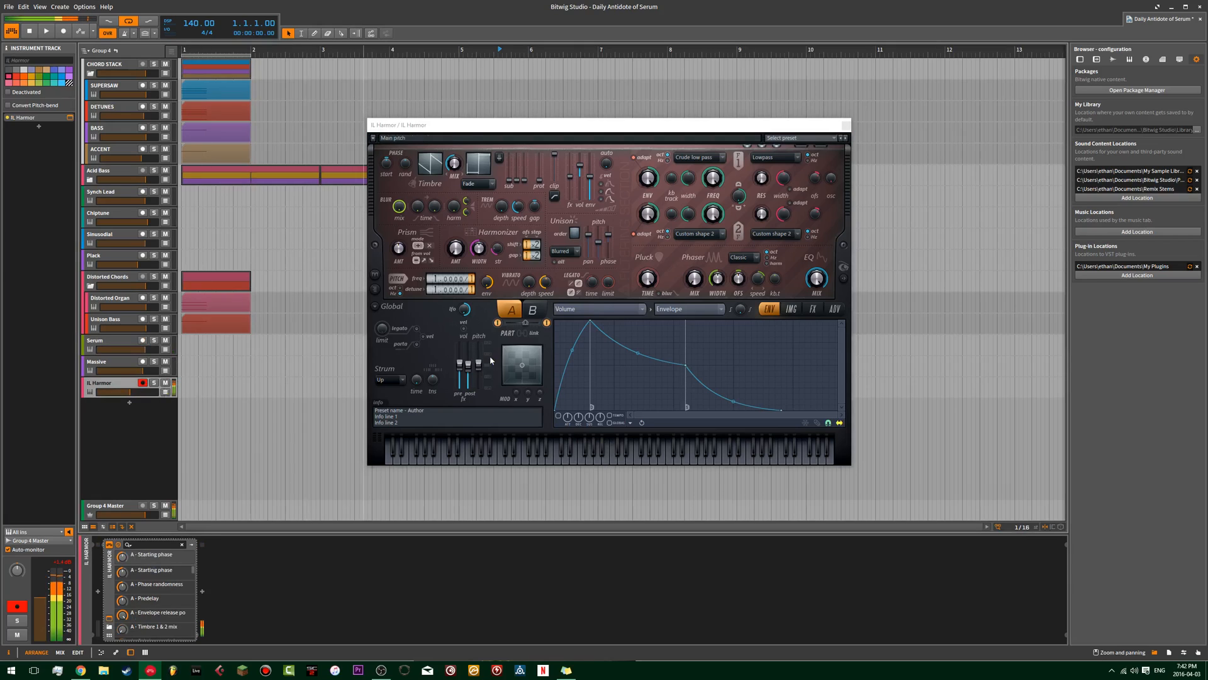
Show Harmor's spectral visualization beside the synth, reposition the window and keep the envelope page open.
{"action": "left_click", "coordinate": [845, 278]}
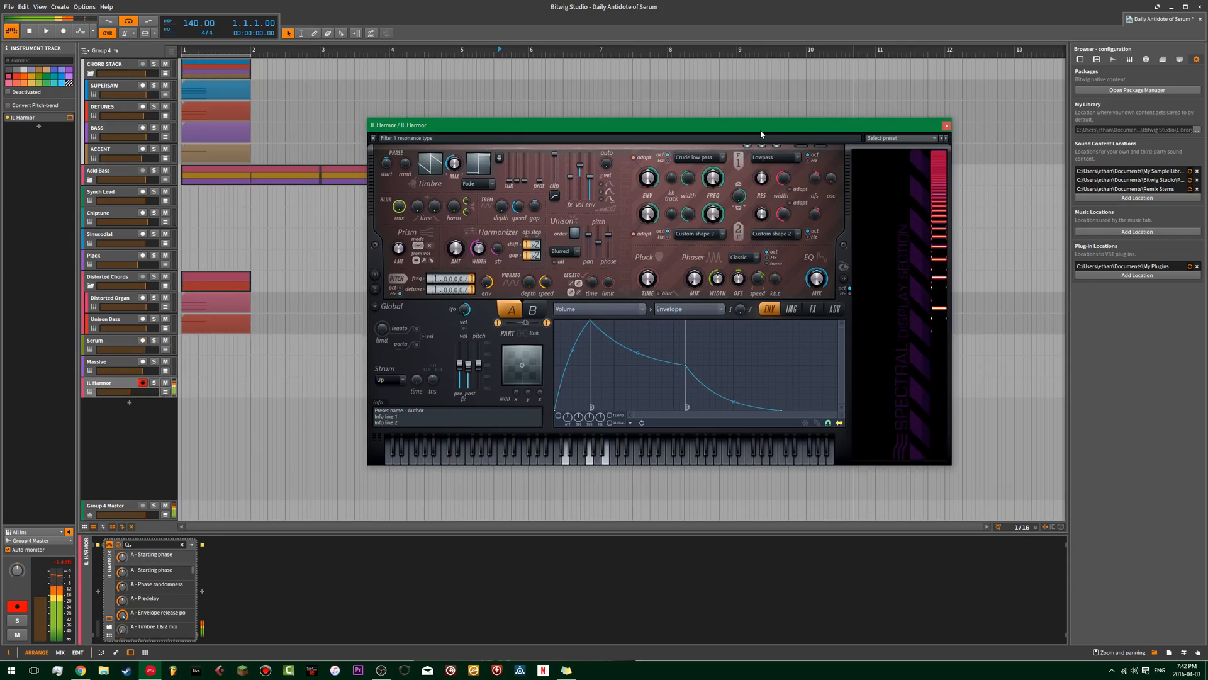
{"action": "left_click_drag", "start_coordinate": [763, 130], "coordinate": [686, 122]}
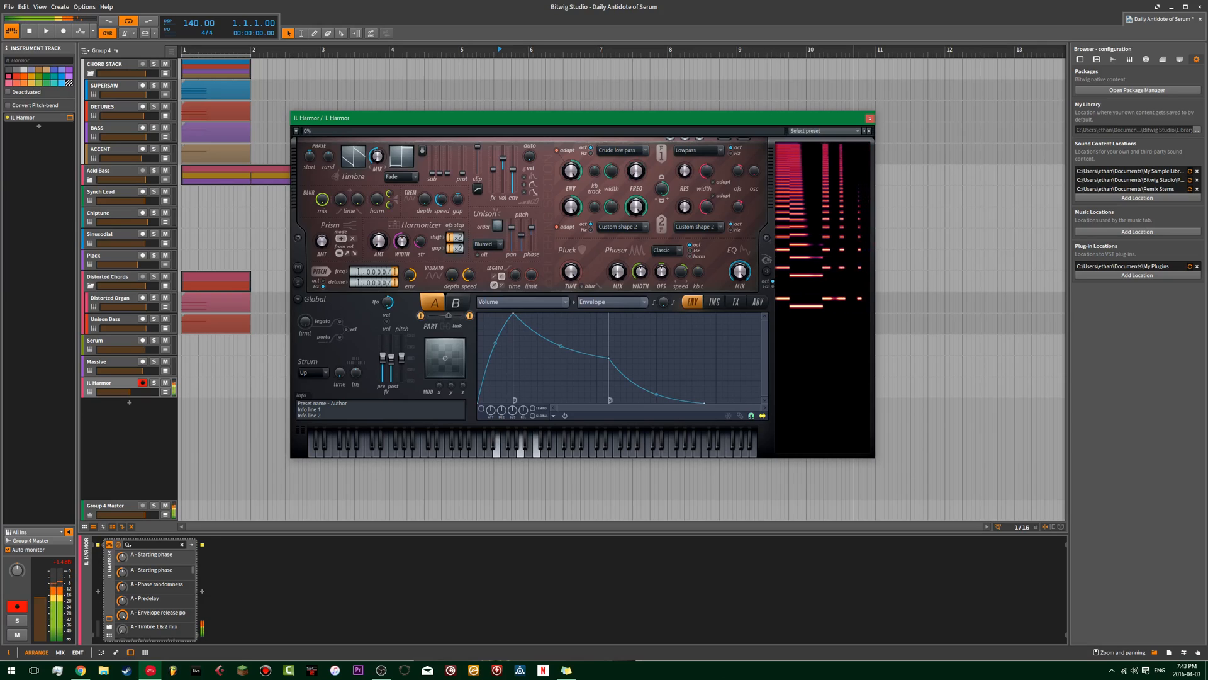
{"action": "left_click", "coordinate": [757, 303]}
{"action": "left_click", "coordinate": [731, 303]}
{"action": "left_click", "coordinate": [696, 303]}
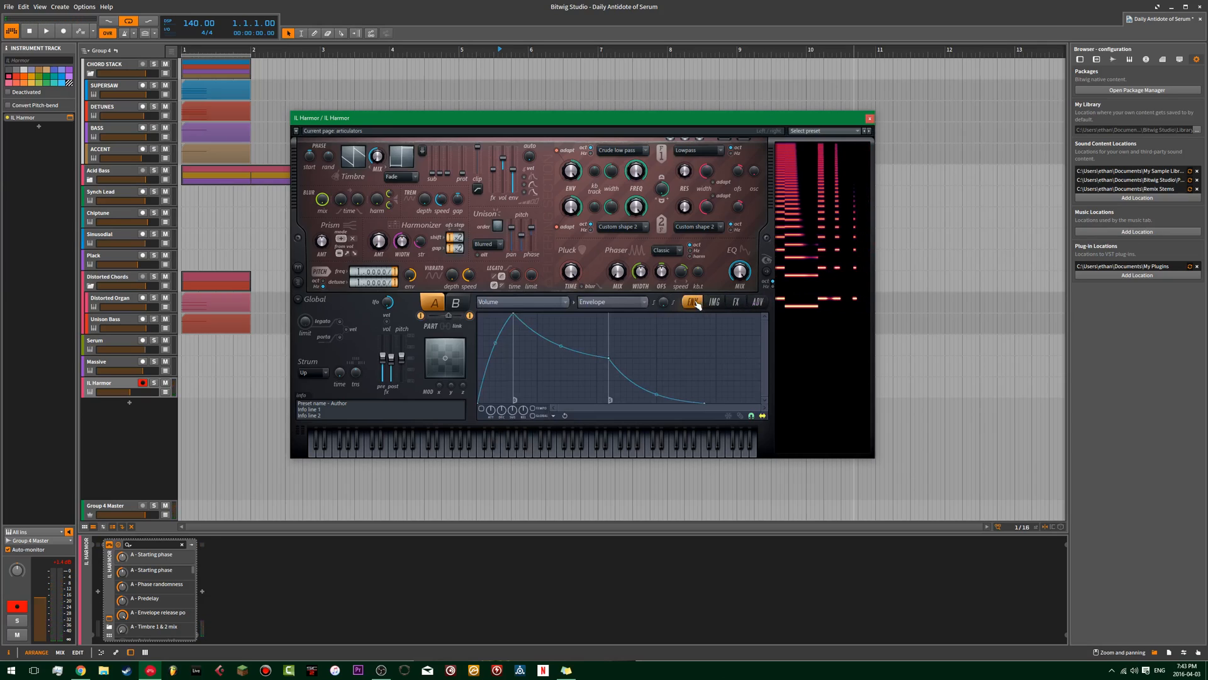
Disable Harmor's part B and return to editing part A.
{"action": "left_click", "coordinate": [519, 303]}
{"action": "left_click", "coordinate": [457, 303]}
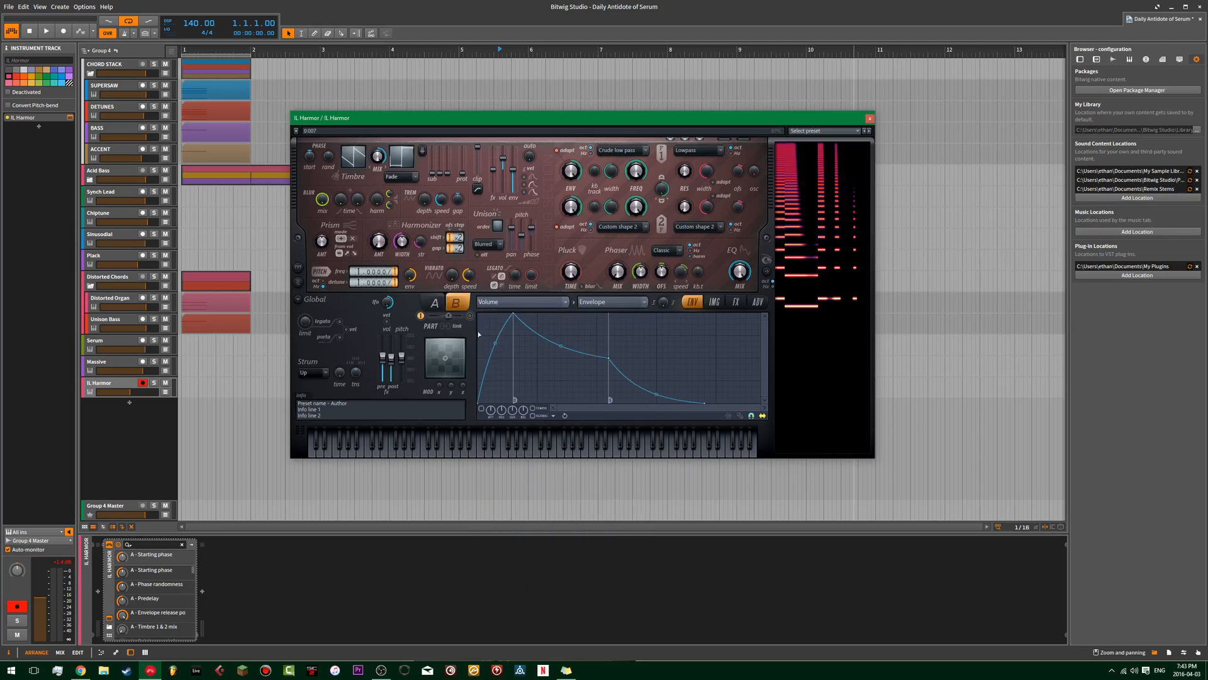
{"action": "left_click", "coordinate": [434, 303]}
Enable an envelope on part A's filter 1 frequency and shape it as a curved decay falling close to the minimum.
{"action": "left_click", "coordinate": [520, 302]}
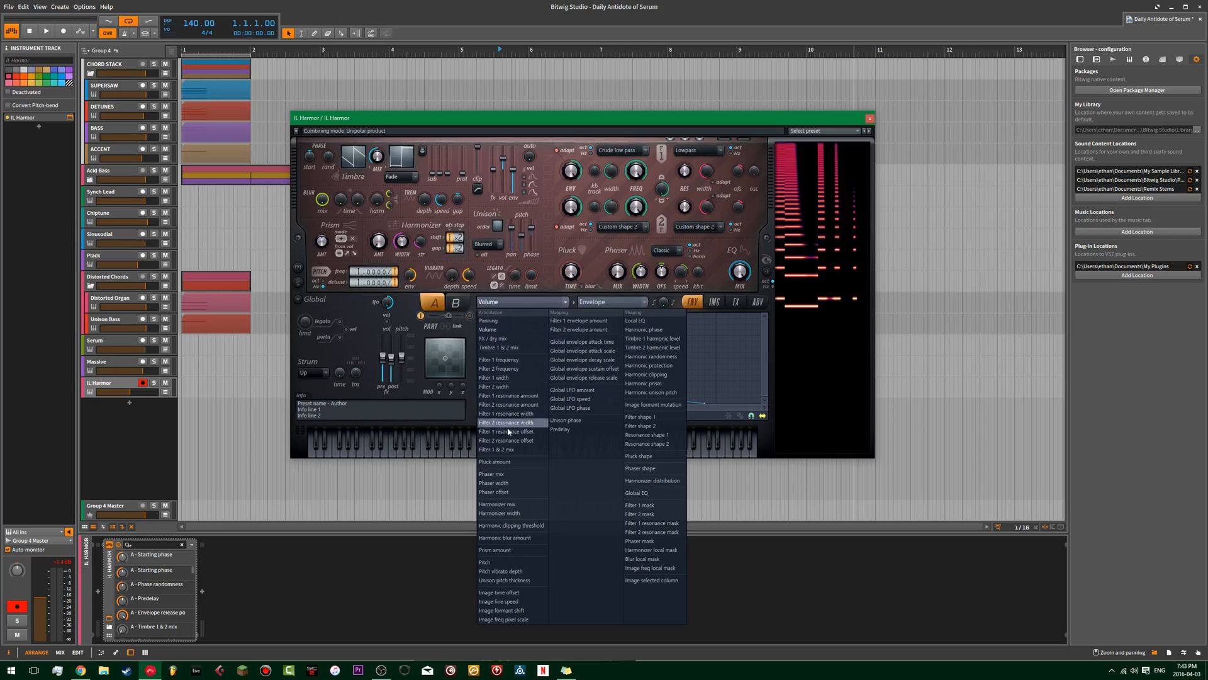
{"action": "left_click", "coordinate": [498, 360]}
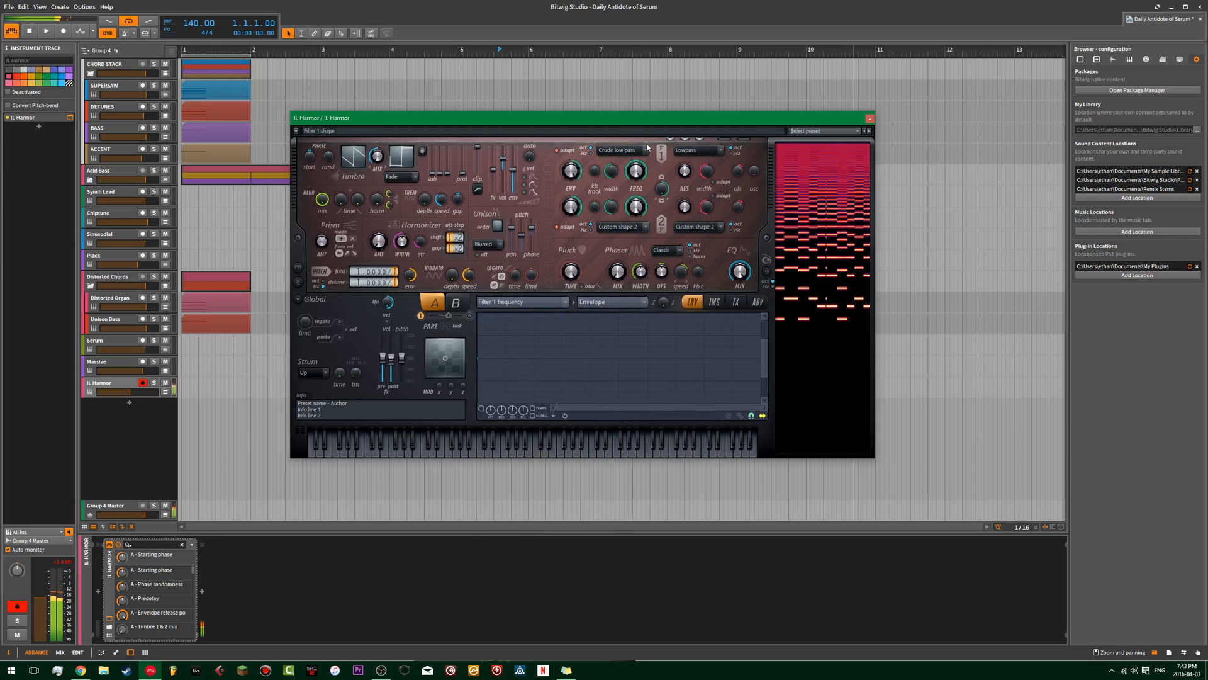
{"action": "right_click", "coordinate": [585, 379]}
{"action": "mouse_move", "coordinate": [585, 379]}
{"action": "left_mouse_down"}
{"action": "mouse_move", "coordinate": [609, 381]}
{"action": "mouse_move", "coordinate": [590, 381]}
{"action": "left_mouse_up"}
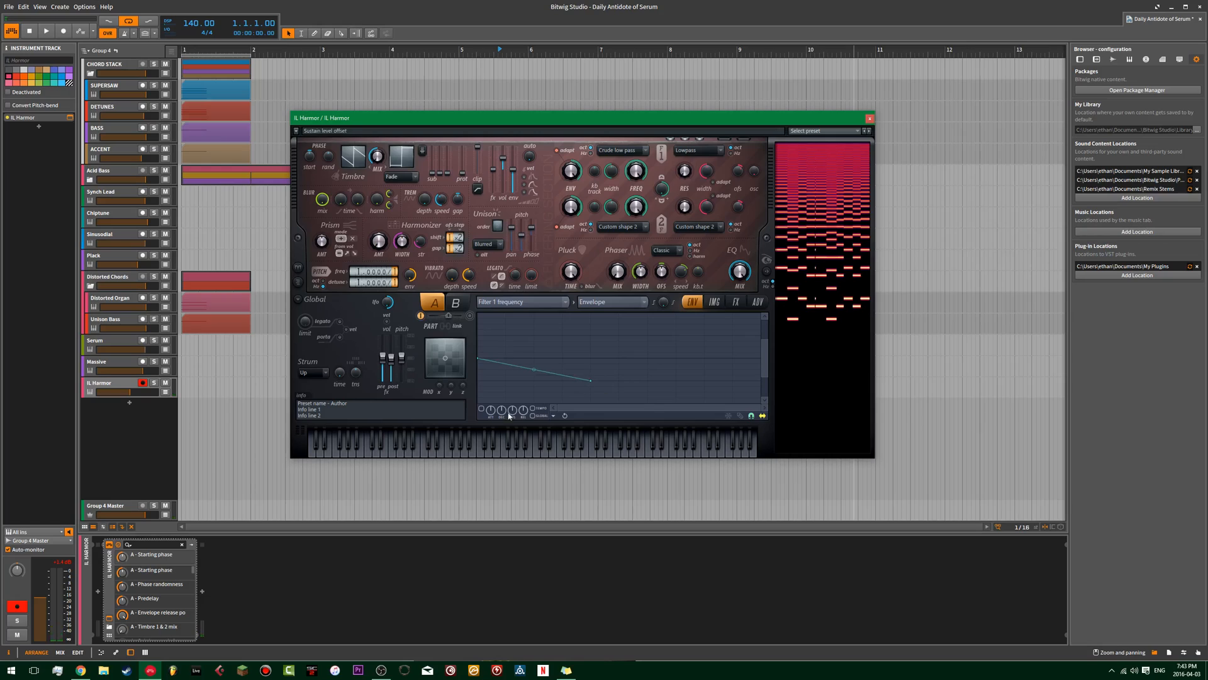
{"action": "left_click", "coordinate": [483, 410]}
{"action": "left_click_drag", "start_coordinate": [537, 375], "coordinate": [590, 402]}
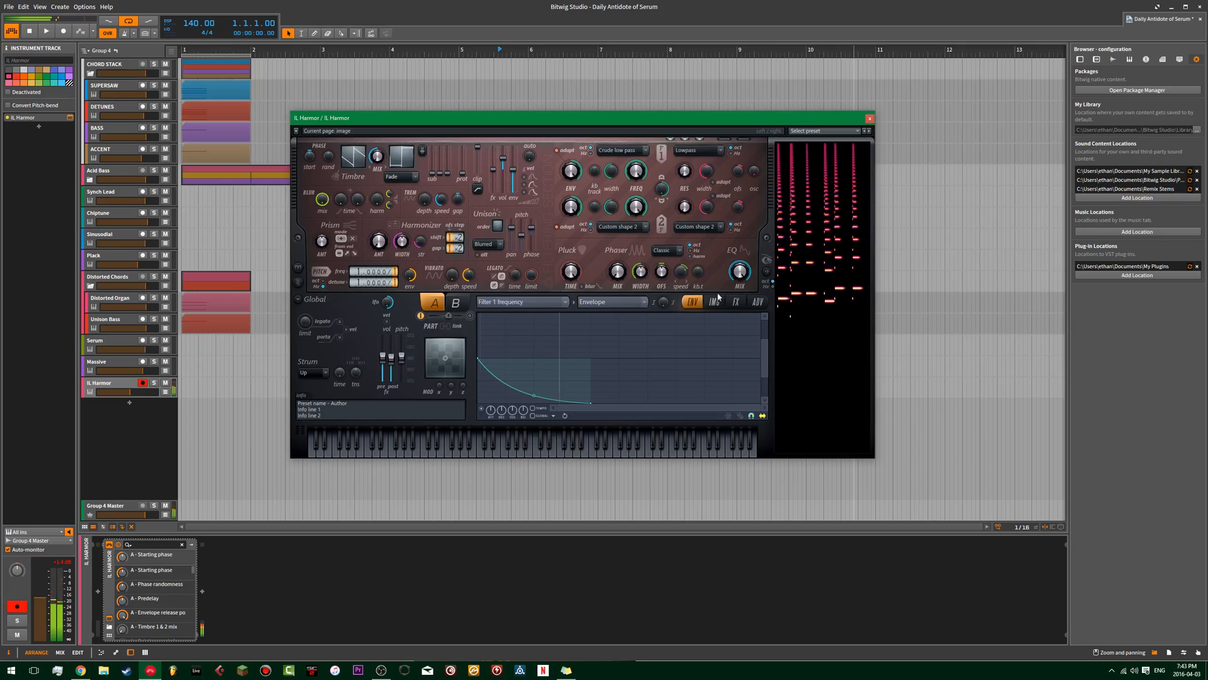
Show Harmor's effects and adjust the chorus order, depth and cross settings.
{"action": "left_click", "coordinate": [736, 301]}
{"action": "left_click_drag", "start_coordinate": [592, 320], "coordinate": [608, 340]}
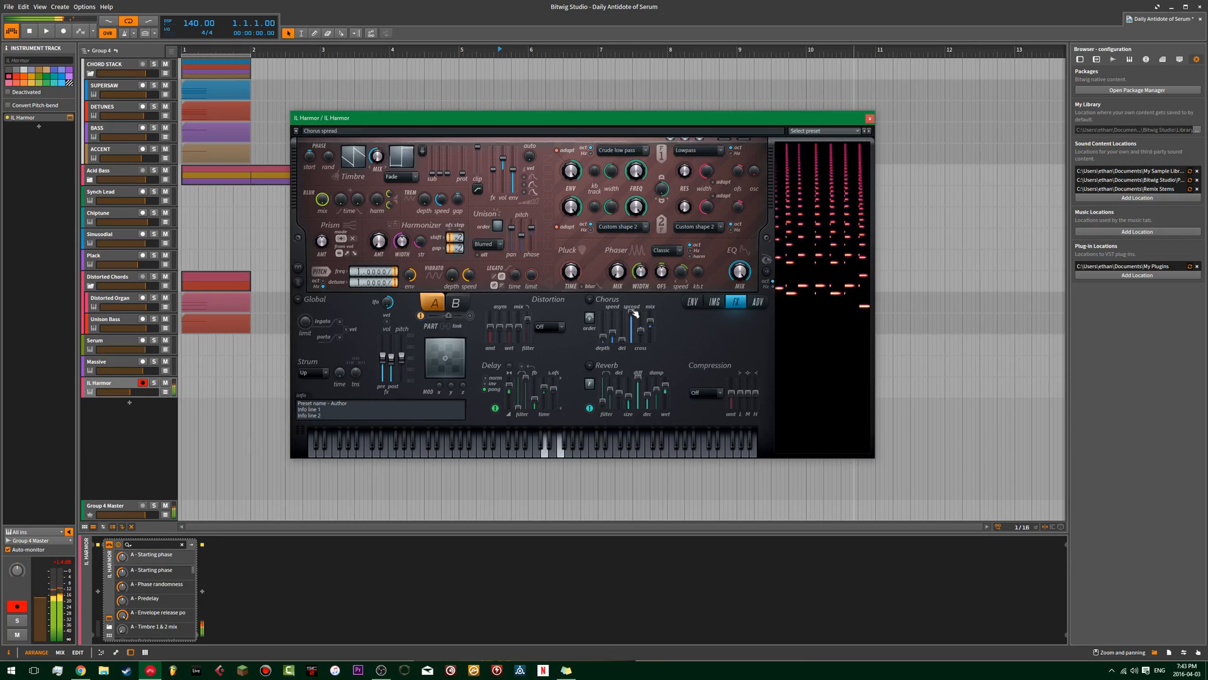
{"action": "left_click_drag", "start_coordinate": [607, 343], "coordinate": [596, 321]}
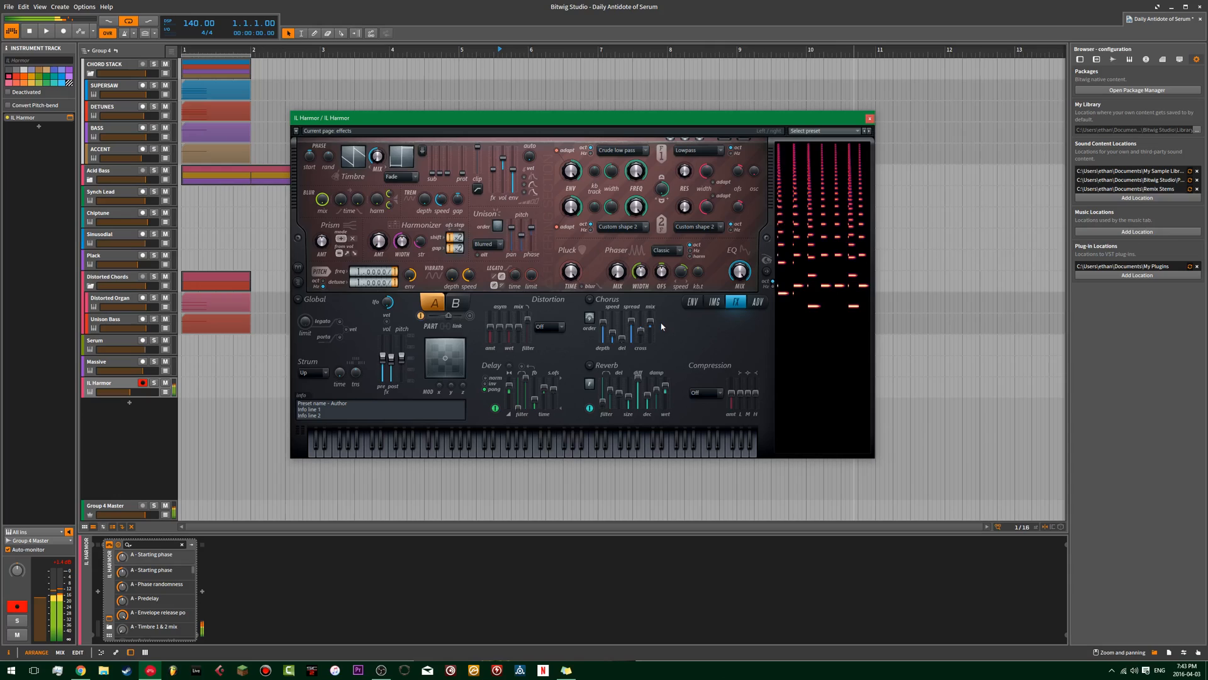
{"action": "left_click_drag", "start_coordinate": [641, 333], "coordinate": [641, 334]}
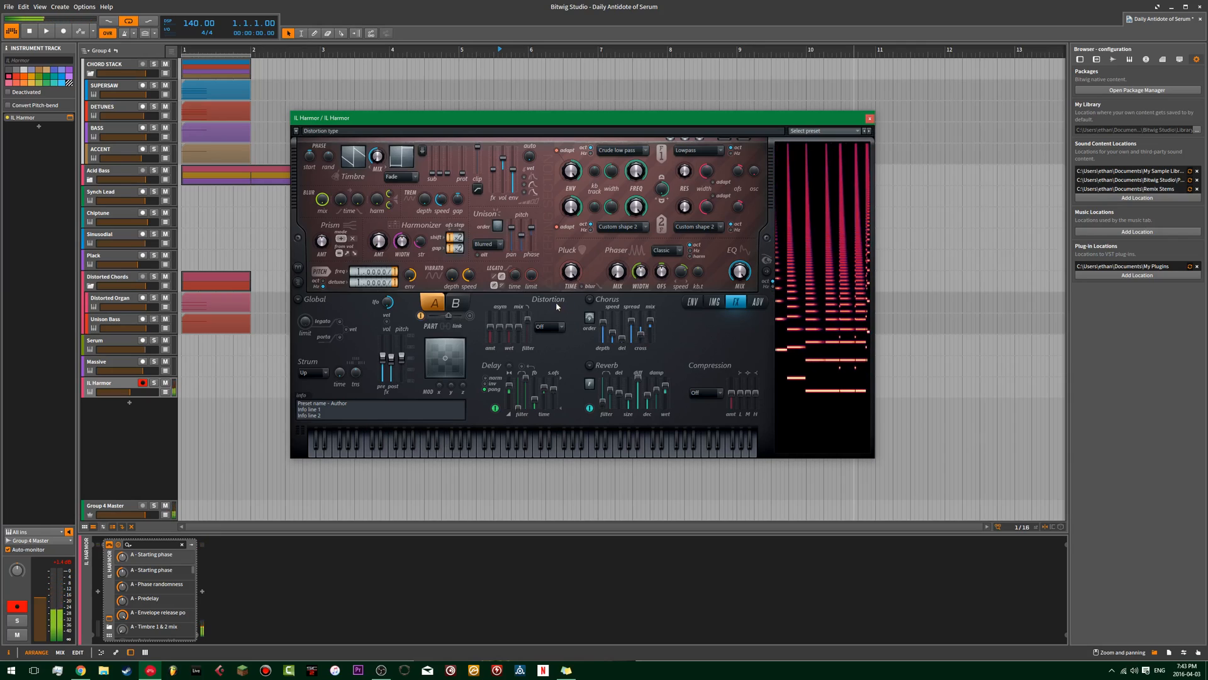
Re-enable Harmor's part B and copy part A's filter 1 frequency envelope to it.
{"action": "left_click", "coordinate": [471, 315]}
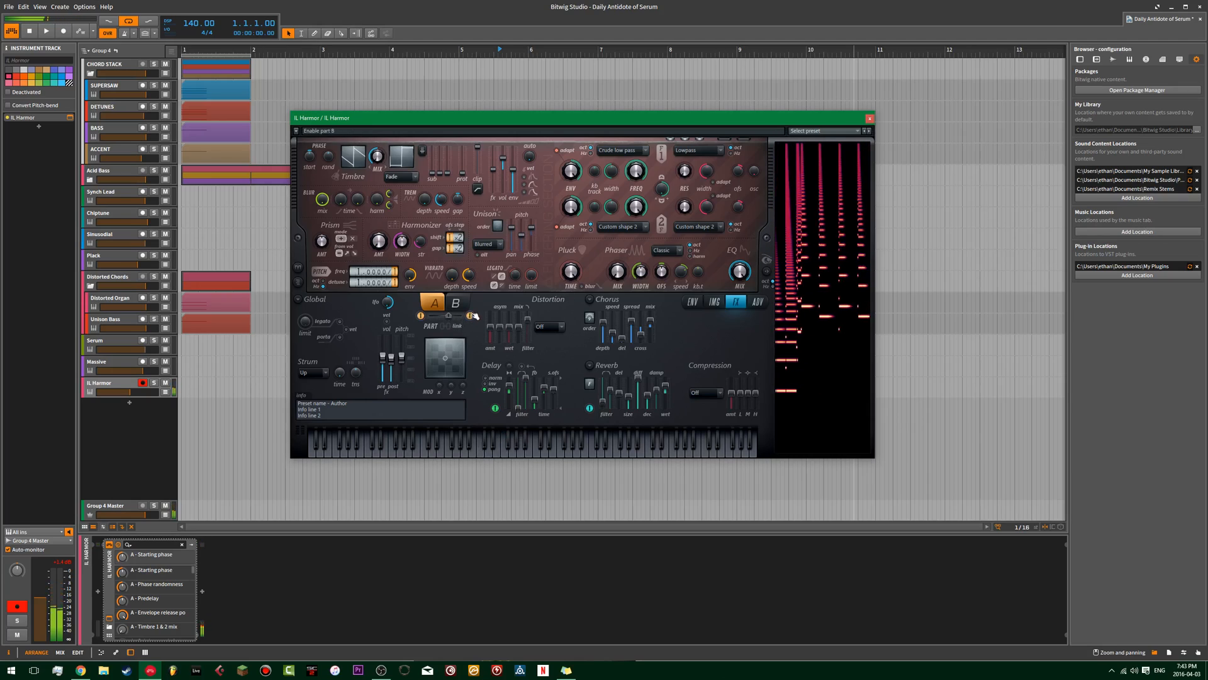
{"action": "left_click", "coordinate": [456, 303]}
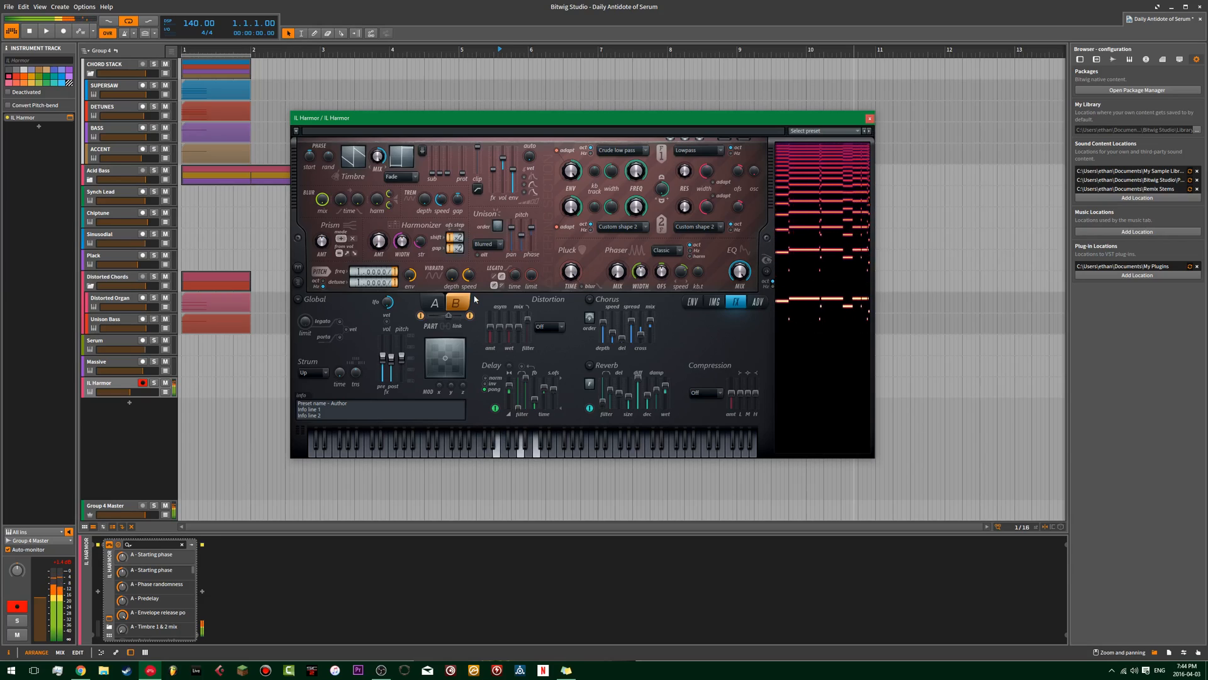
{"action": "left_click", "coordinate": [435, 302]}
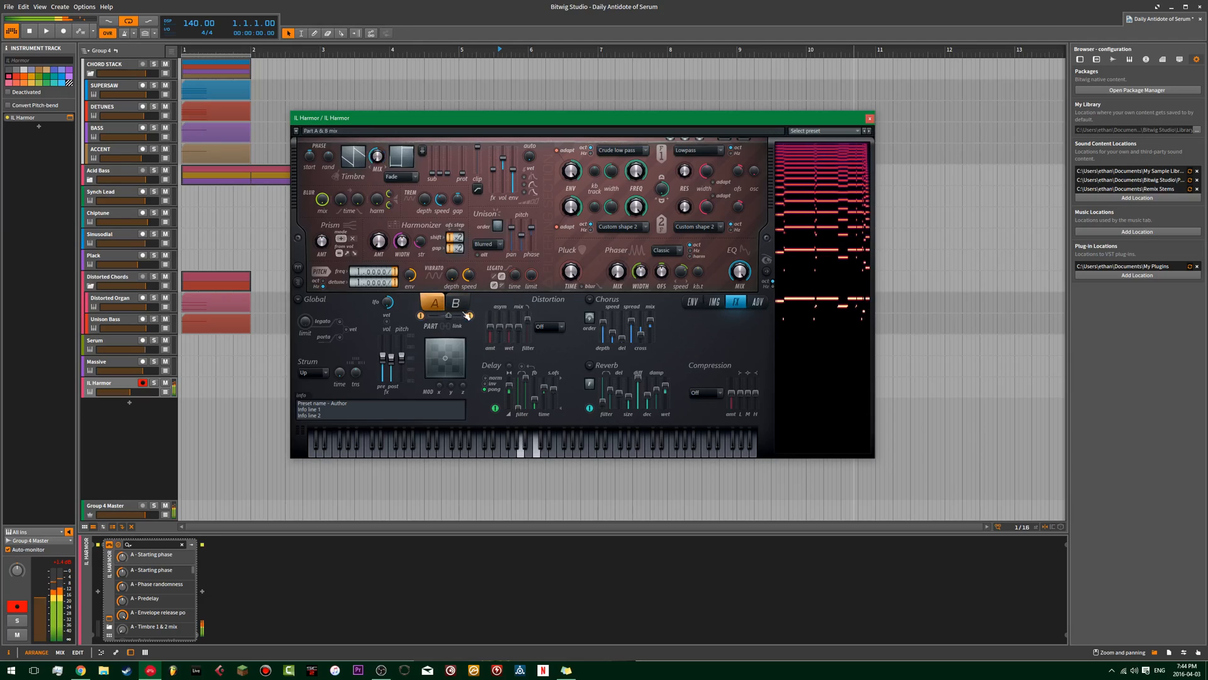
{"action": "left_click", "coordinate": [701, 301]}
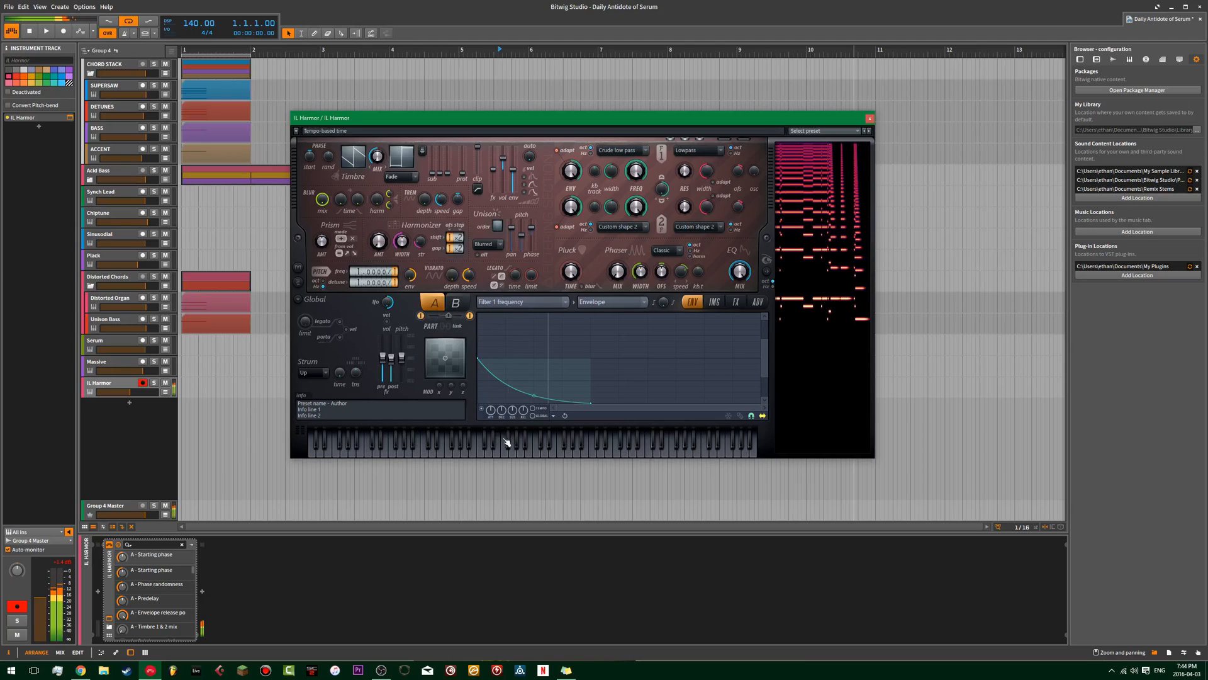
{"action": "left_click", "coordinate": [555, 416]}
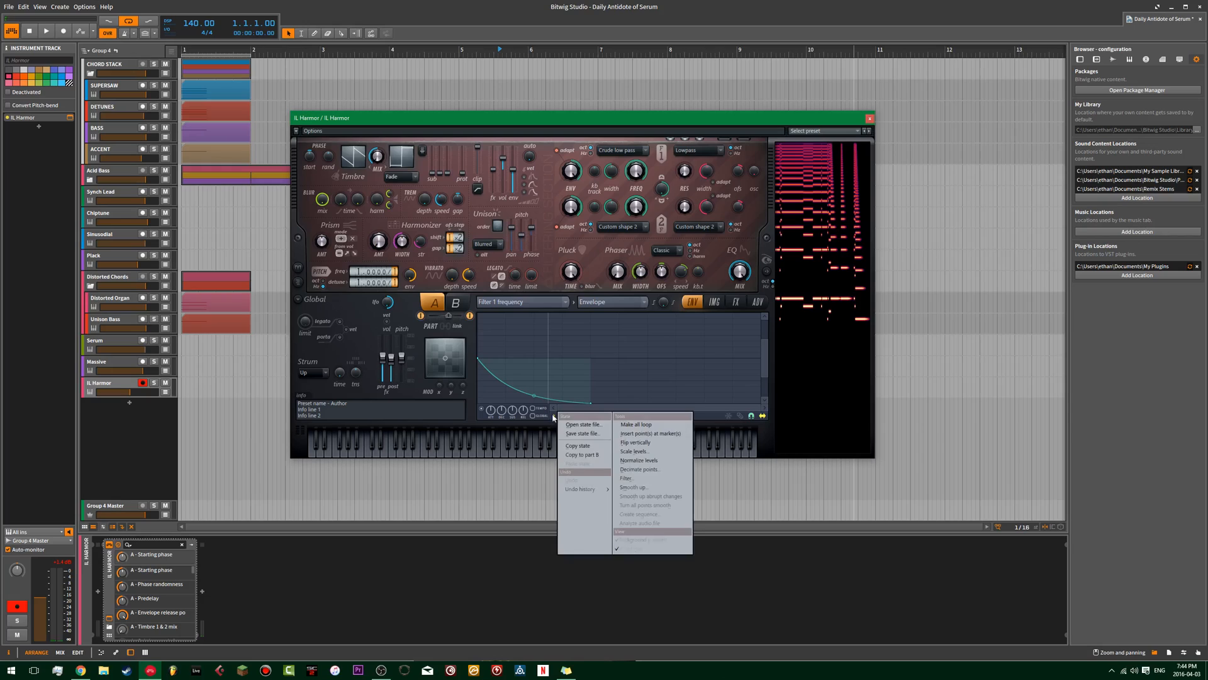
{"action": "left_click", "coordinate": [594, 456]}
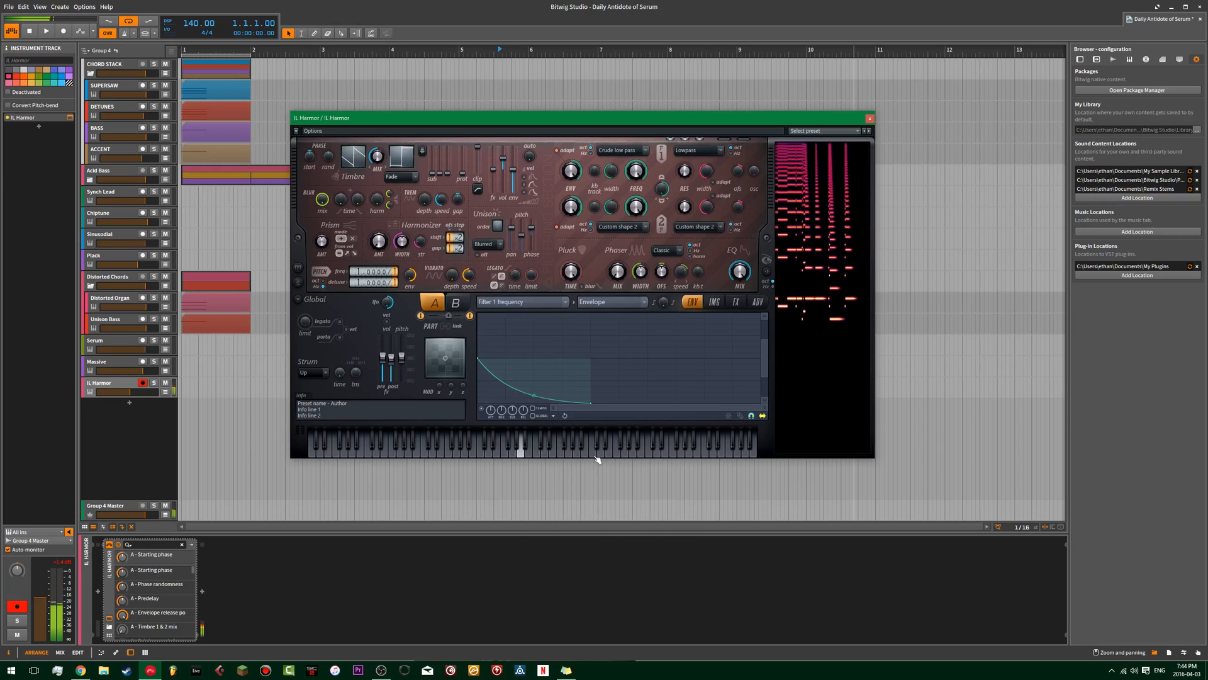
Switch briefly to the Massive track for comparison, and show the pitch envelope of Harmor's part A.
{"action": "left_click", "coordinate": [111, 362]}
{"action": "left_click", "coordinate": [110, 383]}
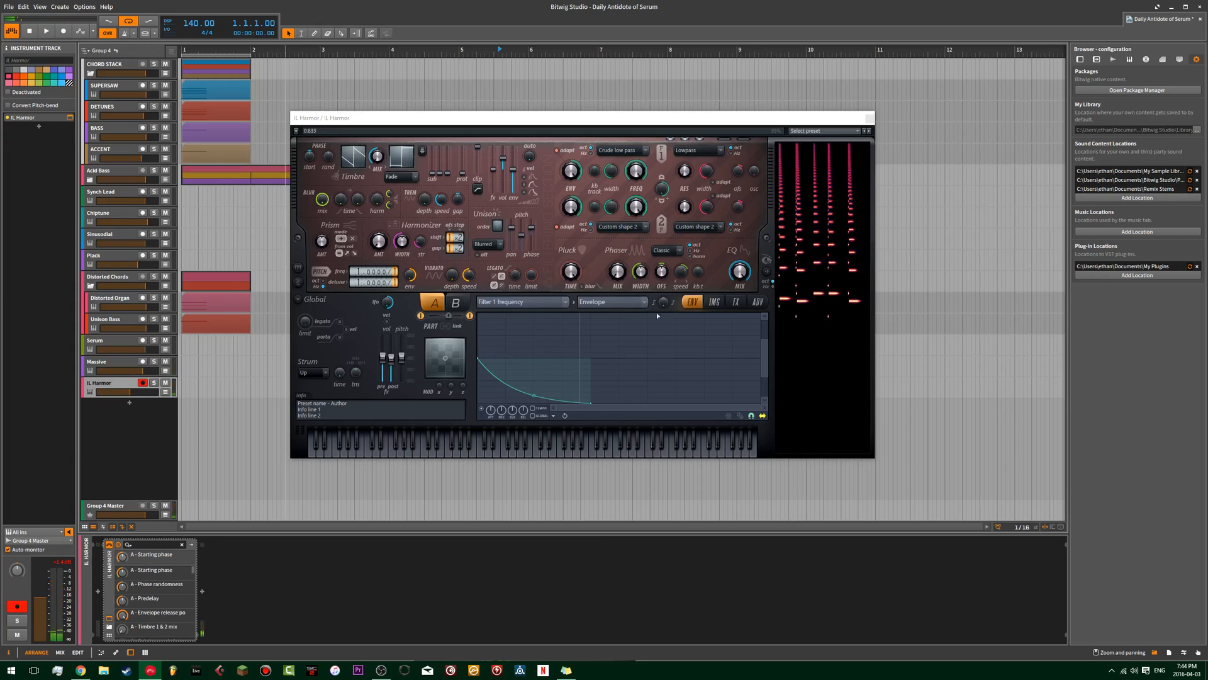
{"action": "left_click", "coordinate": [522, 303]}
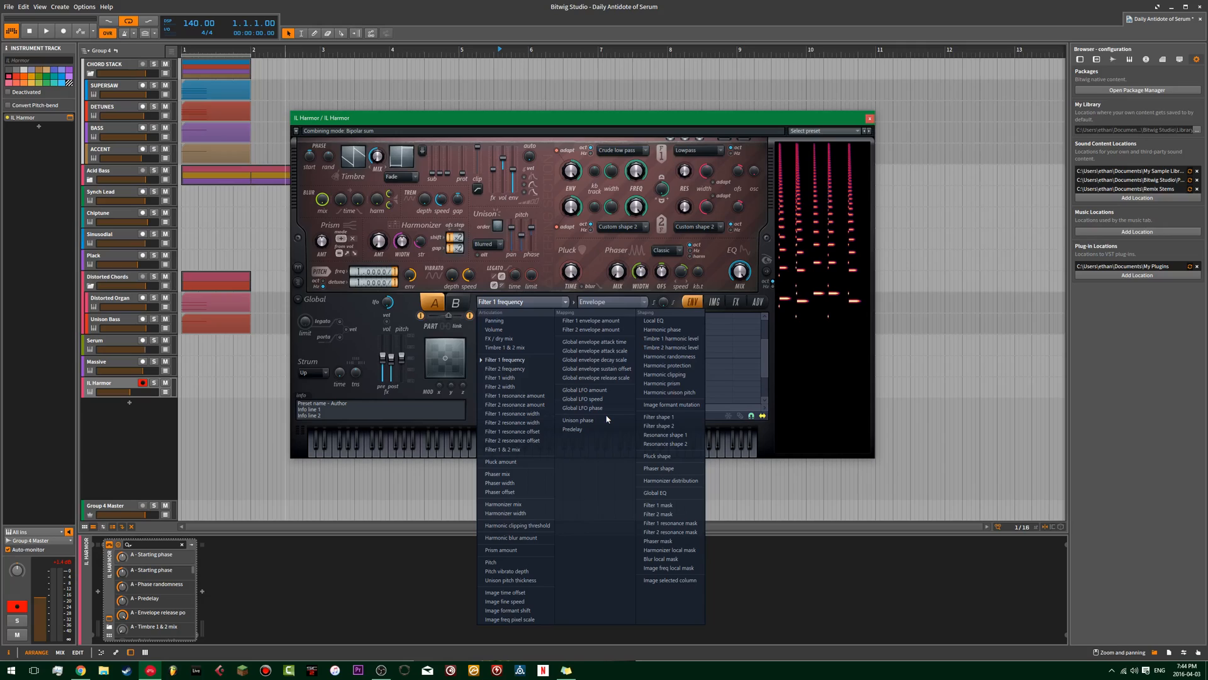
{"action": "left_click", "coordinate": [504, 567]}
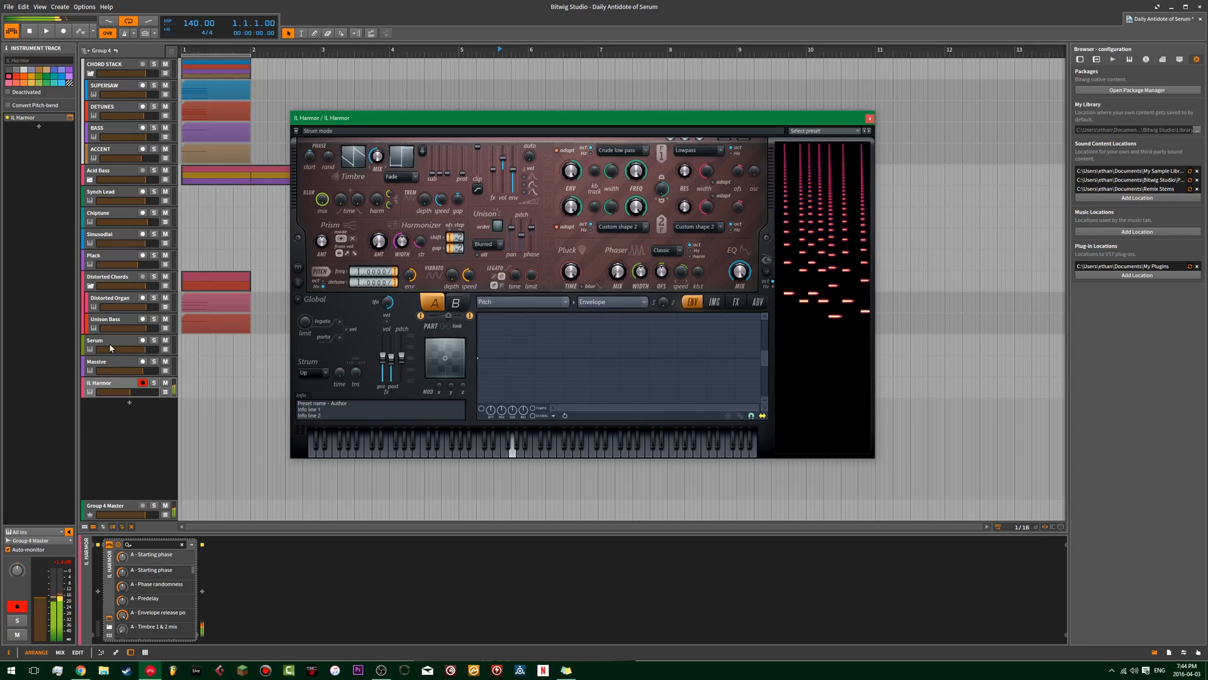
Audition the Massive track, make the Serum track active and bring up Serum's window over Harmor.
{"action": "left_click", "coordinate": [108, 364]}
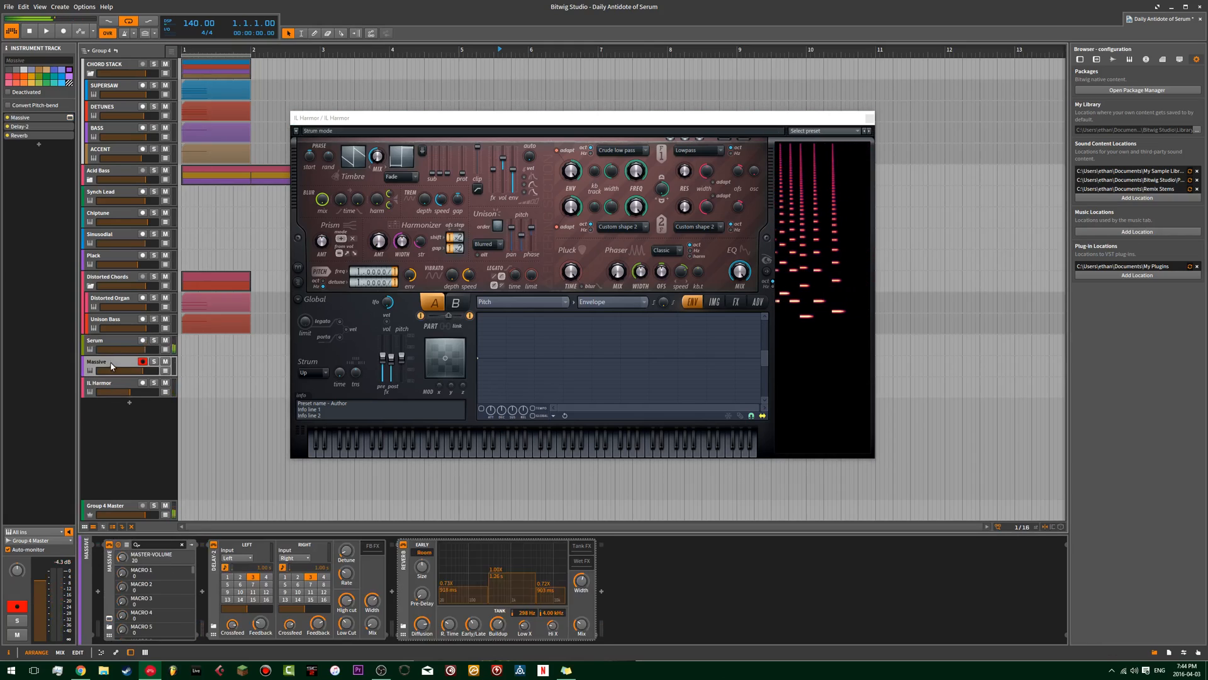
{"action": "left_click", "coordinate": [108, 343]}
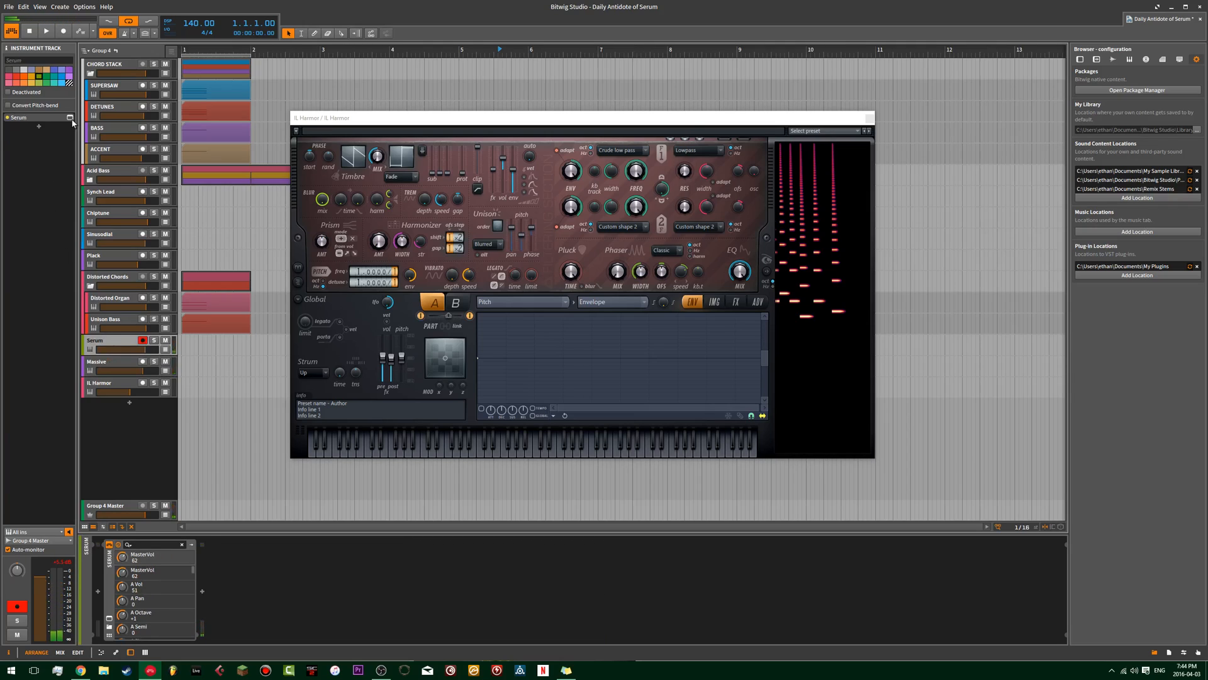
{"action": "left_click_drag", "start_coordinate": [474, 132], "coordinate": [532, 126]}
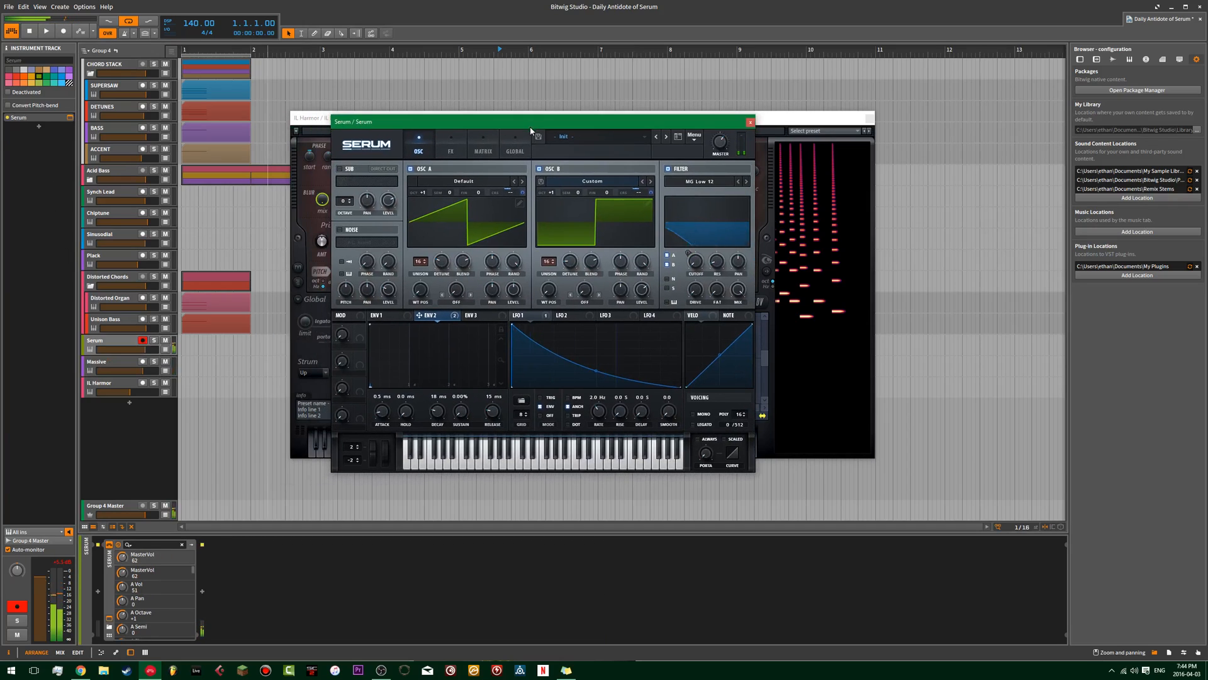
Adjust how strongly Env 2 modulates the coarse pitch of Serum's oscillators A and B.
{"action": "left_click", "coordinate": [522, 193]}
{"action": "left_click_drag", "start_coordinate": [522, 192], "coordinate": [523, 192]}
{"action": "left_click_drag", "start_coordinate": [652, 190], "coordinate": [655, 175]}
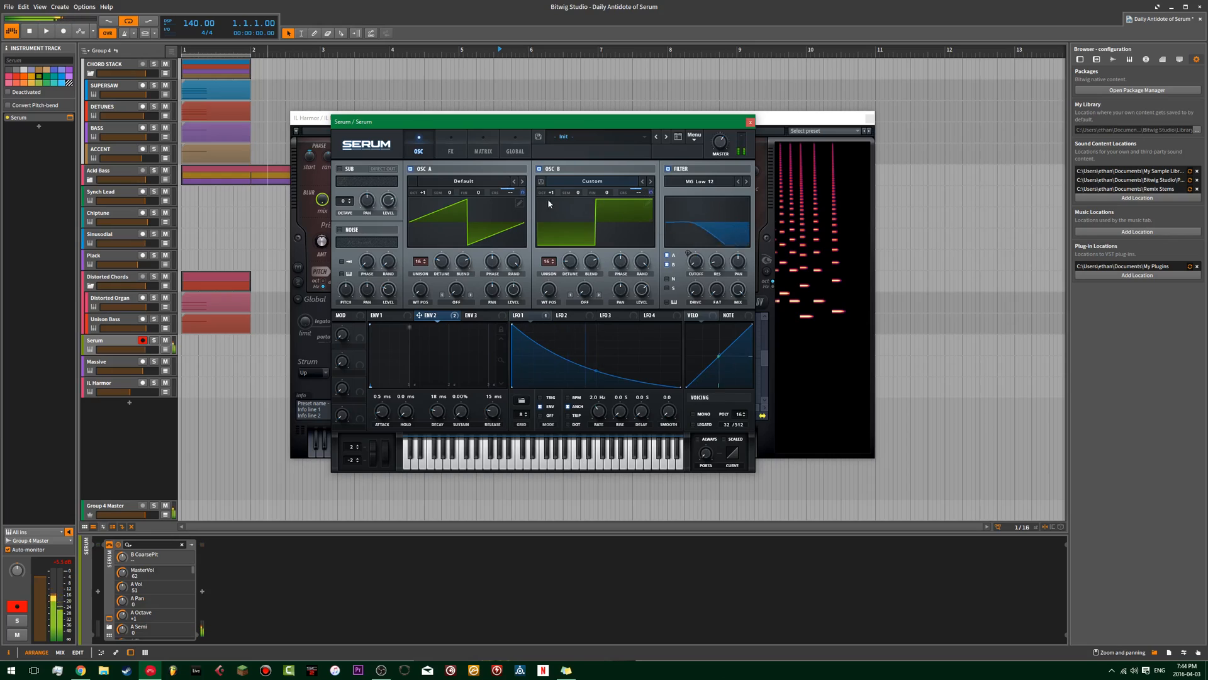
{"action": "left_click", "coordinate": [524, 189]}
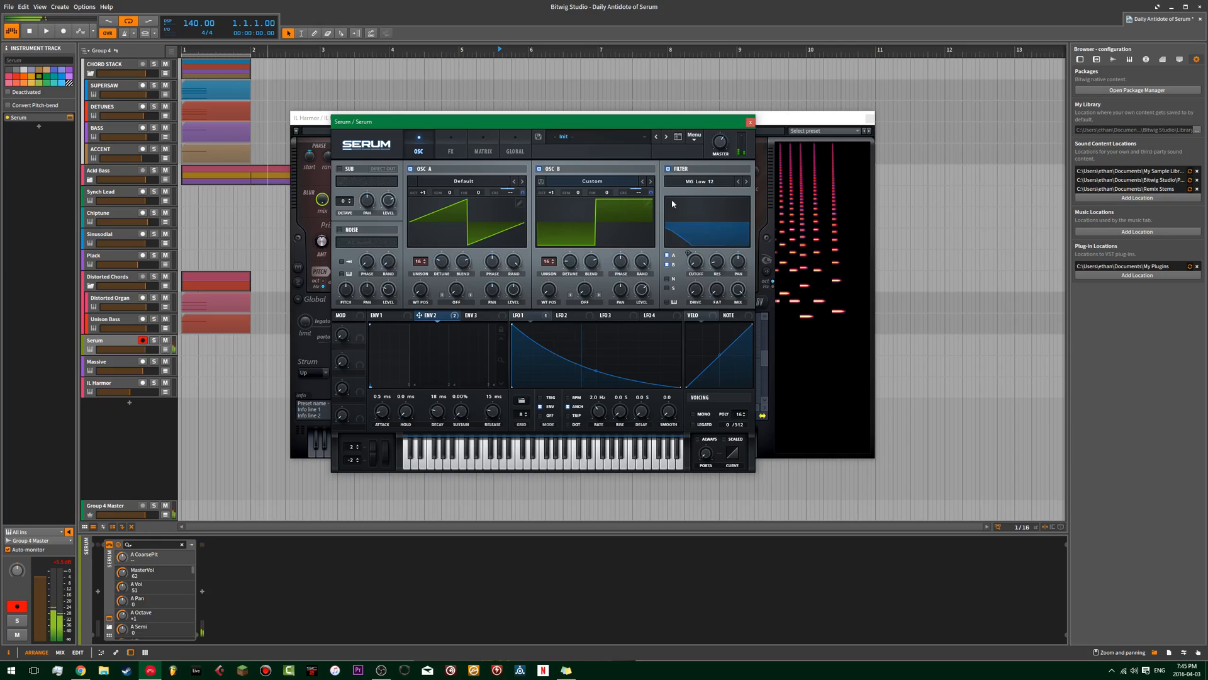
{"action": "left_click", "coordinate": [652, 192]}
{"action": "left_click_drag", "start_coordinate": [652, 185], "coordinate": [654, 184]}
Raise Serum's oscillators A and B to octave +2 and compare the sound with the Massive track.
{"action": "scroll", "coordinate": [556, 195], "scroll_direction": "up", "scroll_amount": 1}
{"action": "scroll", "coordinate": [424, 194], "scroll_direction": "up", "scroll_amount": 1}
{"action": "left_click", "coordinate": [113, 361]}
{"action": "left_click", "coordinate": [116, 343]}
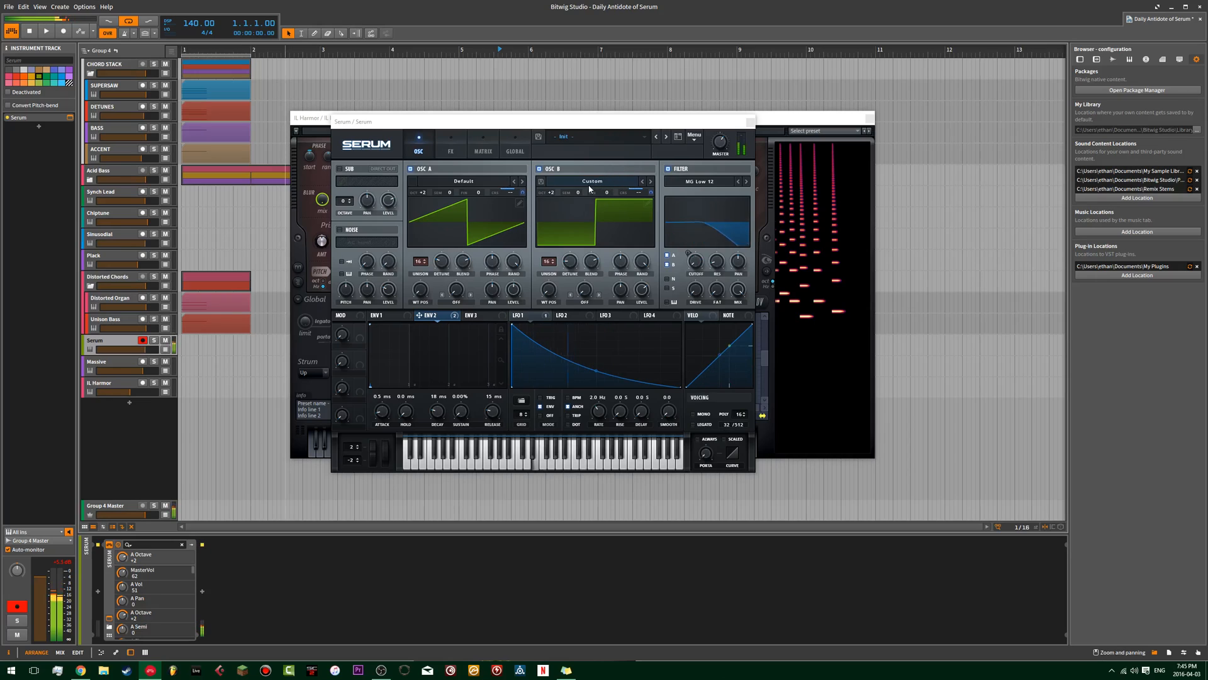
Readjust Env 2's coarse pitch modulation on both Serum oscillators and switch to the Massive track for comparison.
{"action": "left_click", "coordinate": [520, 191]}
{"action": "left_click", "coordinate": [520, 191]}
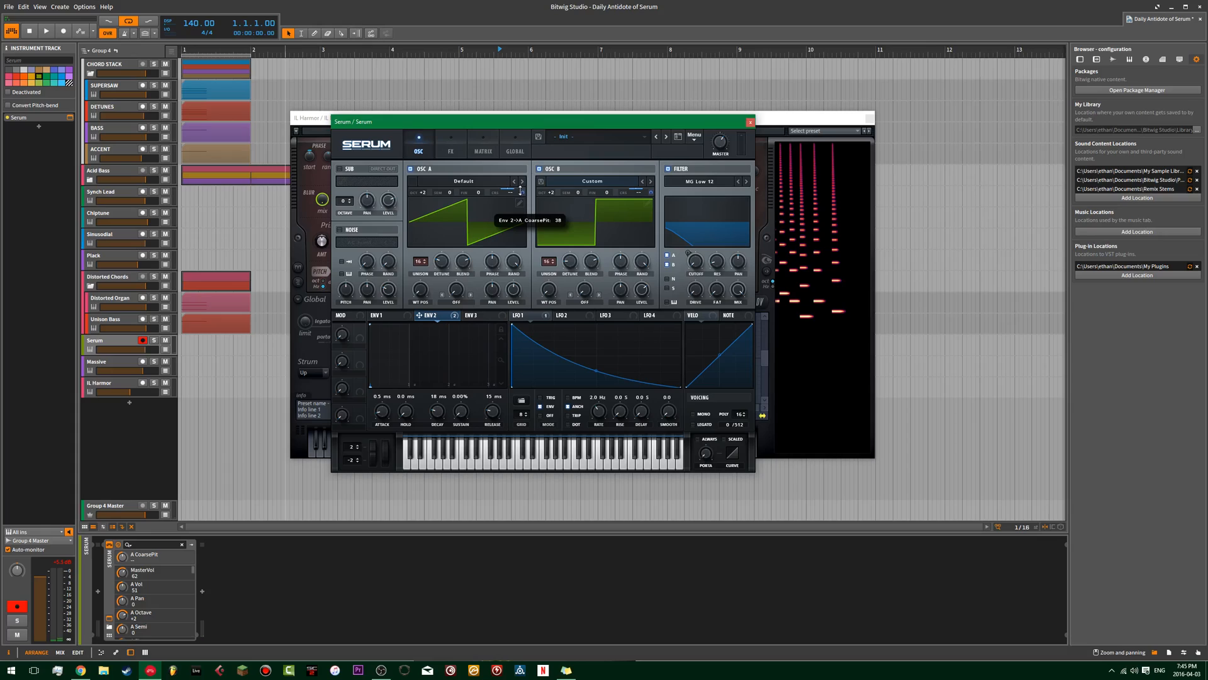
{"action": "left_click", "coordinate": [649, 192]}
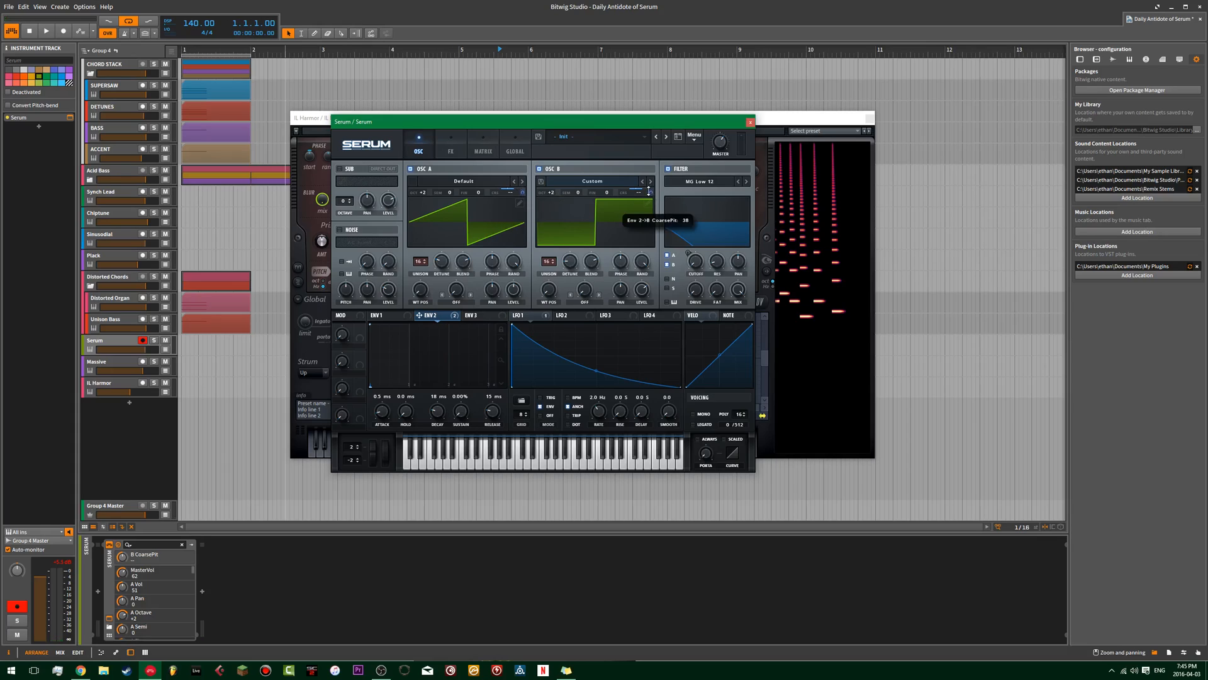
{"action": "left_click", "coordinate": [126, 362]}
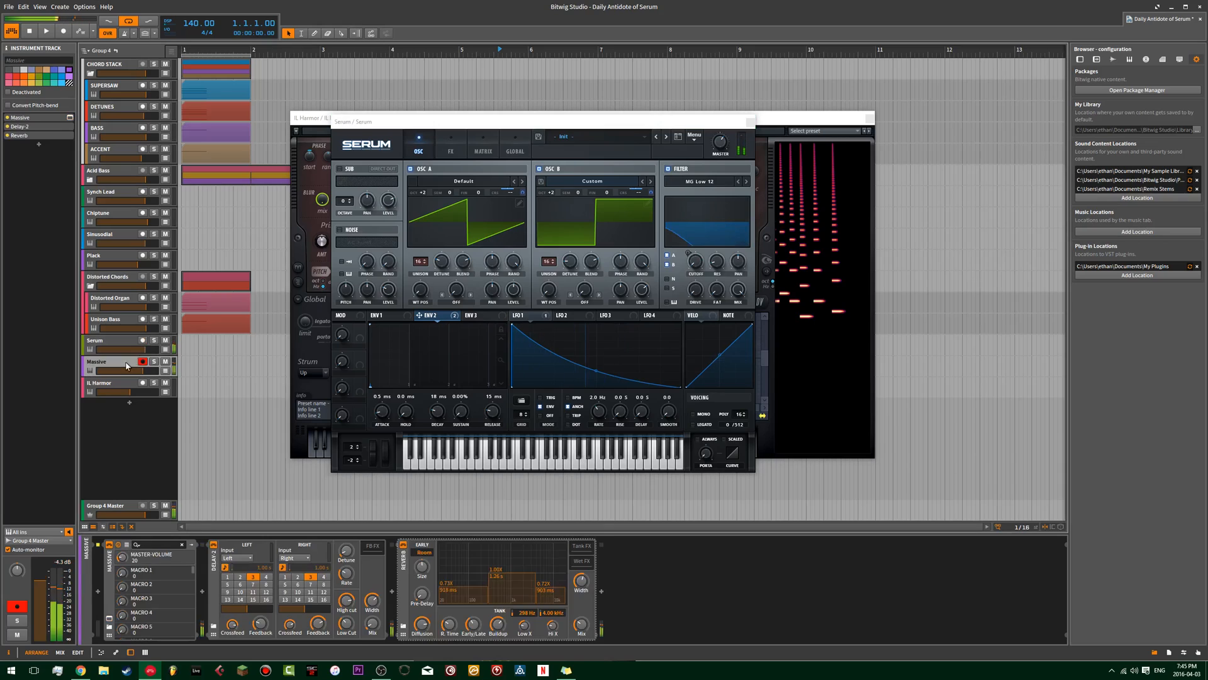
Set Env 2's coarse pitch modulation to about 19 on oscillator A and 16 on oscillator B, comparing Serum with Massive.
{"action": "left_click", "coordinate": [523, 192]}
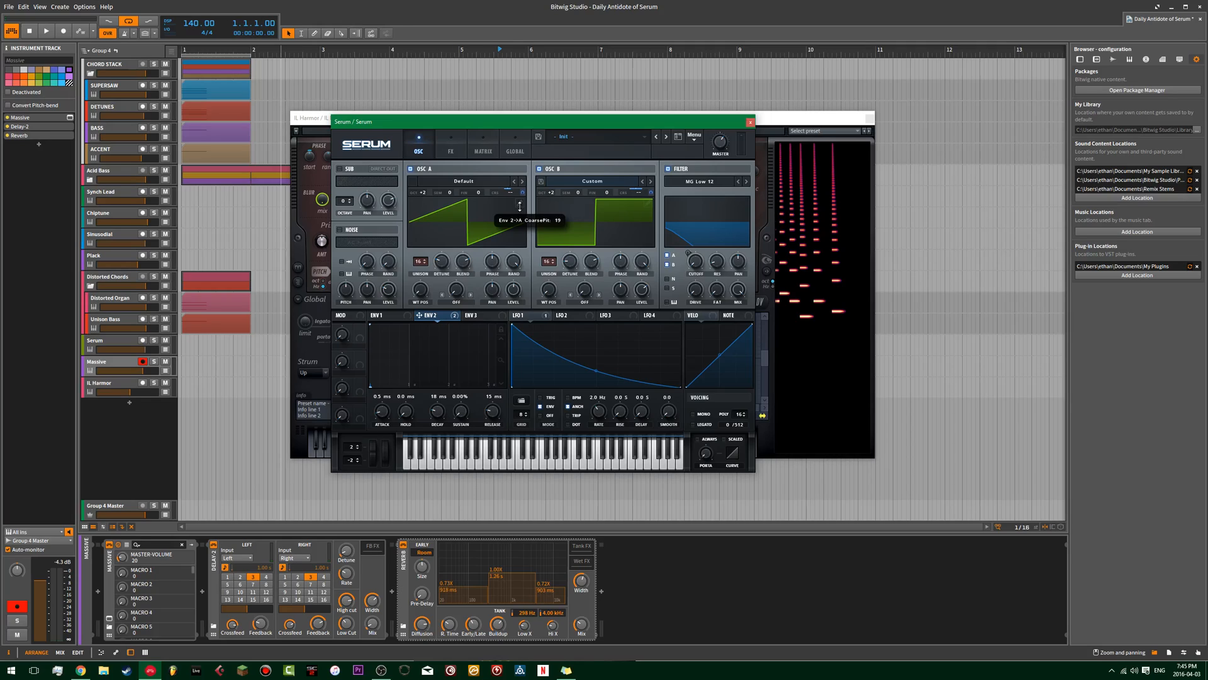
{"action": "left_click_drag", "start_coordinate": [650, 191], "coordinate": [650, 193]}
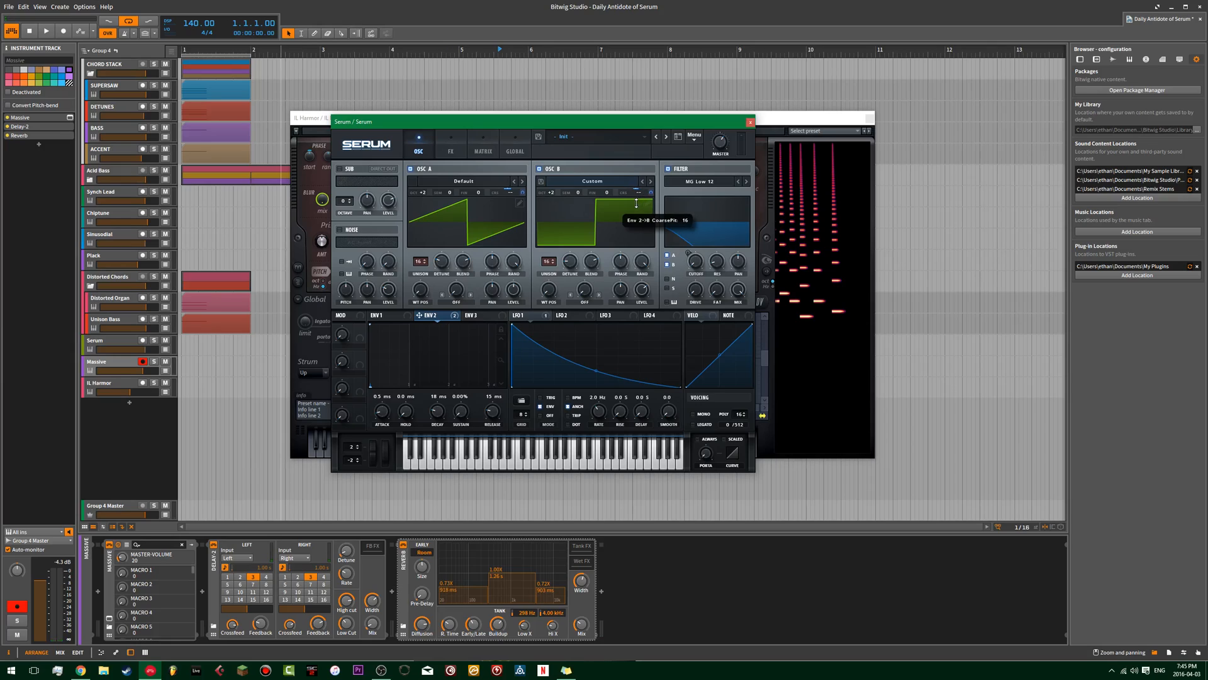
{"action": "left_click_drag", "start_coordinate": [637, 201], "coordinate": [638, 204]}
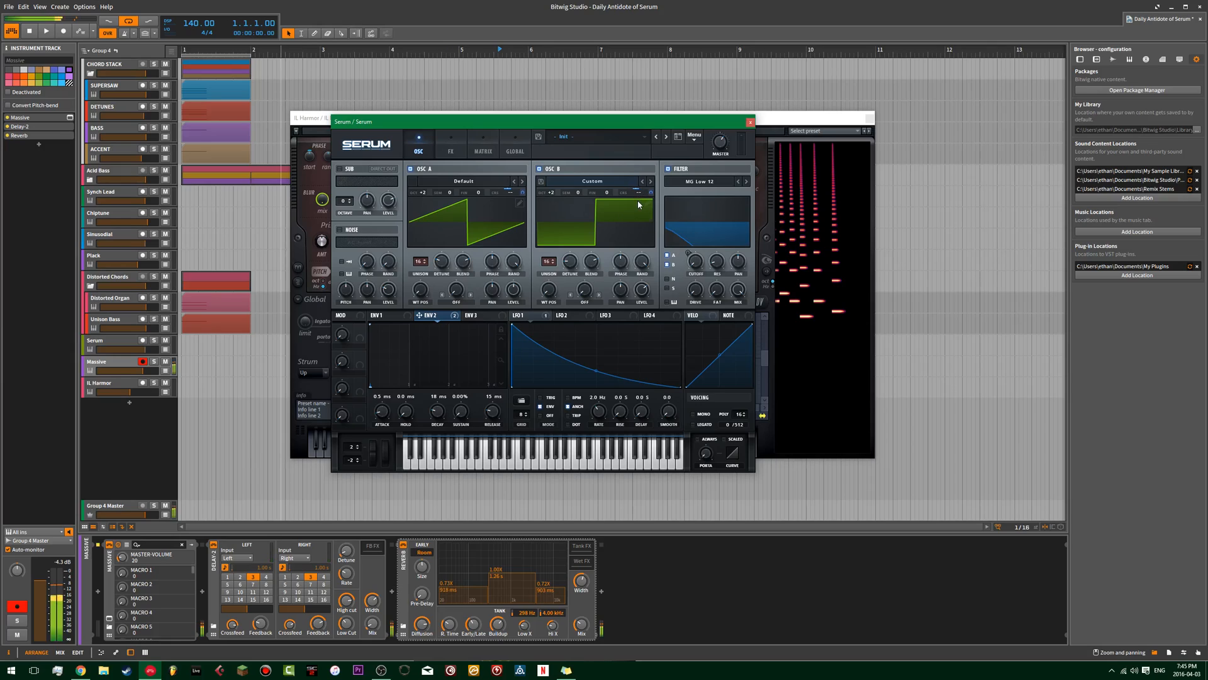
{"action": "left_click", "coordinate": [106, 342]}
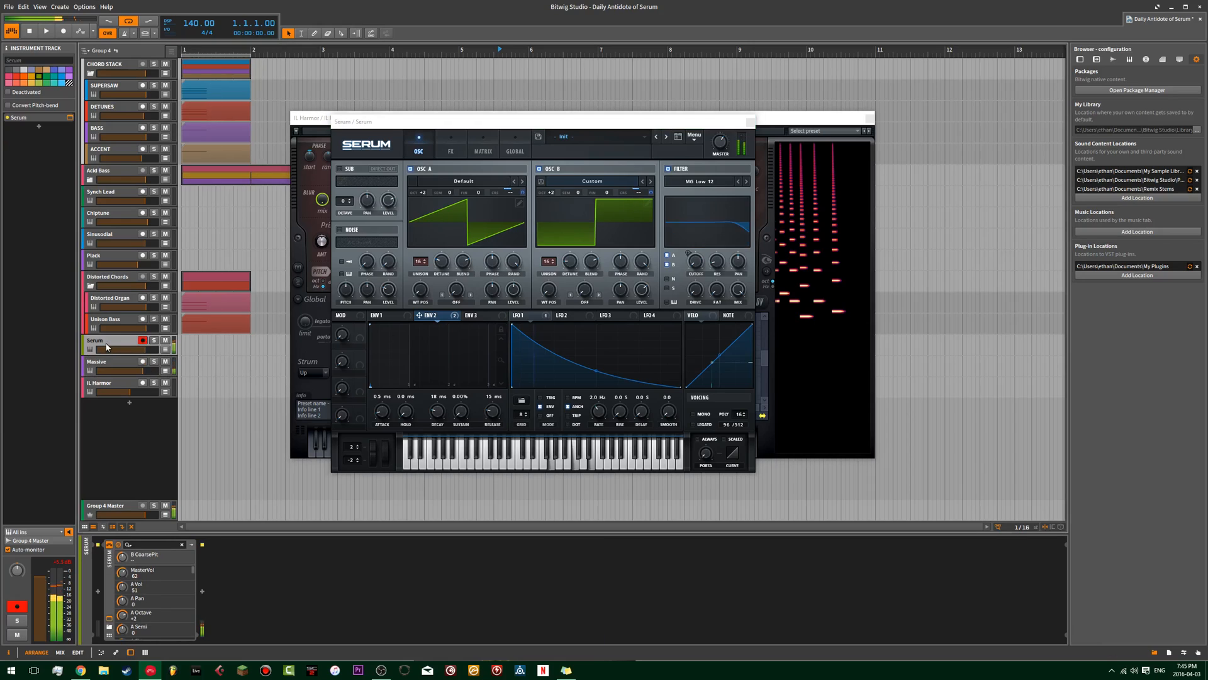
{"action": "left_click", "coordinate": [104, 364]}
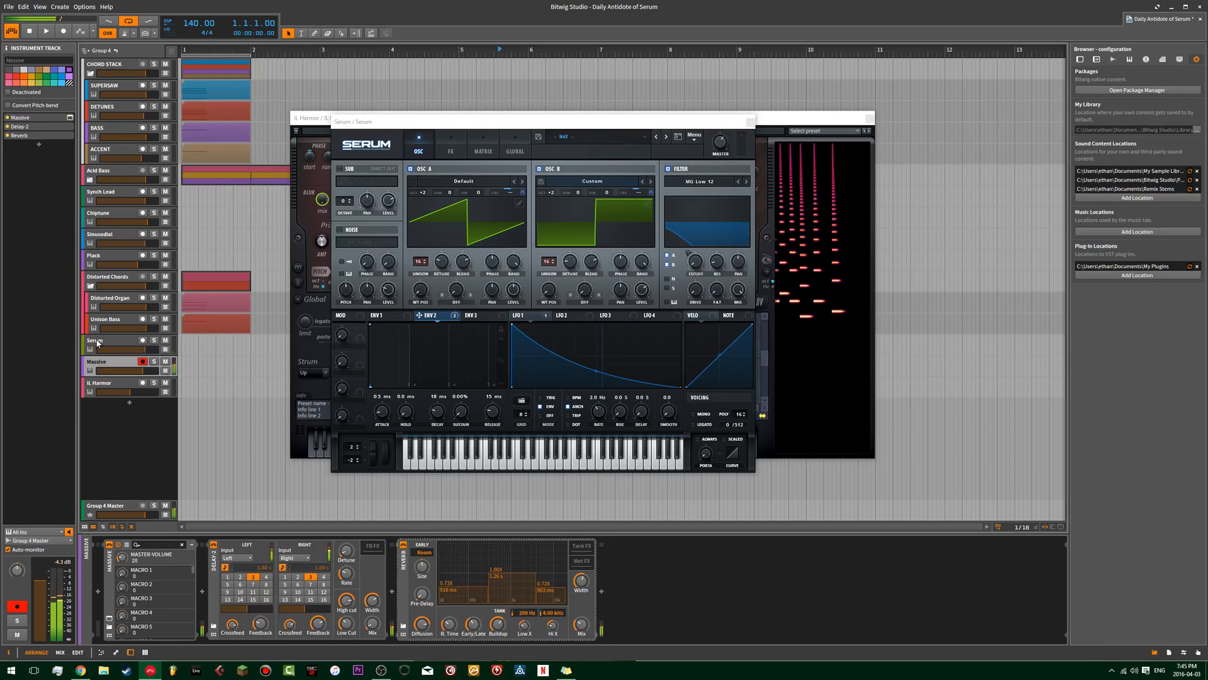
Set Serum's oscillators A and B to octave +1 and compare the sound with the Massive track.
{"action": "left_click", "coordinate": [97, 343]}
{"action": "left_click_drag", "start_coordinate": [425, 192], "coordinate": [426, 197]}
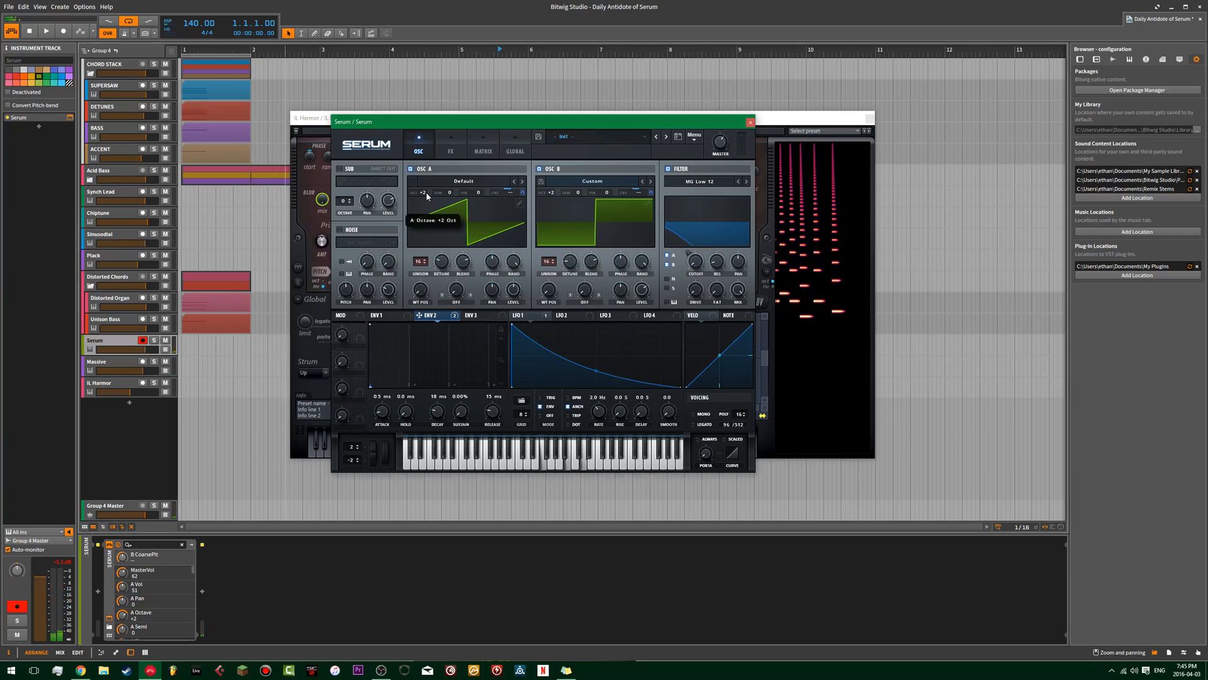
{"action": "left_click_drag", "start_coordinate": [558, 196], "coordinate": [554, 199]}
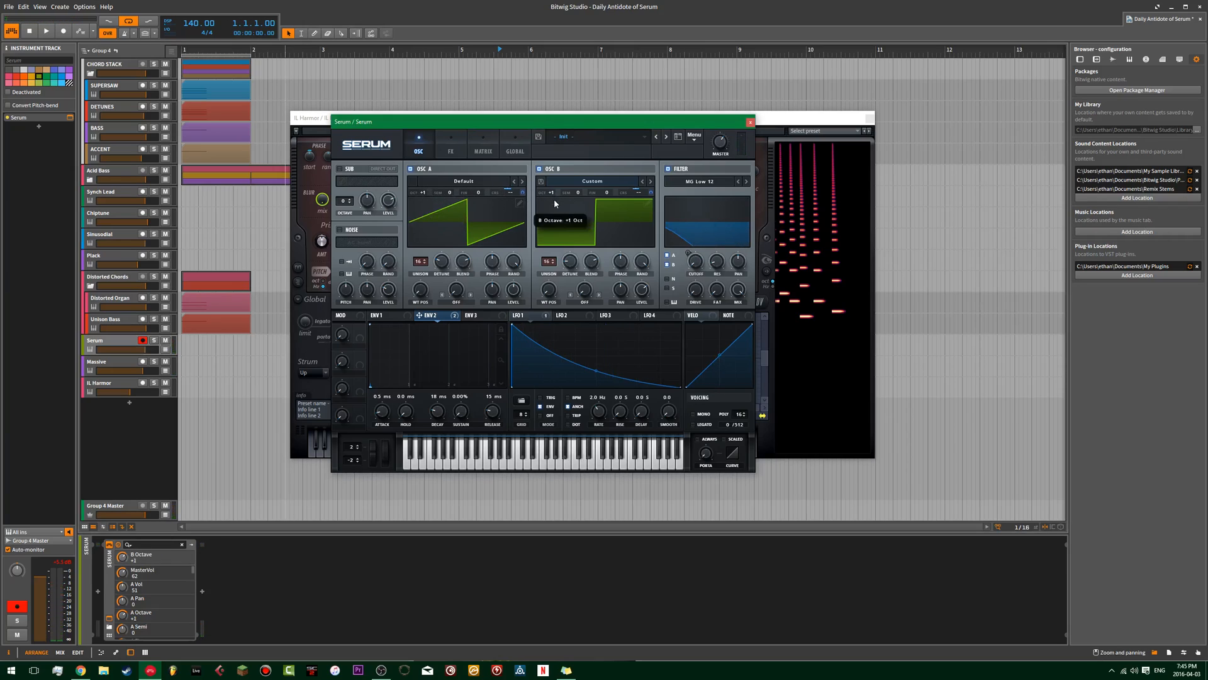
{"action": "left_click", "coordinate": [96, 359]}
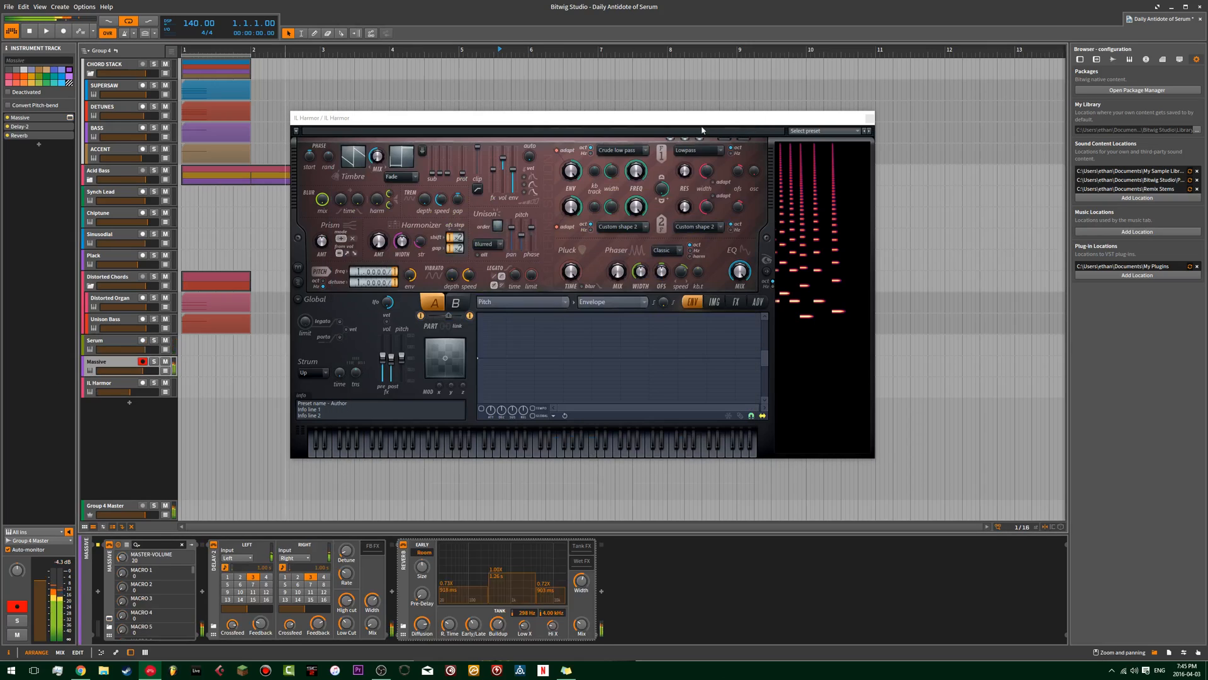
Close Serum's window and shape part A's pitch envelope in Harmor as a short, steeply curved drop.
{"action": "left_click", "coordinate": [702, 129]}
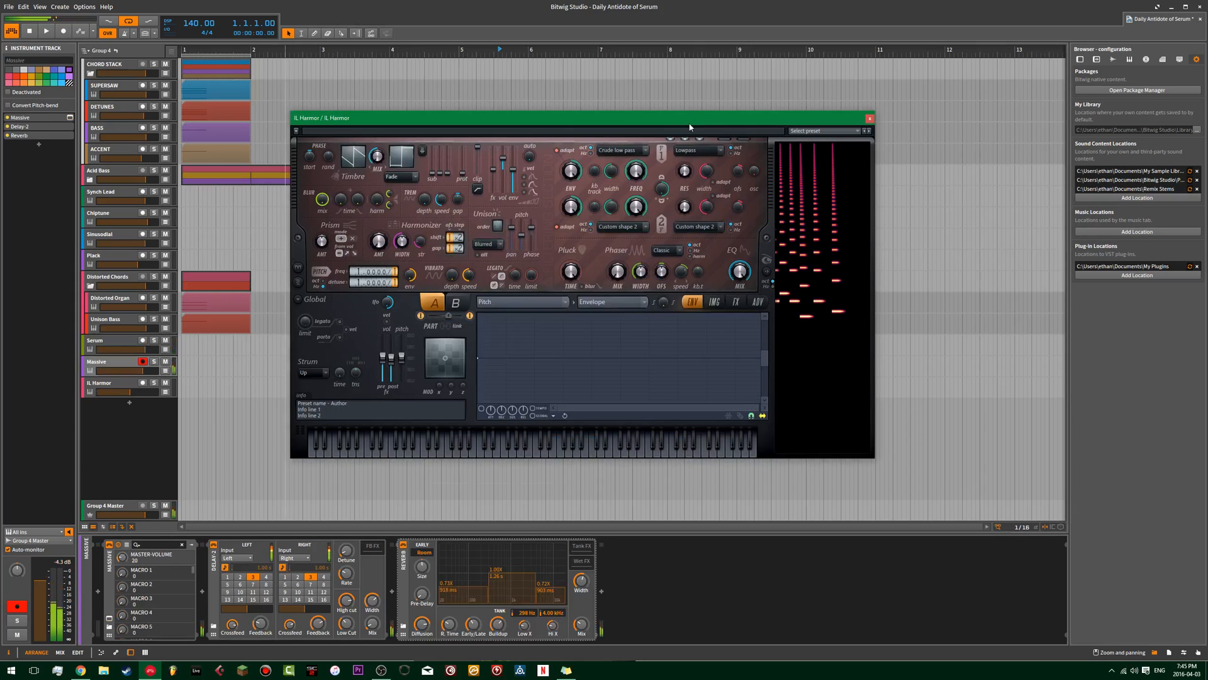
{"action": "left_click", "coordinate": [511, 362]}
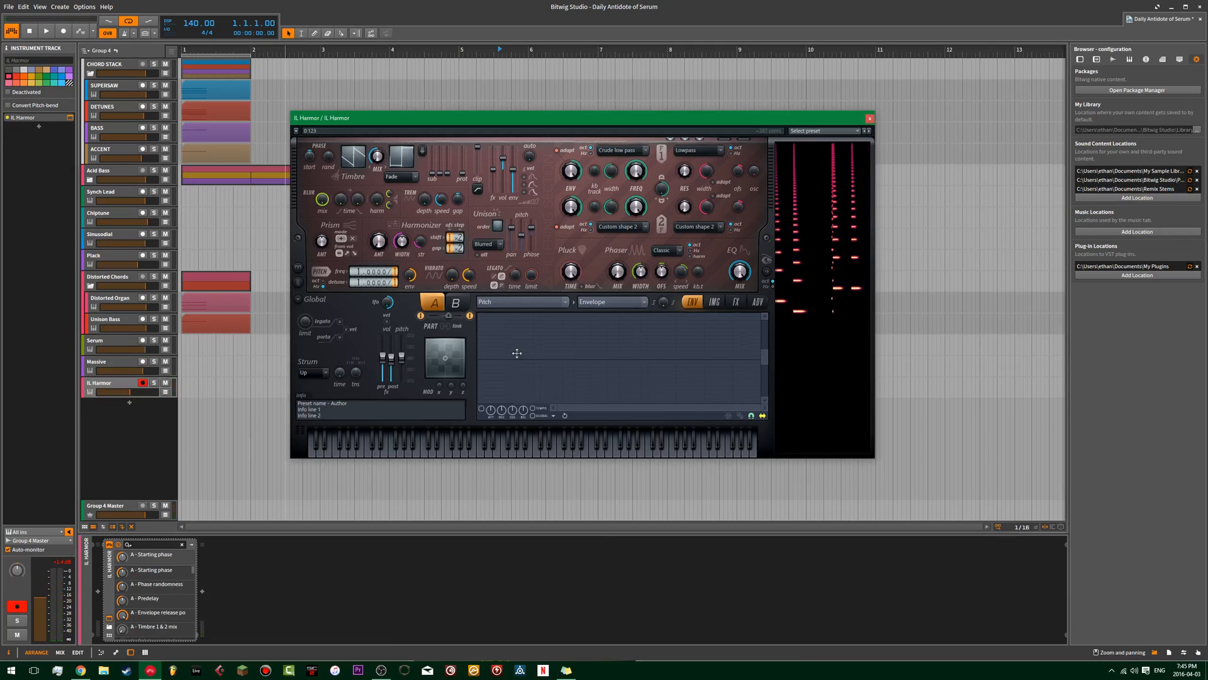
{"action": "left_click", "coordinate": [504, 384]}
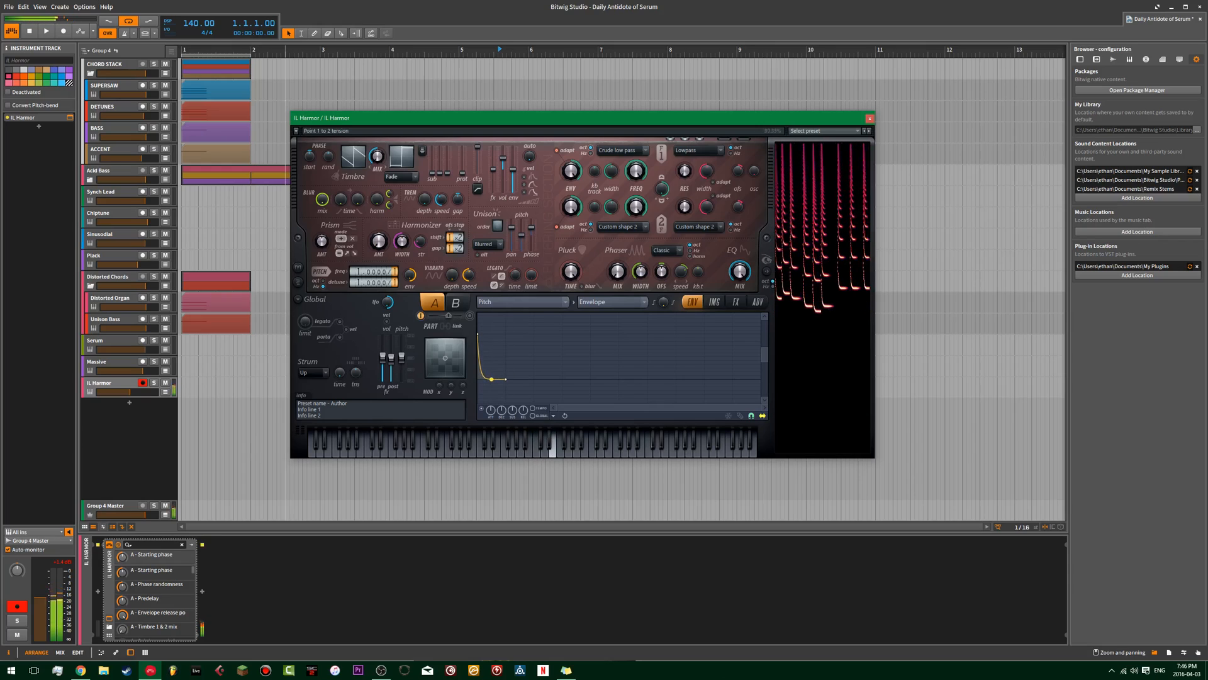
Copy part A's pitch envelope to Harmor's part B and compare the sound with the Massive track.
{"action": "left_click", "coordinate": [553, 416]}
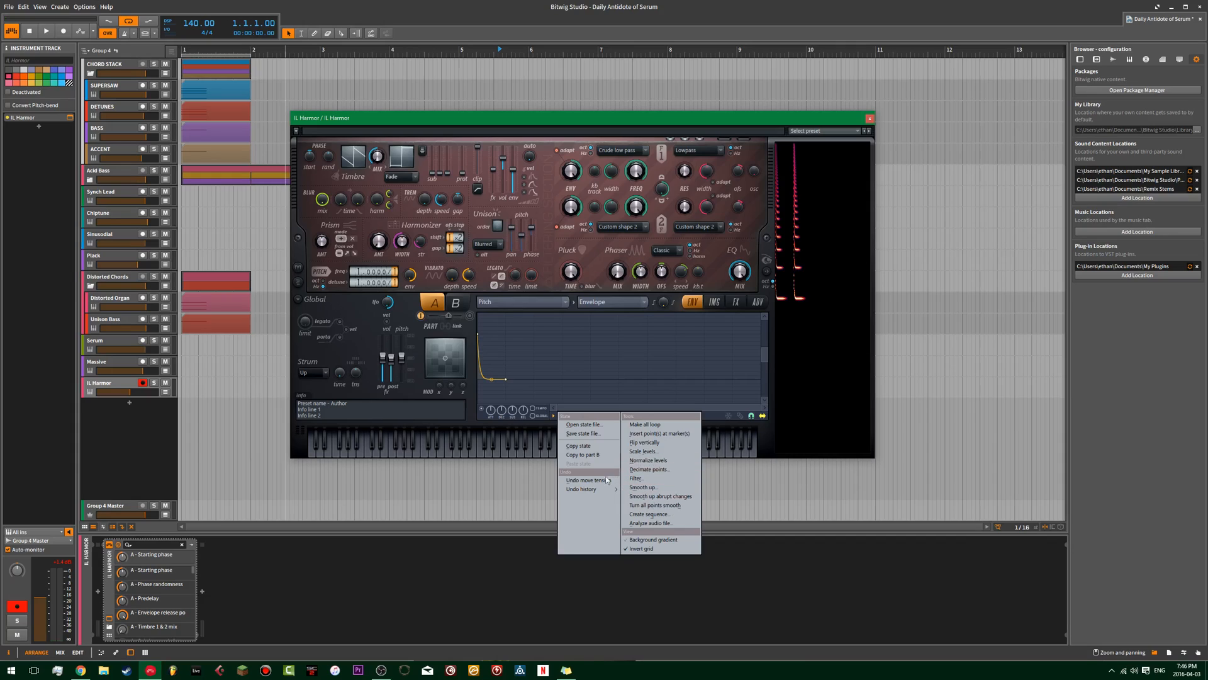
{"action": "left_click", "coordinate": [582, 454]}
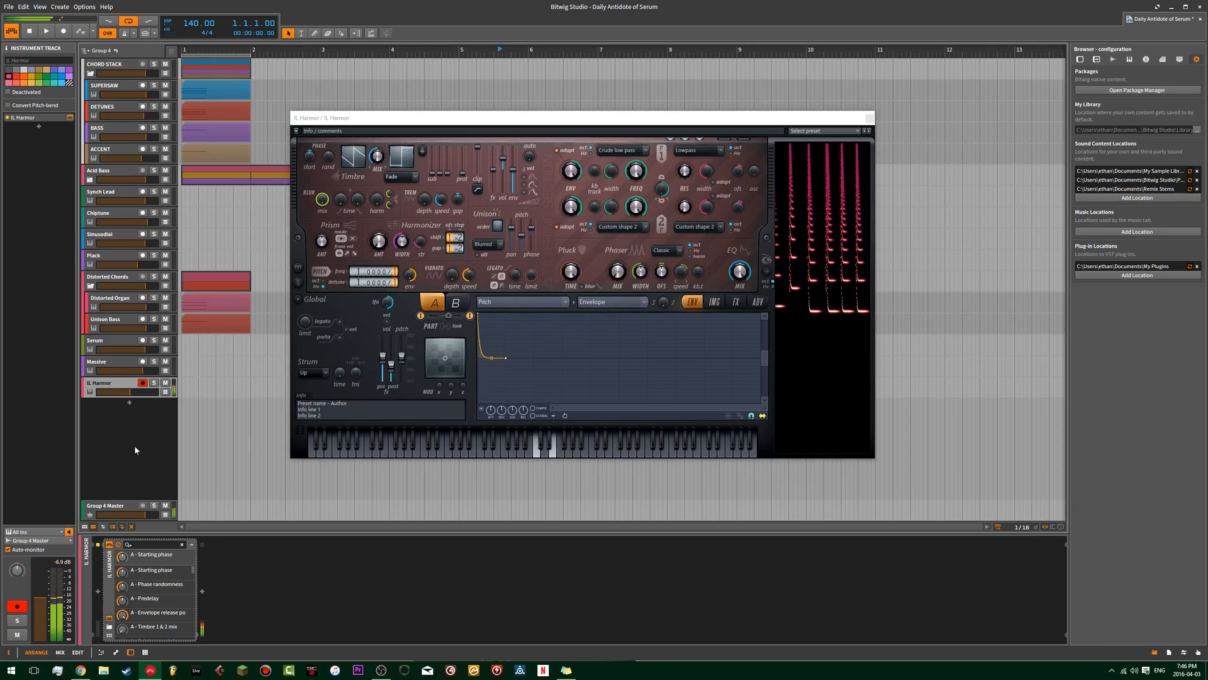
{"action": "left_click", "coordinate": [124, 364]}
{"action": "left_click", "coordinate": [118, 387]}
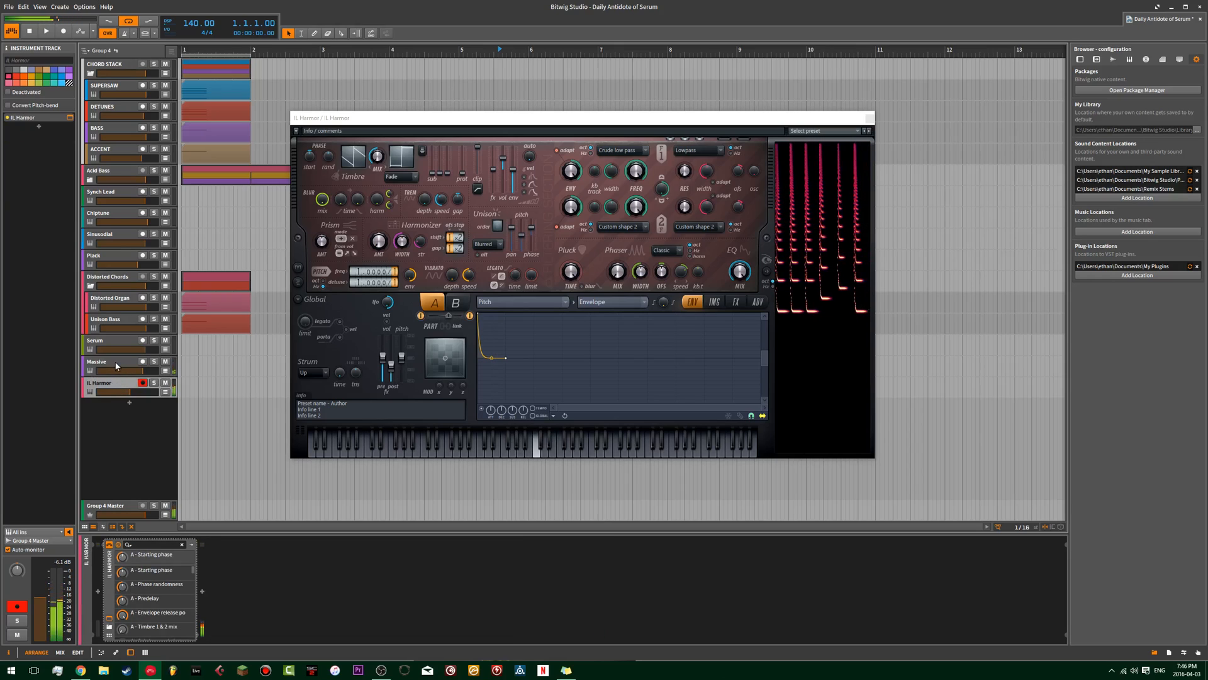
Adjust Harmor's reverb in its effects section, raising the size and setting the decay to about 1864 ms.
{"action": "left_click", "coordinate": [738, 304]}
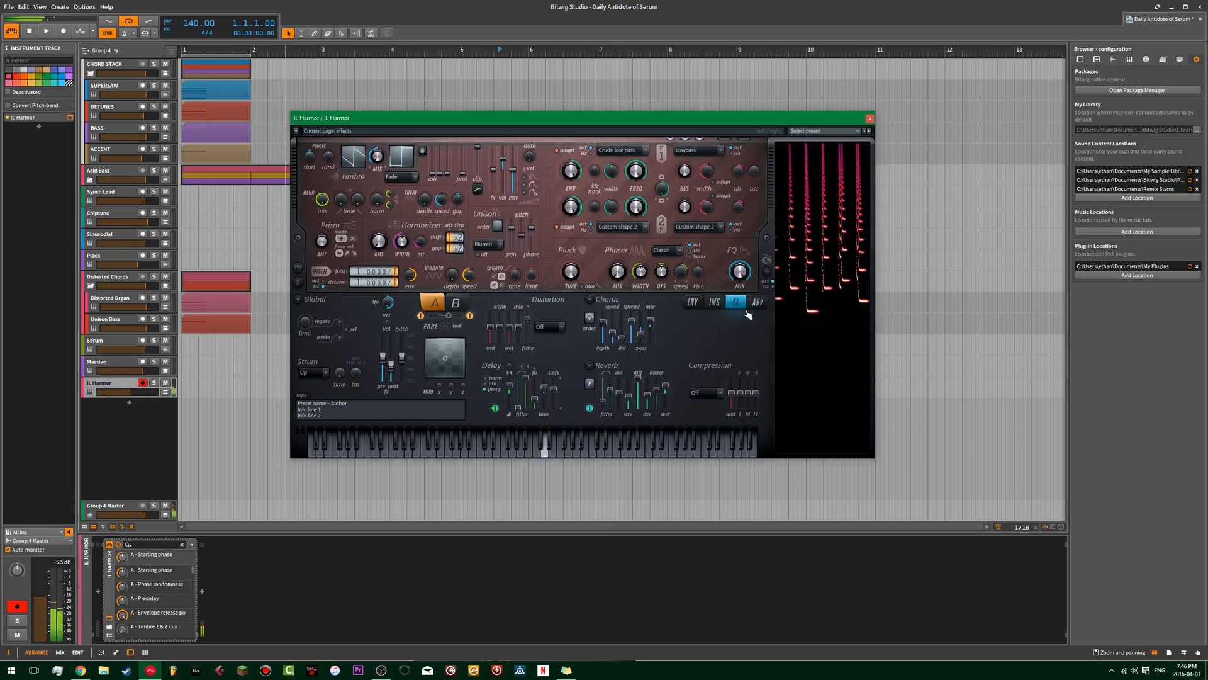
{"action": "left_click", "coordinate": [621, 409], "text": "alt"}
{"action": "mouse_move", "coordinate": [630, 396]}
{"action": "left_mouse_down"}
{"action": "mouse_move", "coordinate": [629, 378]}
{"action": "mouse_move", "coordinate": [630, 410]}
{"action": "mouse_move", "coordinate": [630, 378]}
{"action": "left_mouse_up"}
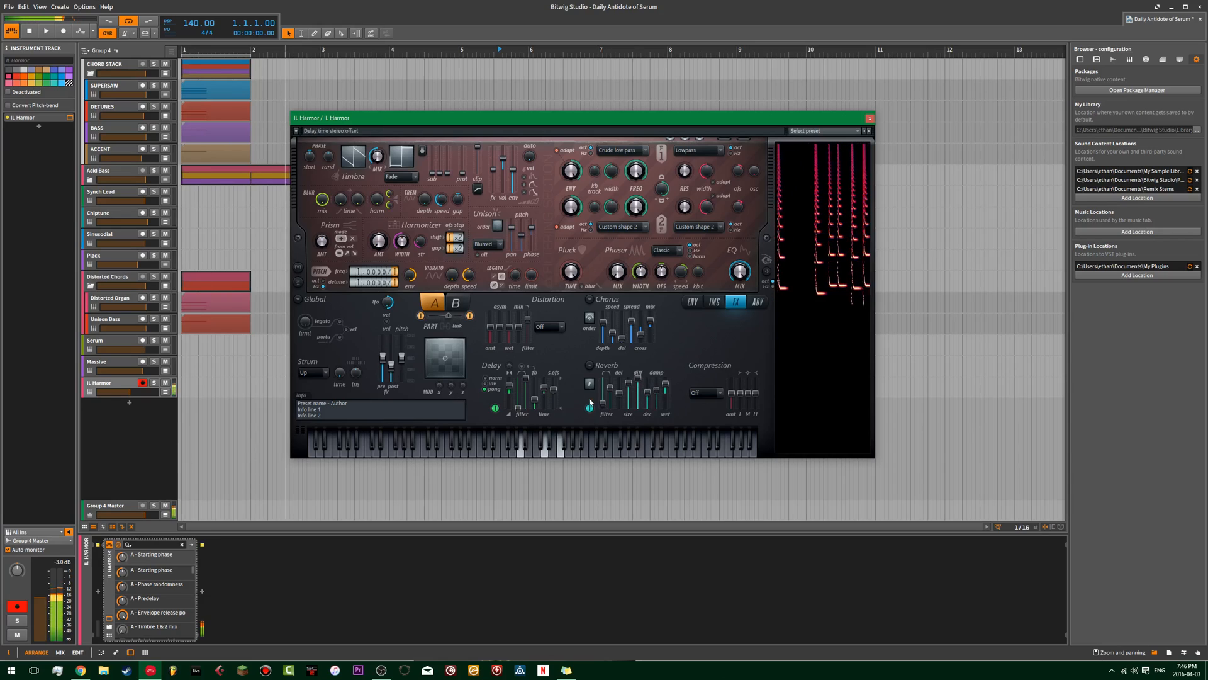
{"action": "left_click", "coordinate": [647, 394]}
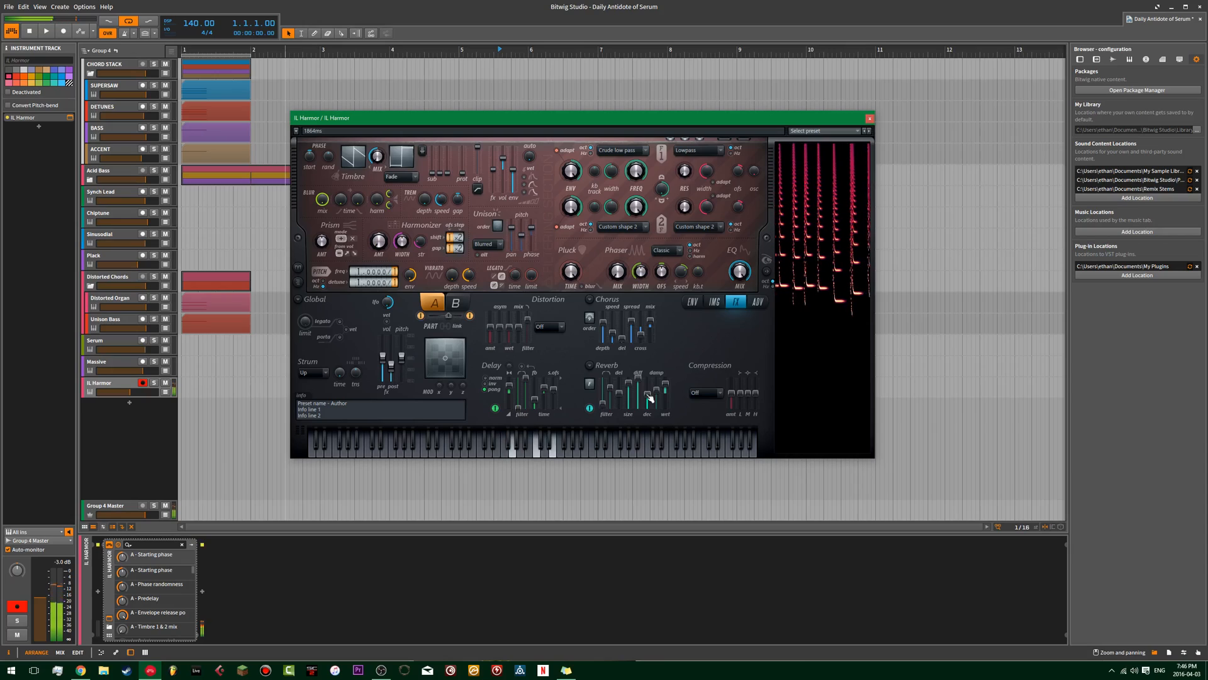
Compare the sound of the Massive, Harmor and Serum tracks and open Serum's window.
{"action": "left_click", "coordinate": [116, 366]}
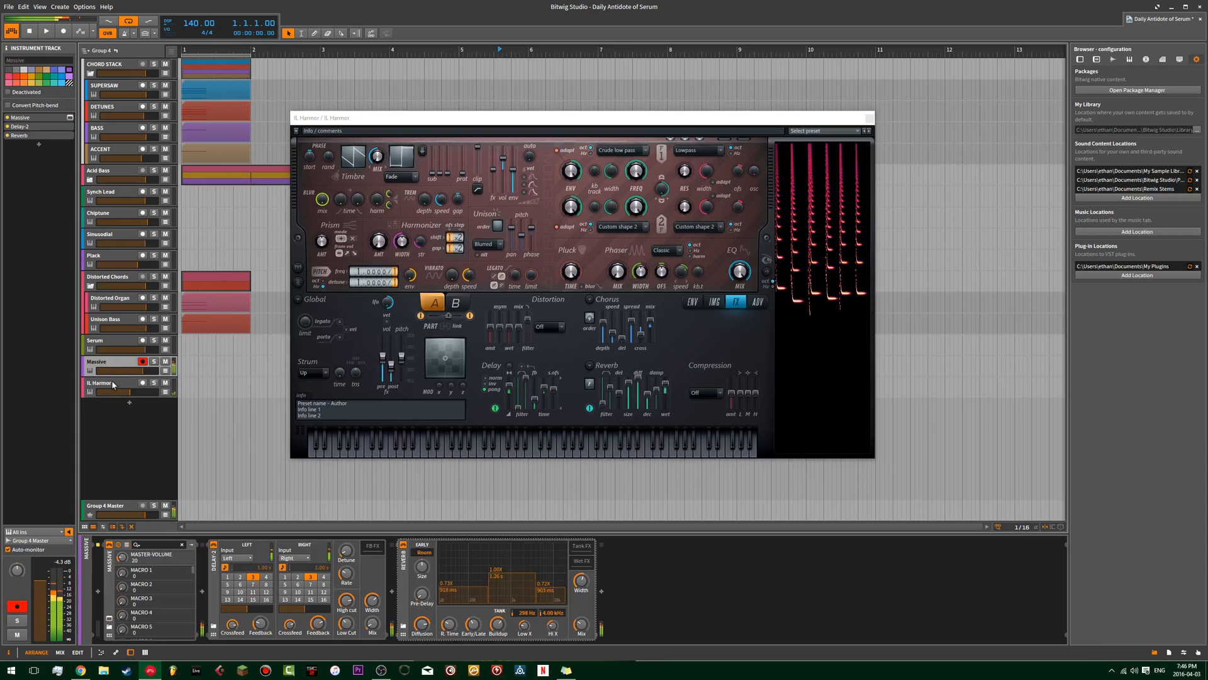
{"action": "left_click", "coordinate": [111, 385]}
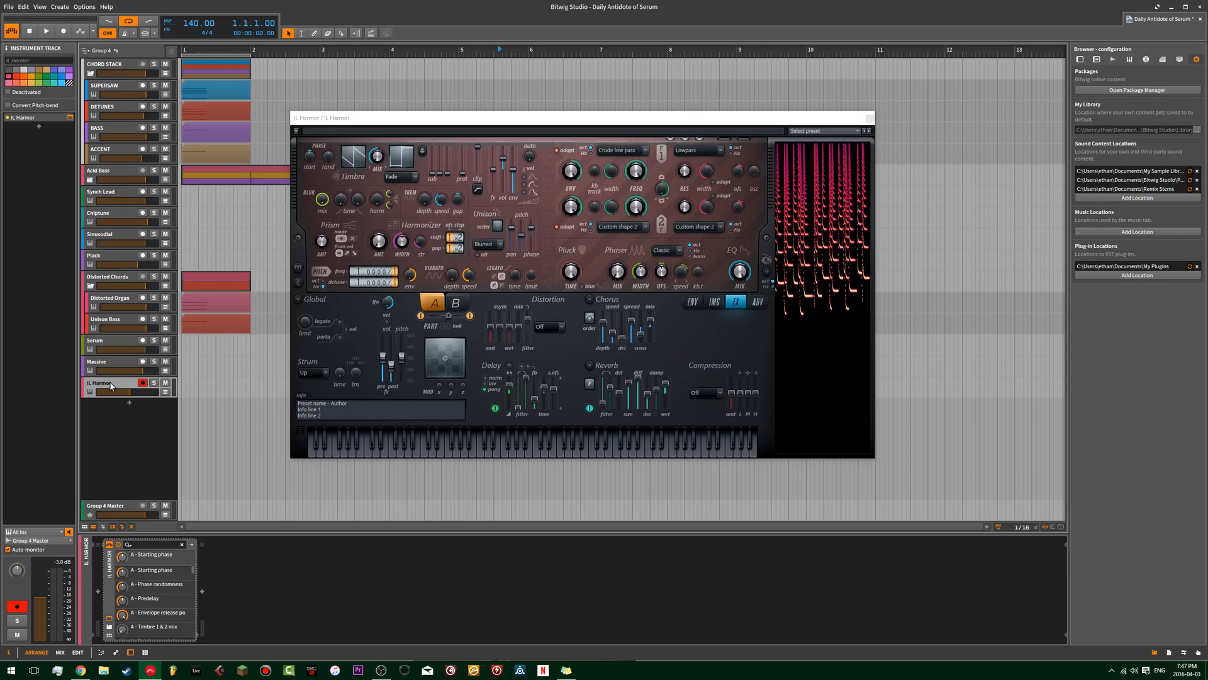
{"action": "left_click", "coordinate": [107, 363]}
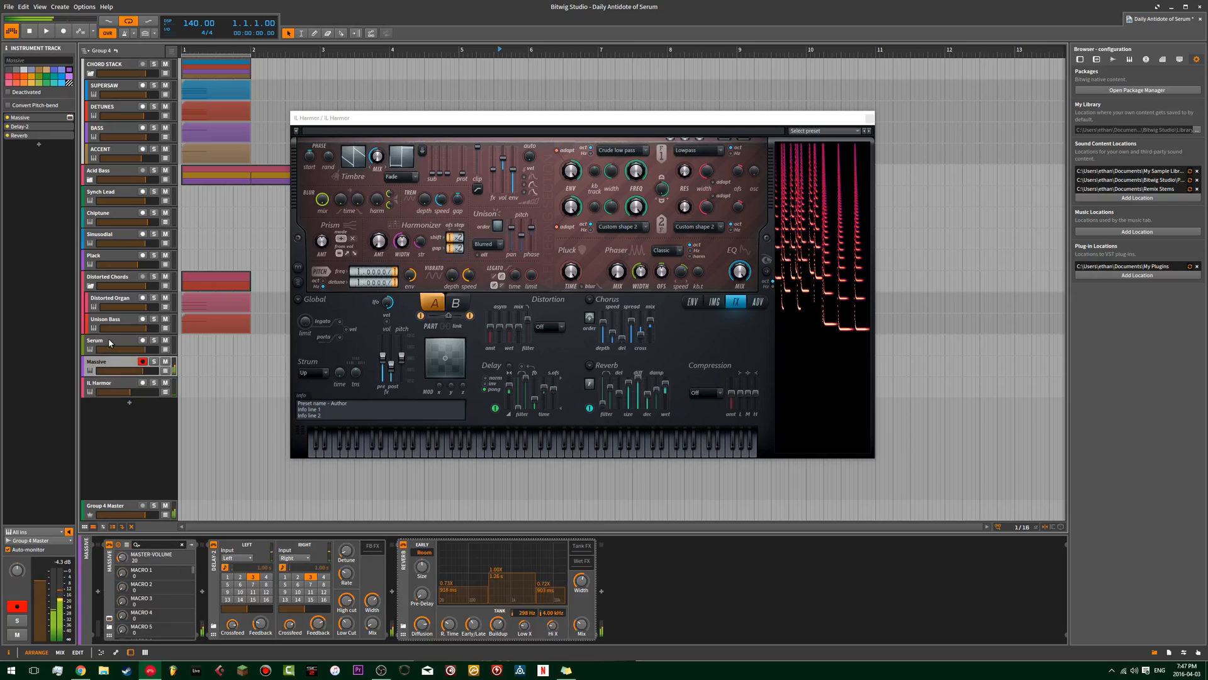
{"action": "left_click", "coordinate": [109, 342]}
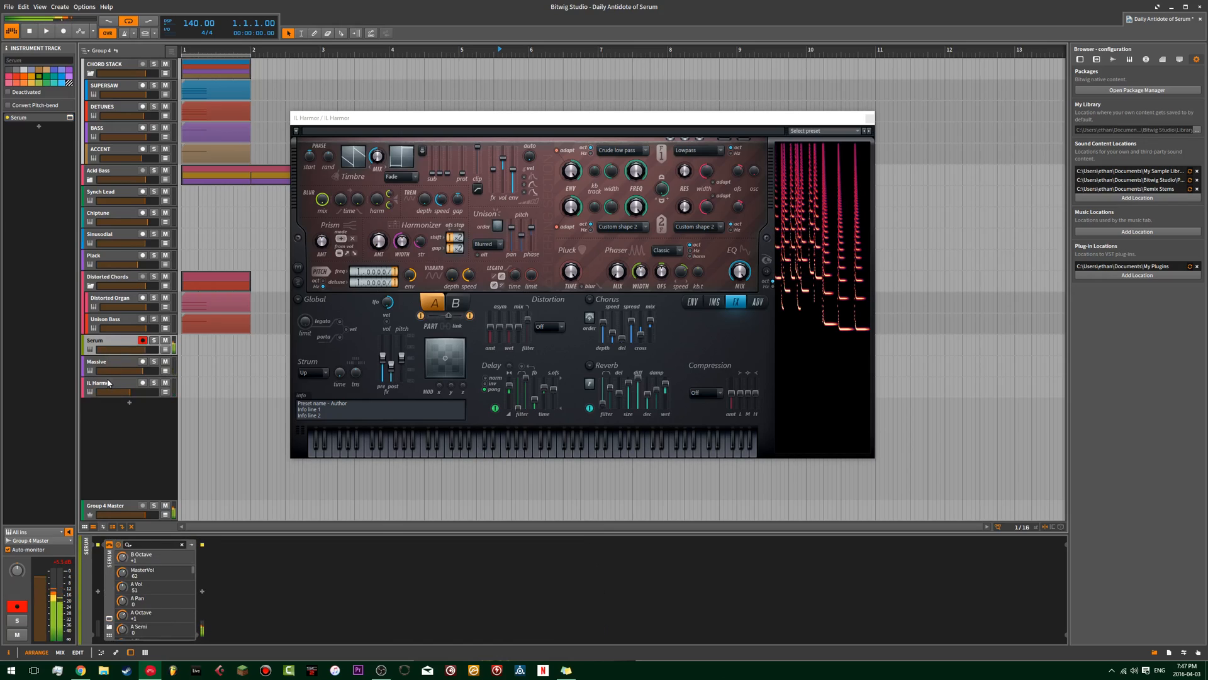
{"action": "left_click", "coordinate": [69, 117]}
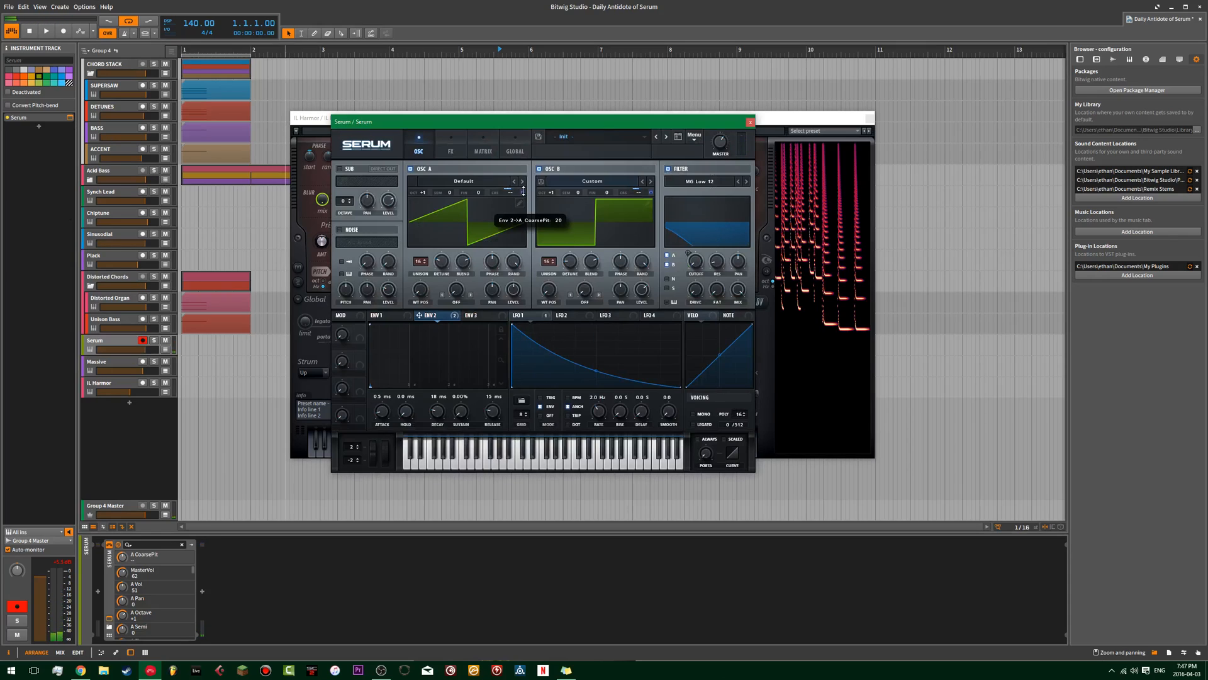
Reduce Env 2's coarse pitch modulation on Serum's oscillators A and B to around zero.
{"action": "mouse_move", "coordinate": [653, 192]}
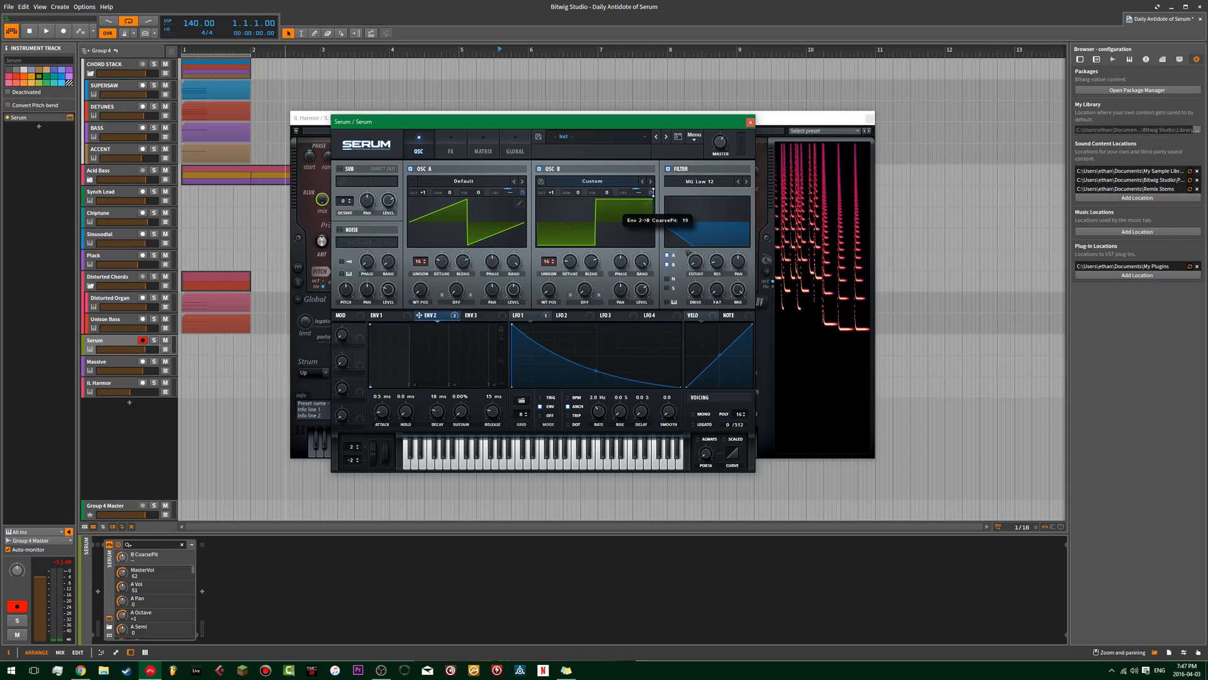
{"action": "left_click_drag", "start_coordinate": [654, 193], "coordinate": [651, 190]}
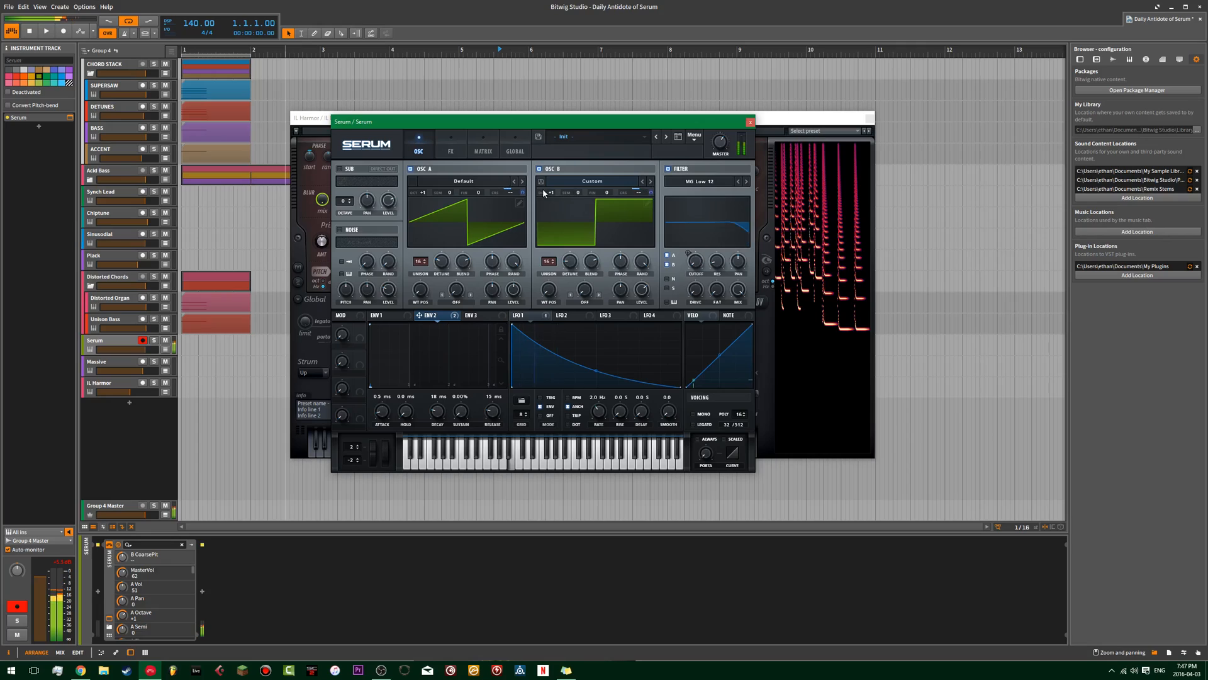
{"action": "mouse_move", "coordinate": [523, 189]}
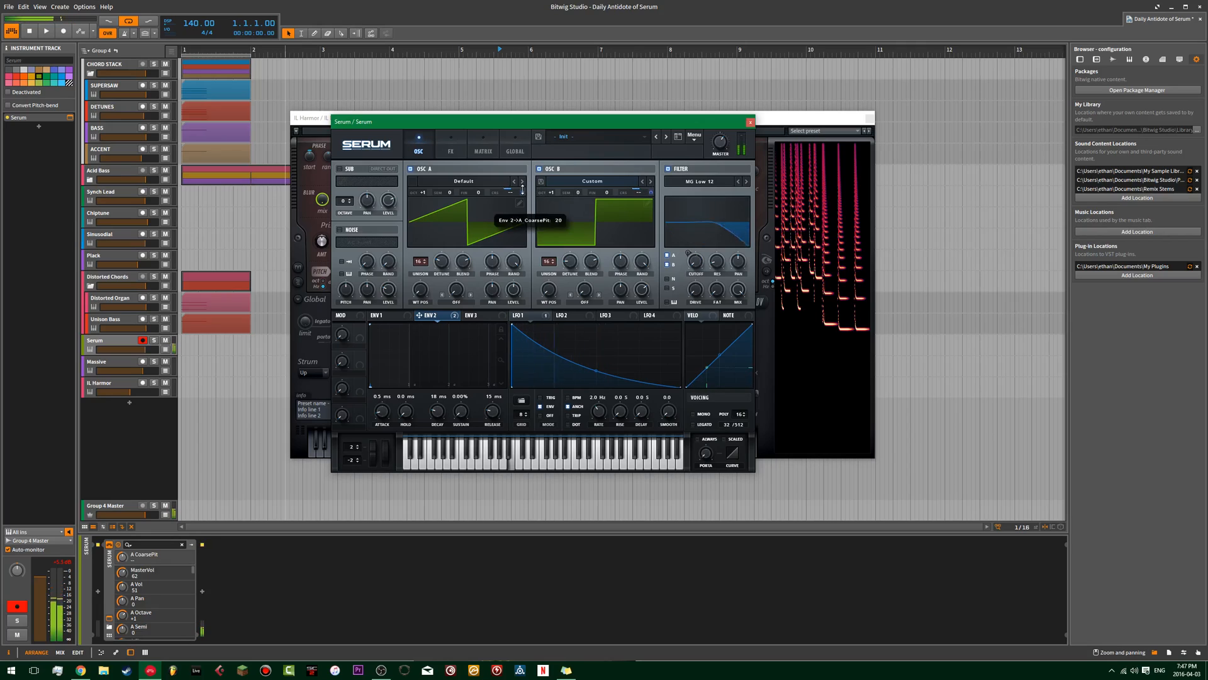
{"action": "left_click_drag", "start_coordinate": [523, 189], "coordinate": [521, 202]}
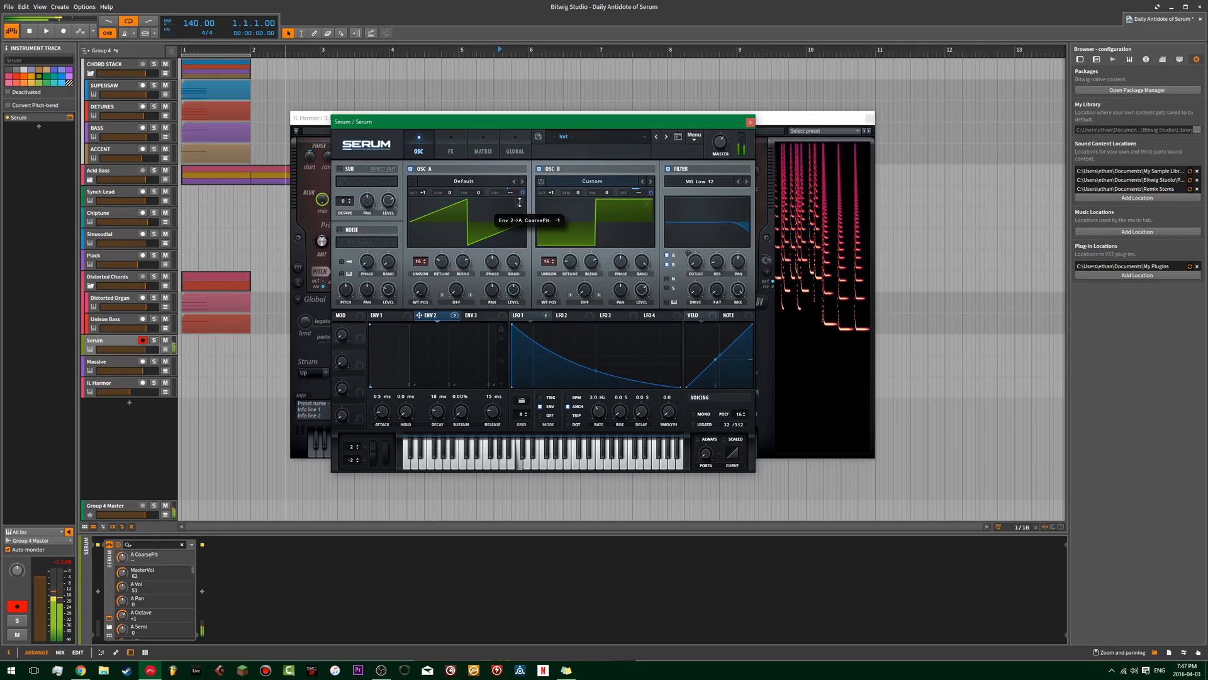
{"action": "left_click_drag", "start_coordinate": [649, 194], "coordinate": [640, 208]}
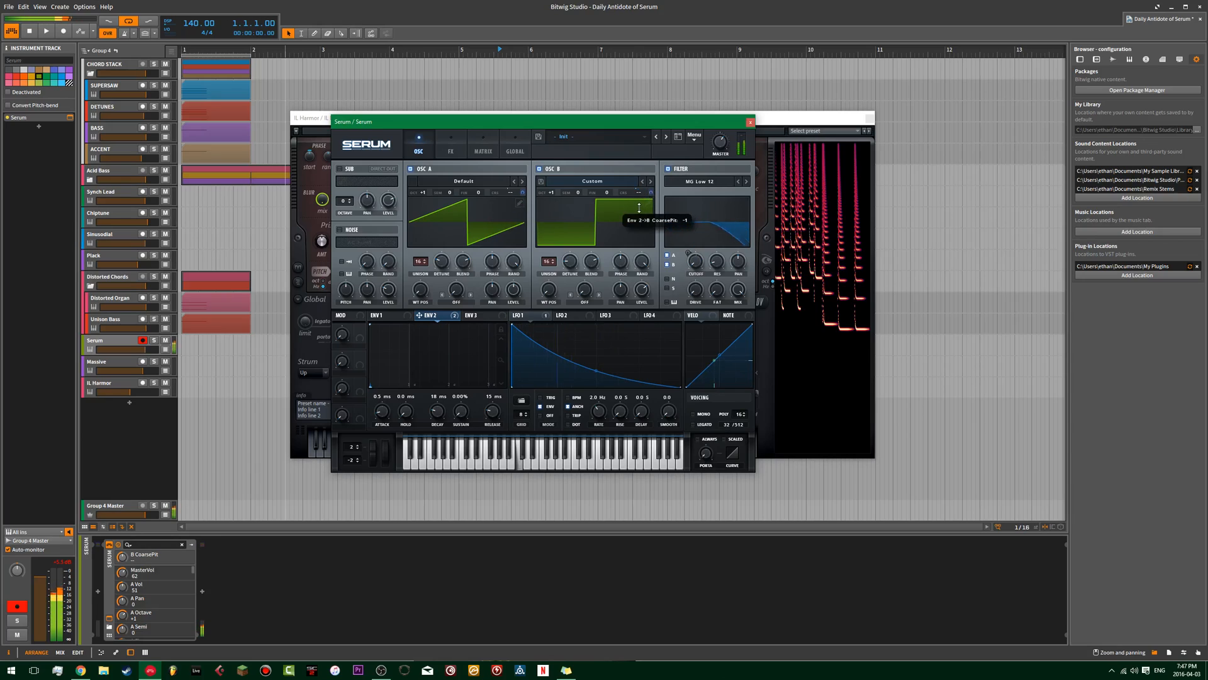
Remove all modulators from the coarse pitch of Serum's oscillators A and B.
{"action": "left_click", "coordinate": [523, 192]}
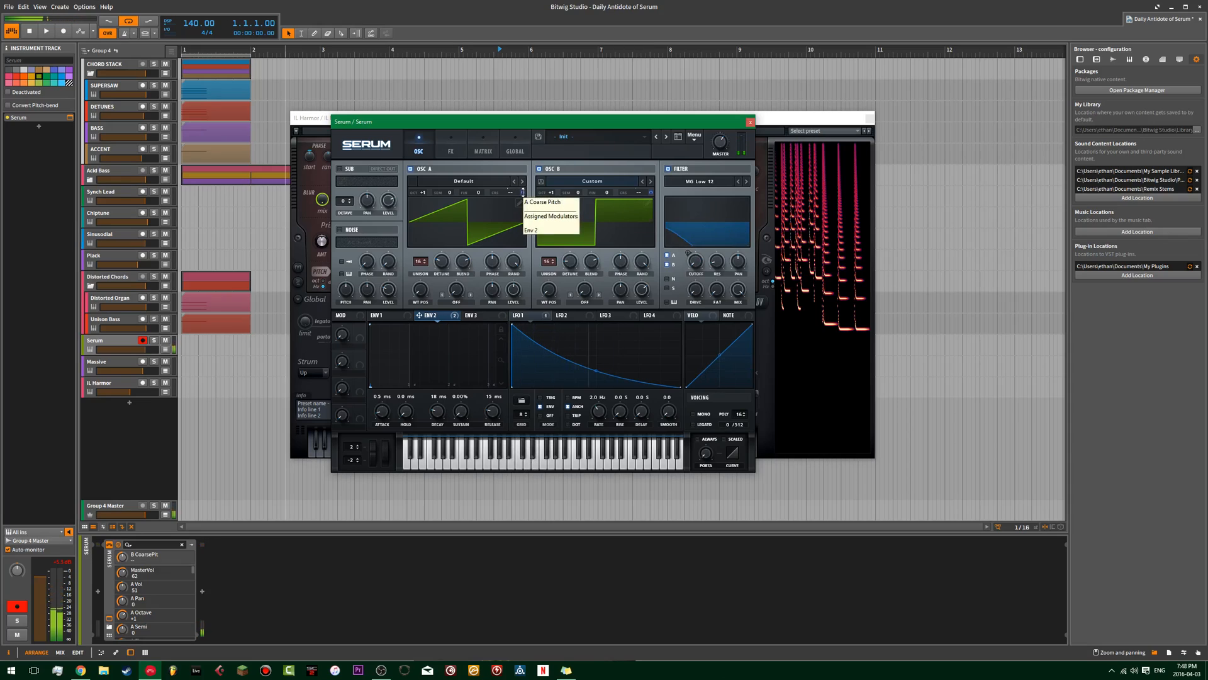
{"action": "mouse_move", "coordinate": [523, 192]}
{"action": "left_mouse_down"}
{"action": "mouse_move", "coordinate": [541, 172]}
{"action": "mouse_move", "coordinate": [509, 190]}
{"action": "left_mouse_up"}
{"action": "right_click", "coordinate": [509, 190]}
{"action": "left_click", "coordinate": [552, 220]}
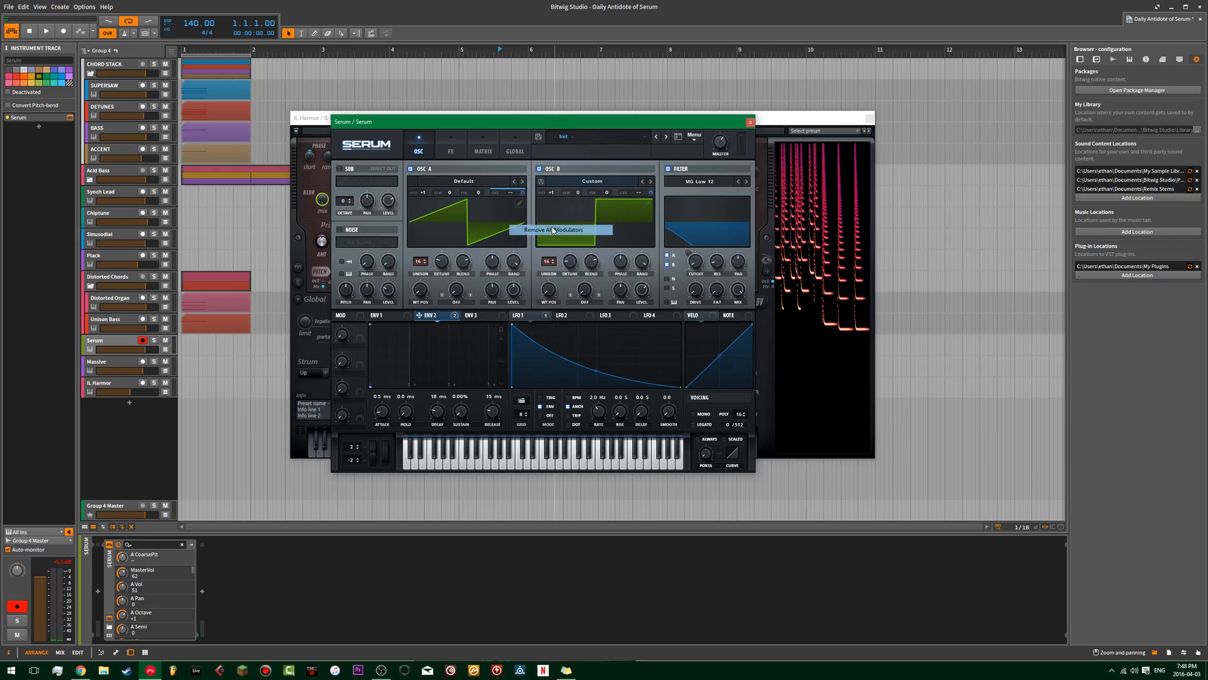
{"action": "right_click", "coordinate": [637, 190]}
{"action": "left_click", "coordinate": [680, 230]}
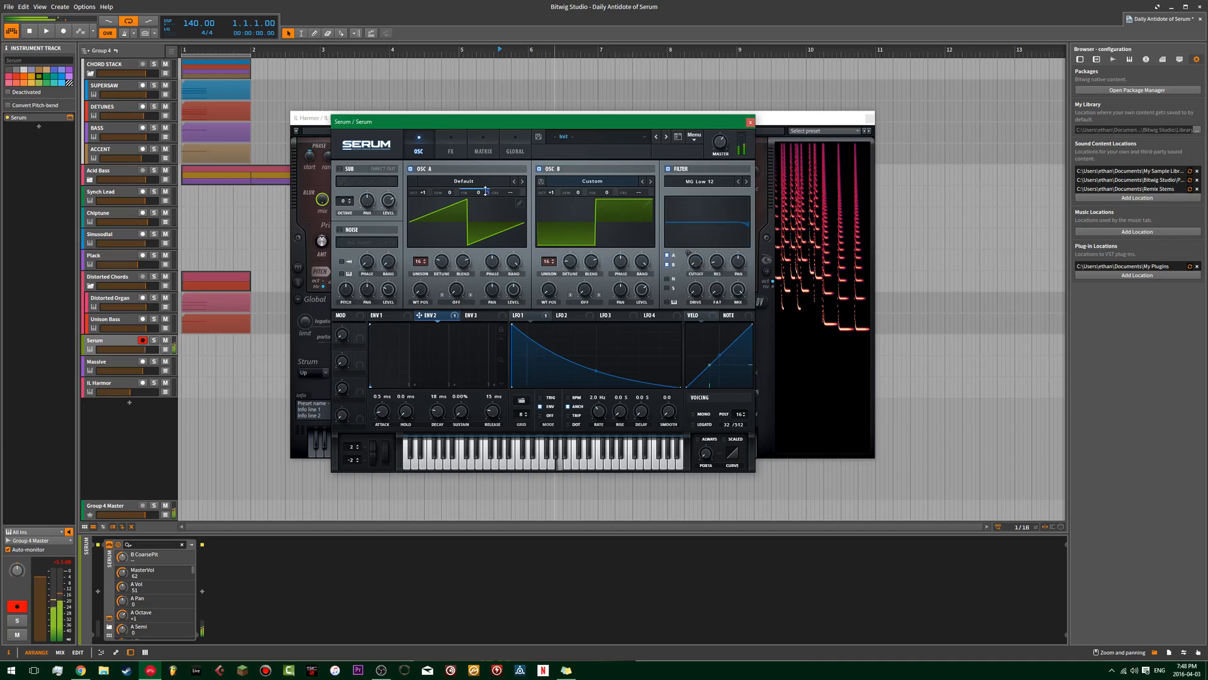
Try Env 2 modulation on oscillator A's fine tuning with oscillator B switched off, and remove that modulation.
{"action": "left_click", "coordinate": [541, 169]}
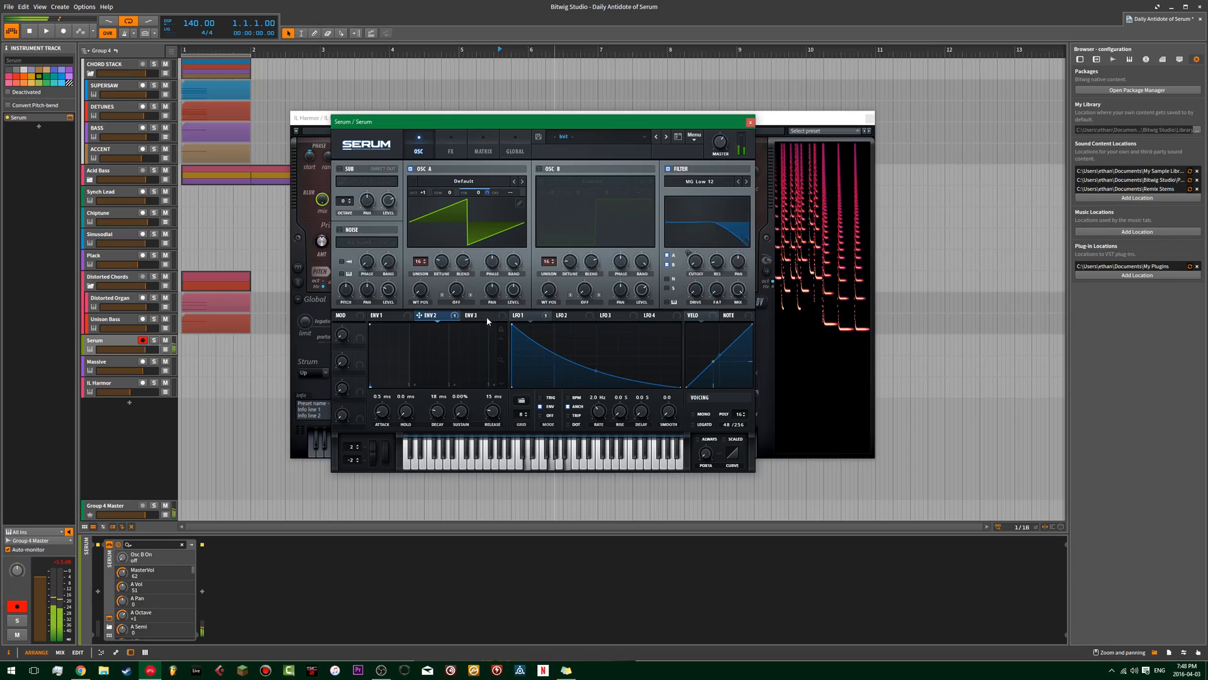
{"action": "left_click", "coordinate": [487, 193]}
{"action": "left_click_drag", "start_coordinate": [488, 193], "coordinate": [484, 225]}
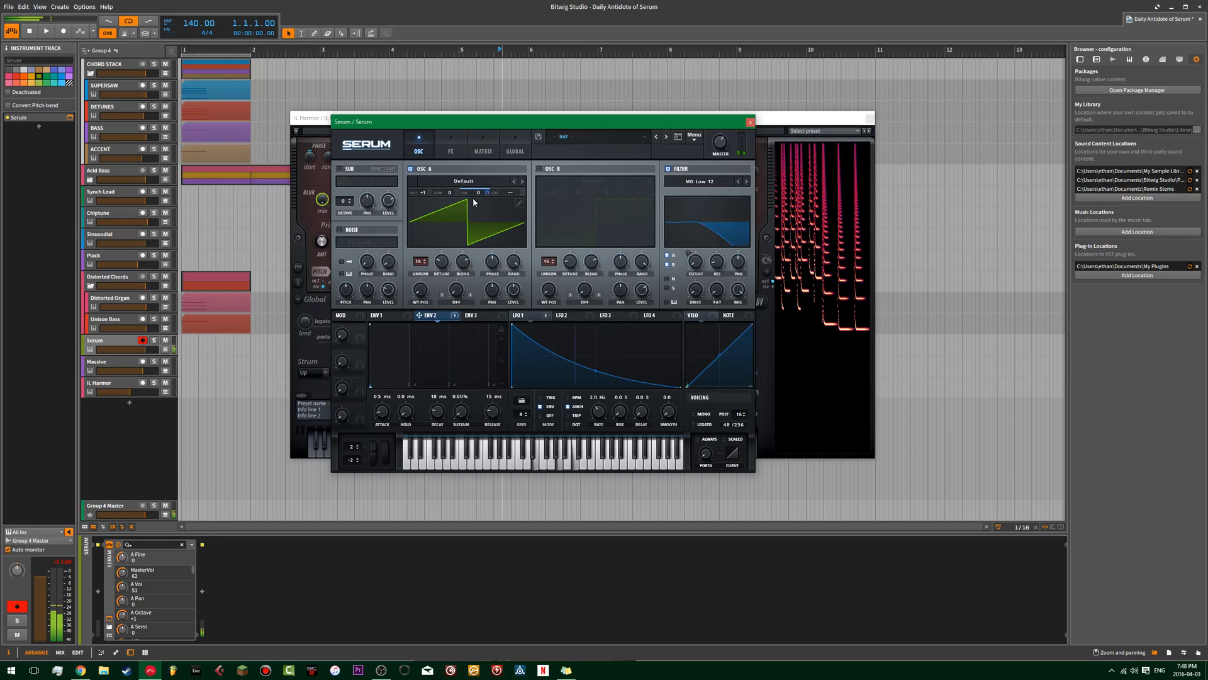
{"action": "right_click", "coordinate": [488, 192]}
{"action": "left_click", "coordinate": [504, 229]}
Modulate the semitone pitch of Serum's oscillators with Env 2 and, with oscillator B on, compare the sound with Massive.
{"action": "left_click_drag", "start_coordinate": [457, 193], "coordinate": [464, 186]}
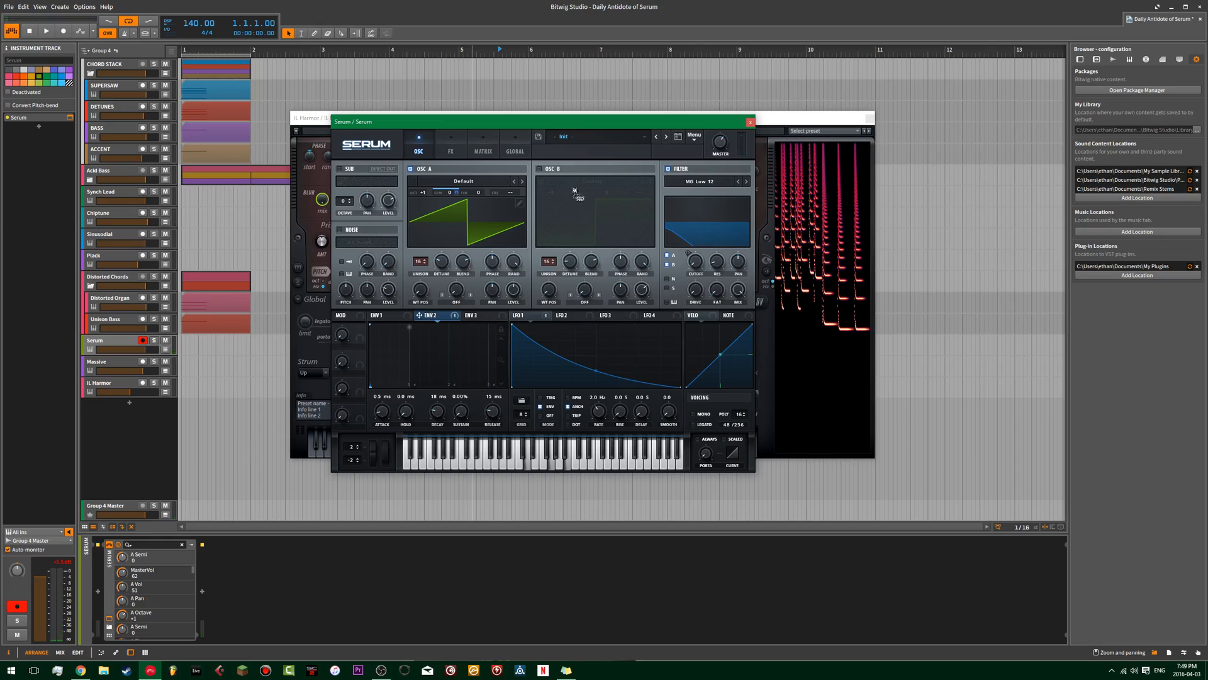
{"action": "left_click", "coordinate": [540, 169]}
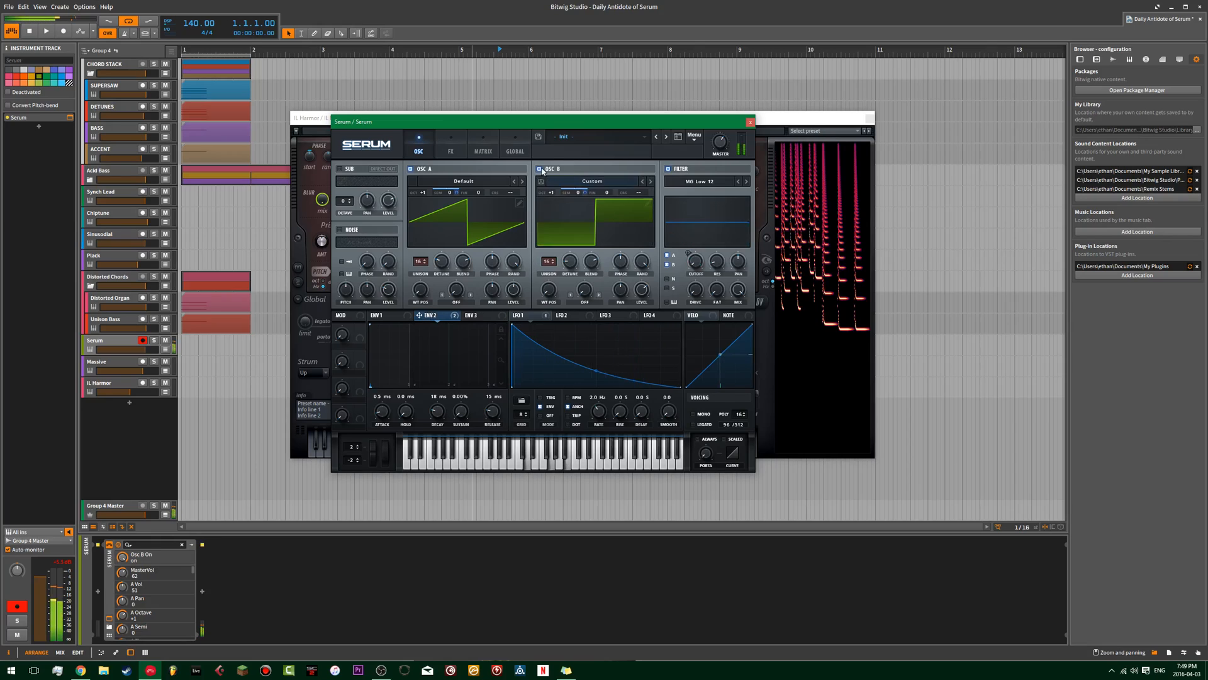
{"action": "left_click", "coordinate": [115, 360]}
{"action": "left_click", "coordinate": [112, 339]}
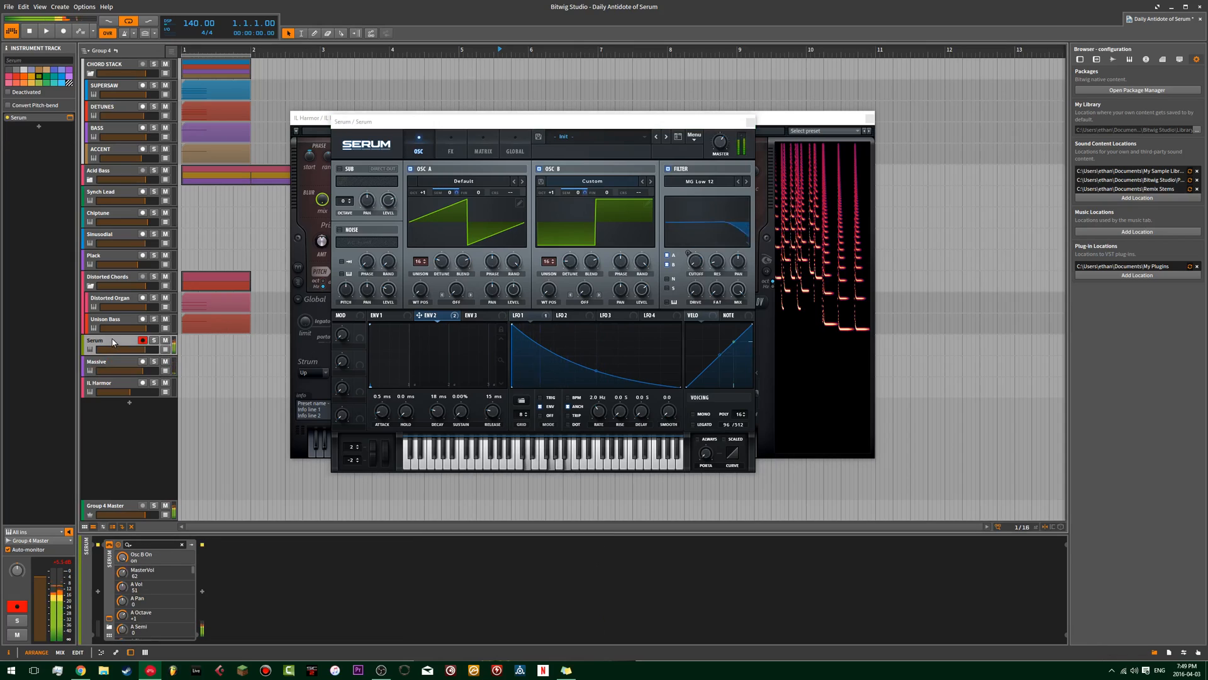
Bend Serum's LFO 1 curve into a steeper drop and set its rate to 0.8 Hz.
{"action": "left_click", "coordinate": [596, 373]}
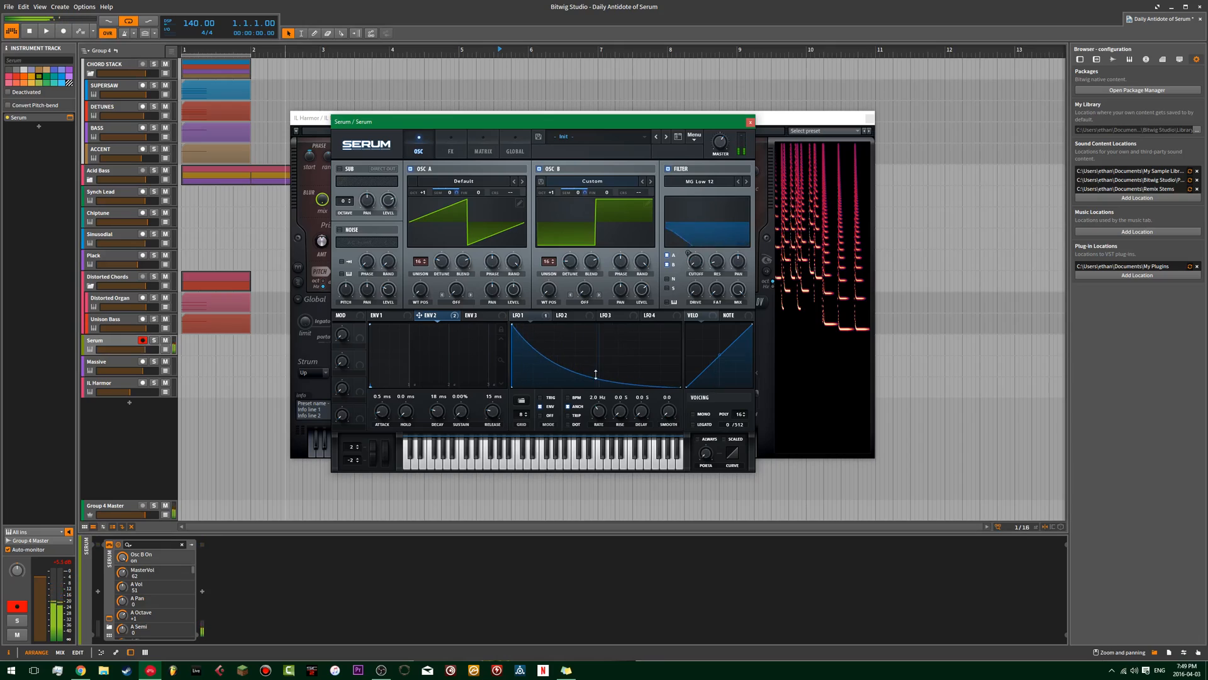
{"action": "left_click_drag", "start_coordinate": [606, 419], "coordinate": [599, 414]}
Try oscillator A's semitone tuning at +1 and reset it to 0.
{"action": "left_click", "coordinate": [422, 196]}
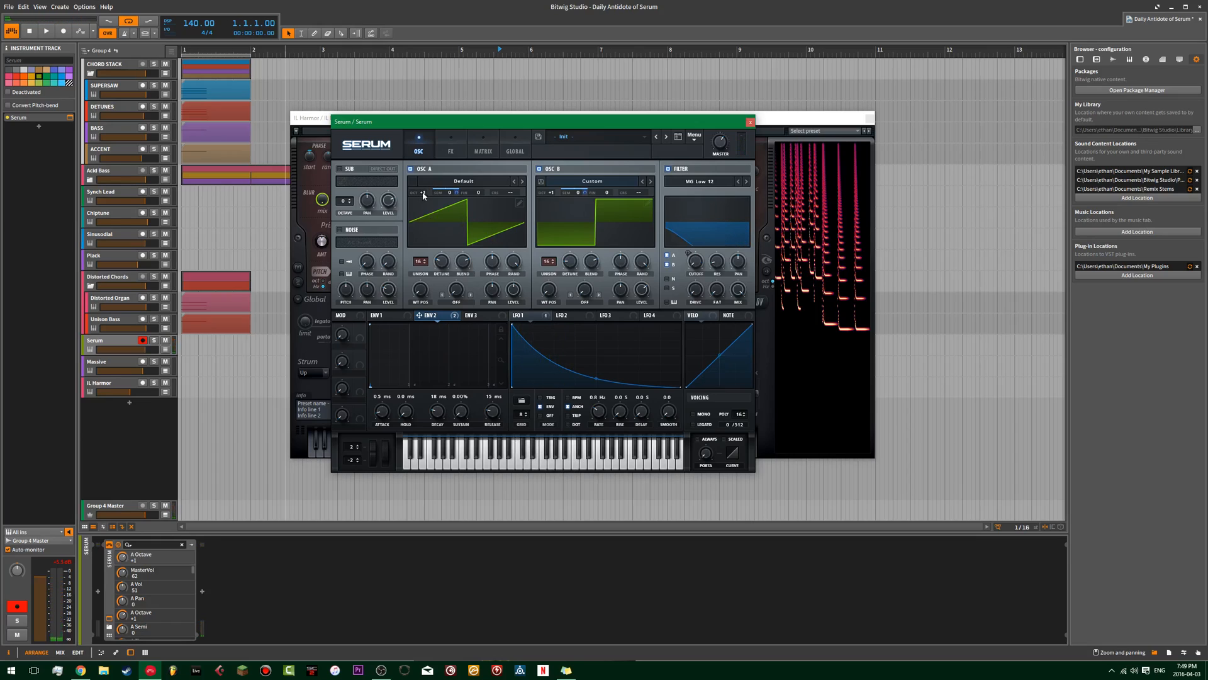
{"action": "left_click", "coordinate": [456, 193]}
{"action": "mouse_move", "coordinate": [450, 197]}
{"action": "left_mouse_down"}
{"action": "mouse_move", "coordinate": [468, 181]}
{"action": "mouse_move", "coordinate": [468, 195]}
{"action": "left_mouse_up"}
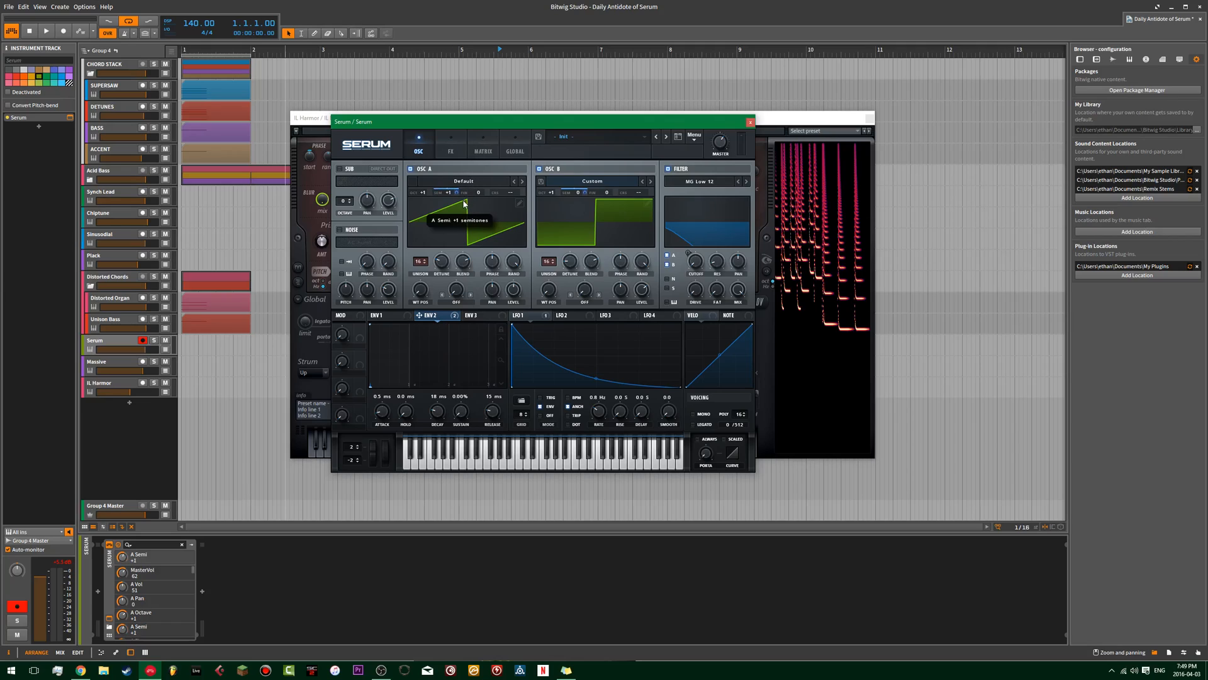
{"action": "double_click", "coordinate": [448, 193]}
Try oscillator A's coarse pitch at about 0.84, 11.47 and 12.16, and reset it to its default.
{"action": "left_click_drag", "start_coordinate": [478, 193], "coordinate": [529, 73]}
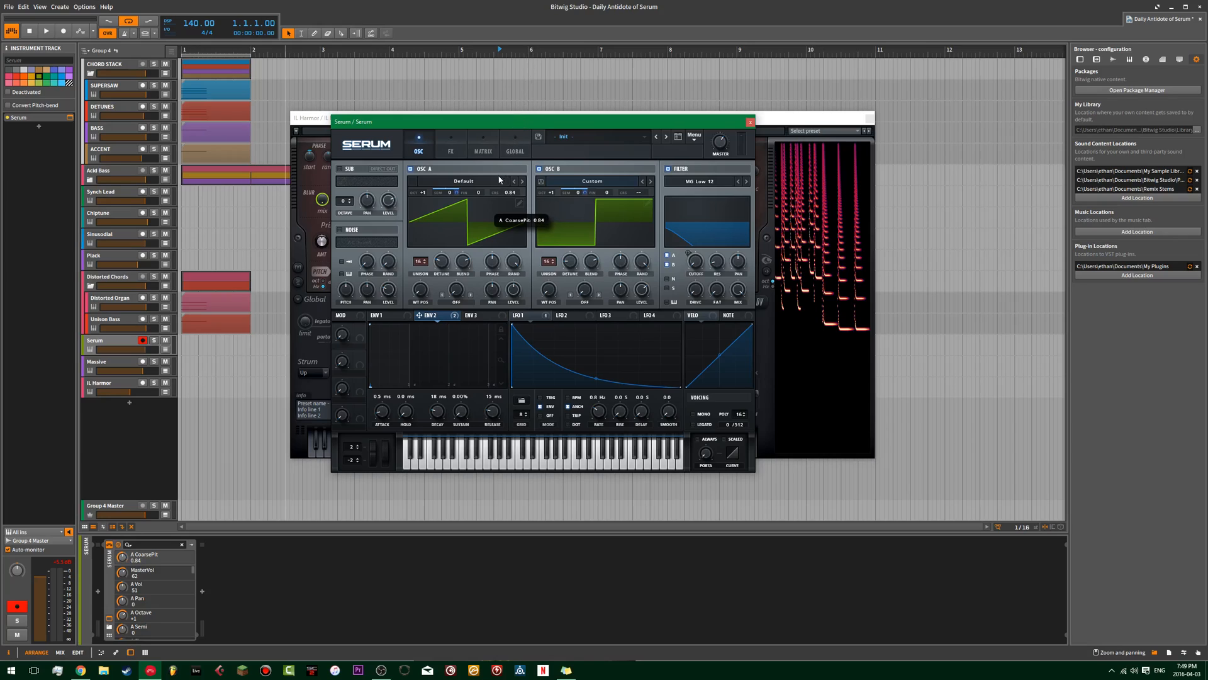
{"action": "left_click_drag", "start_coordinate": [512, 196], "coordinate": [521, 176]}
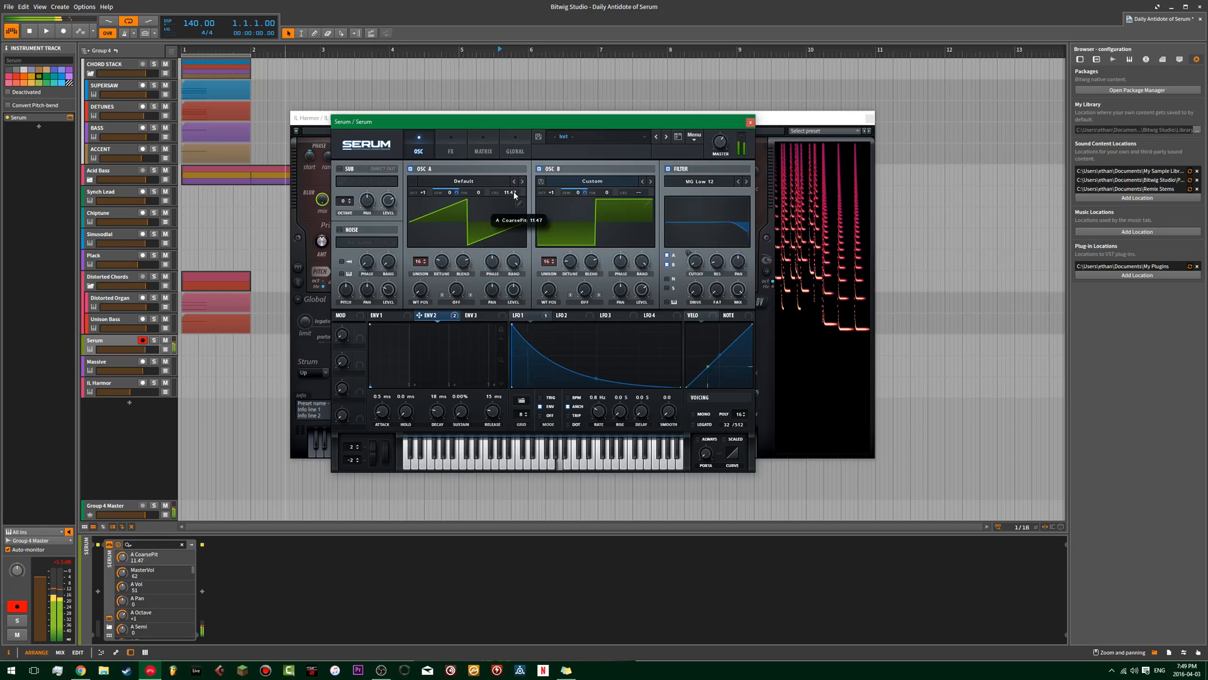
{"action": "double_click", "coordinate": [510, 193]}
{"action": "left_click_drag", "start_coordinate": [511, 193], "coordinate": [521, 178]}
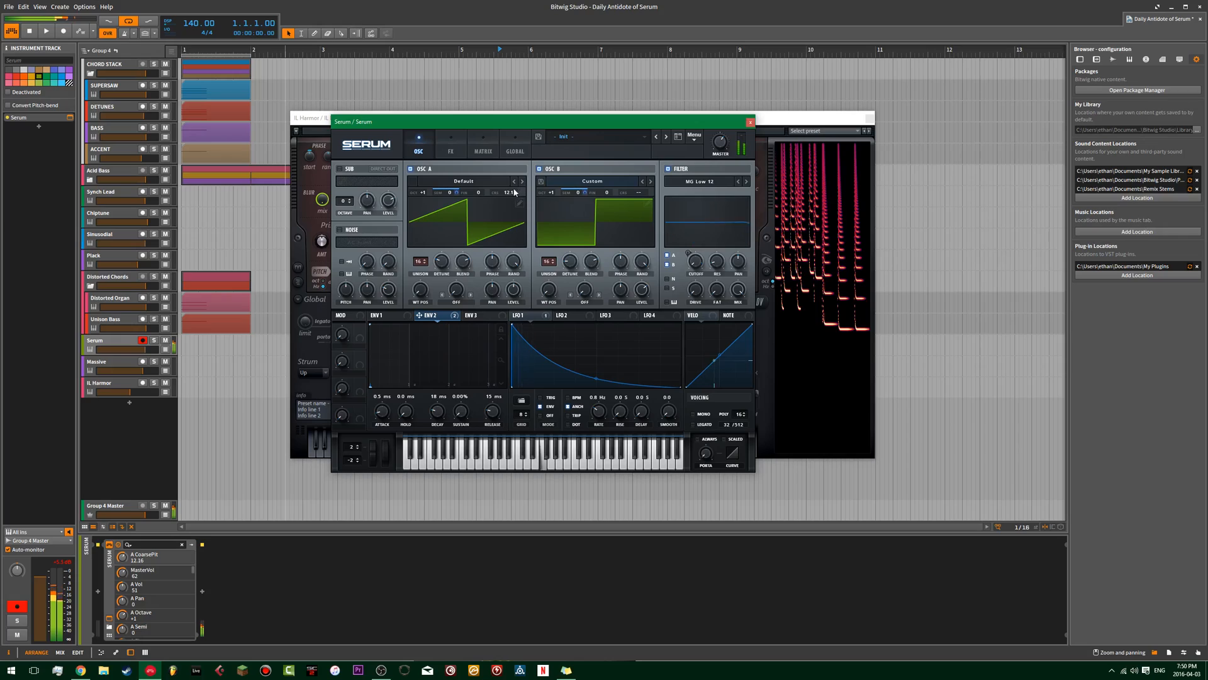
{"action": "double_click", "coordinate": [507, 194]}
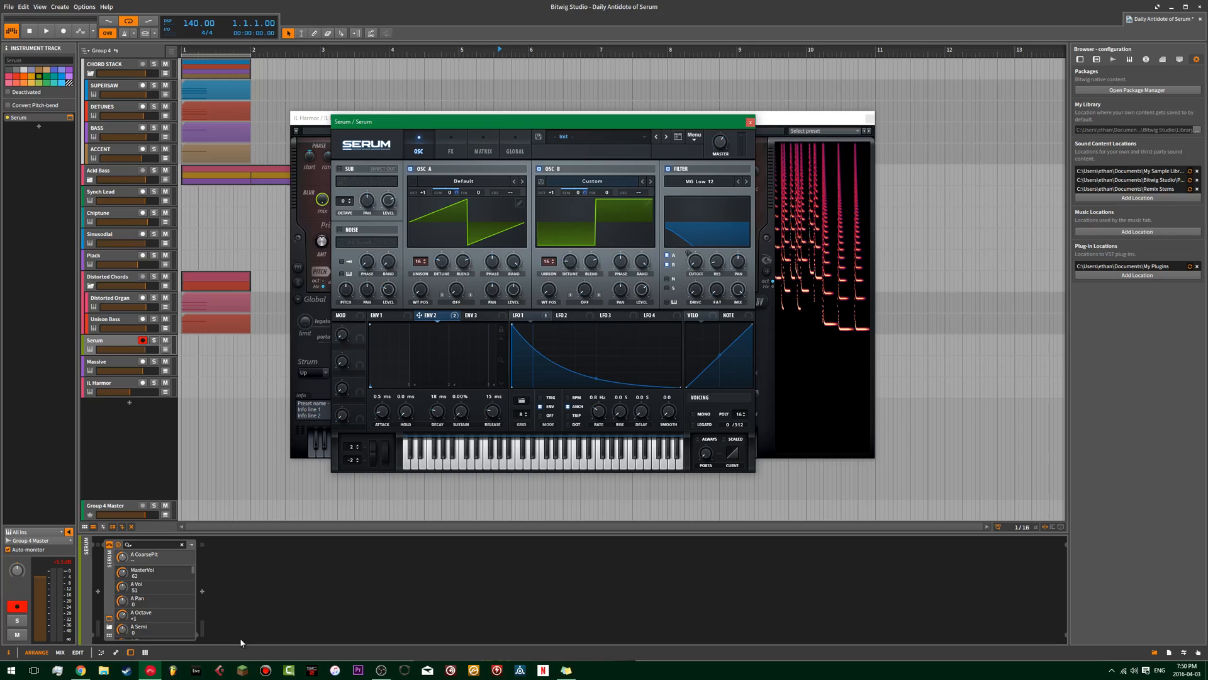
{"action": "left_click", "coordinate": [377, 670]}
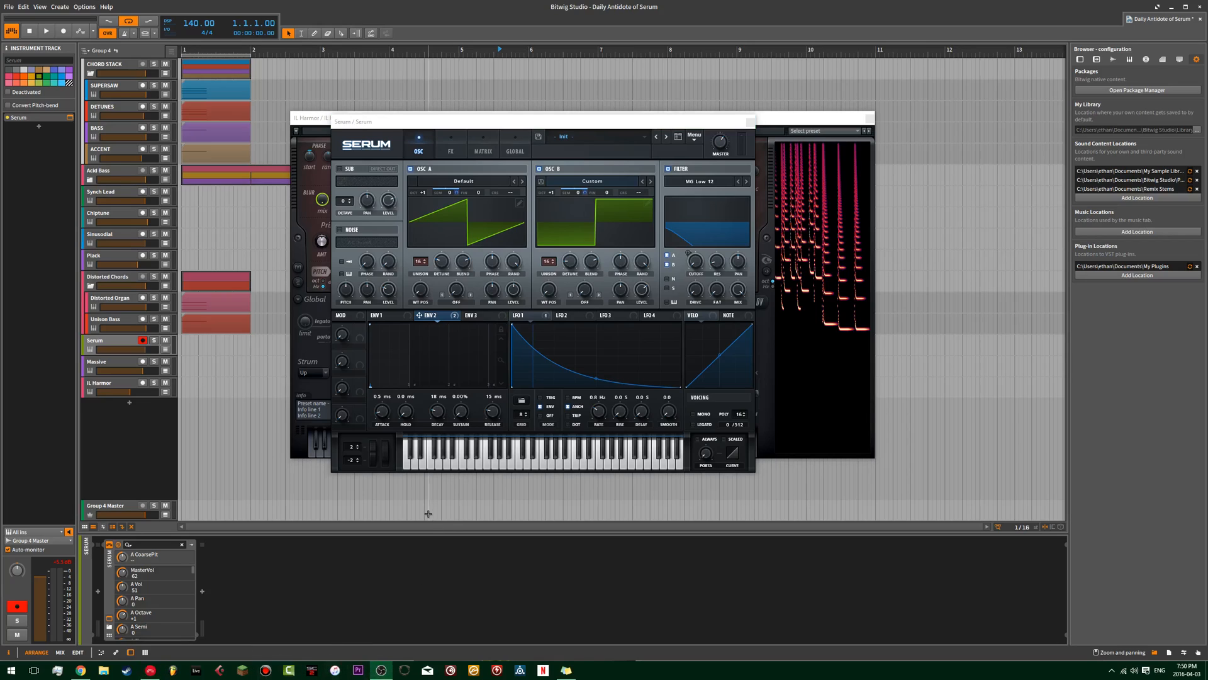